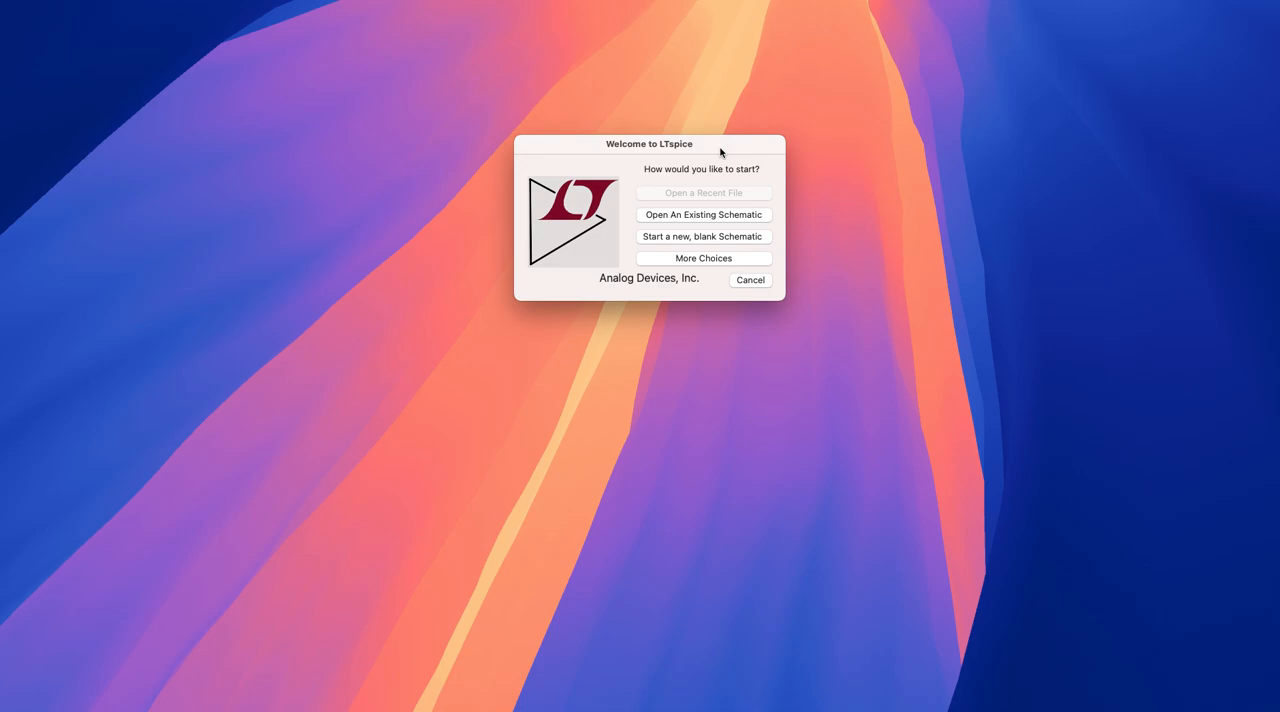
# - Start a new blank schematic, enlarge its window and reposition it near the middle of the desktop
pyautogui.moveTo(720, 152)
pyautogui.mouseDown()
pyautogui.moveTo(714, 137)
pyautogui.moveTo(726, 156)
pyautogui.moveTo(718, 138)
pyautogui.moveTo(711, 153)
pyautogui.mouseUp()
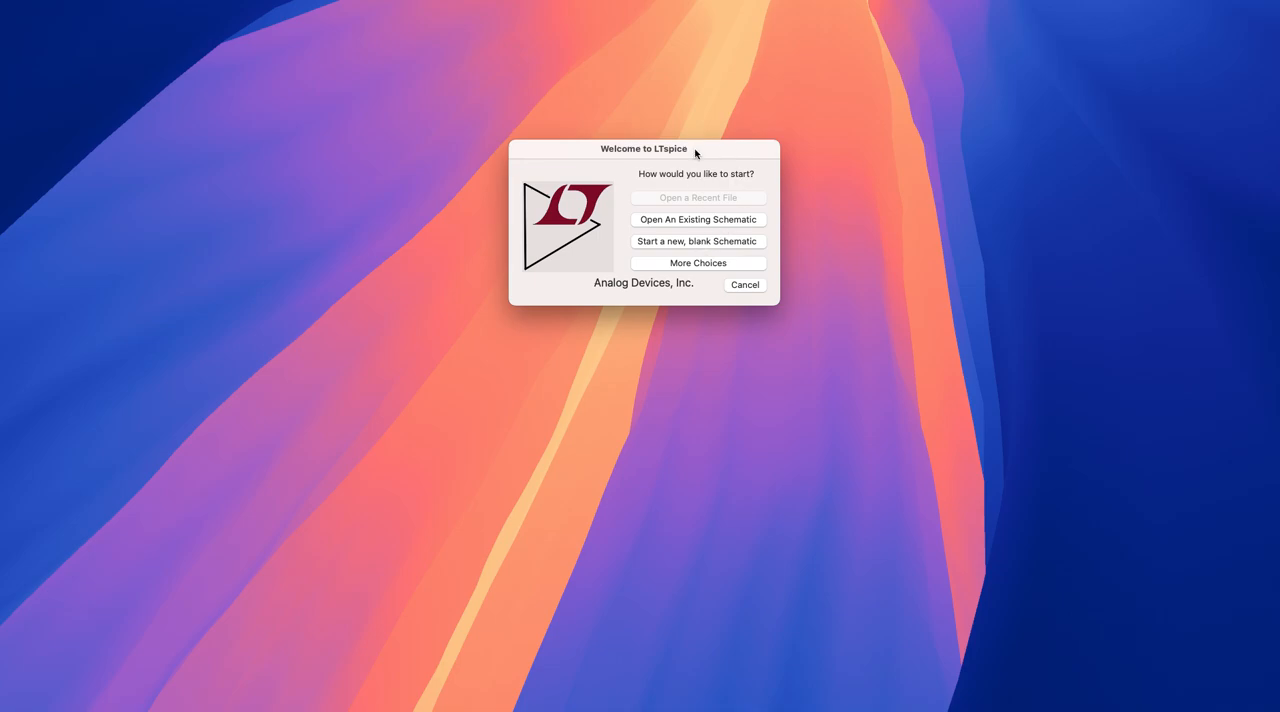
pyautogui.moveTo(696, 153); pyautogui.dragTo(701, 146)
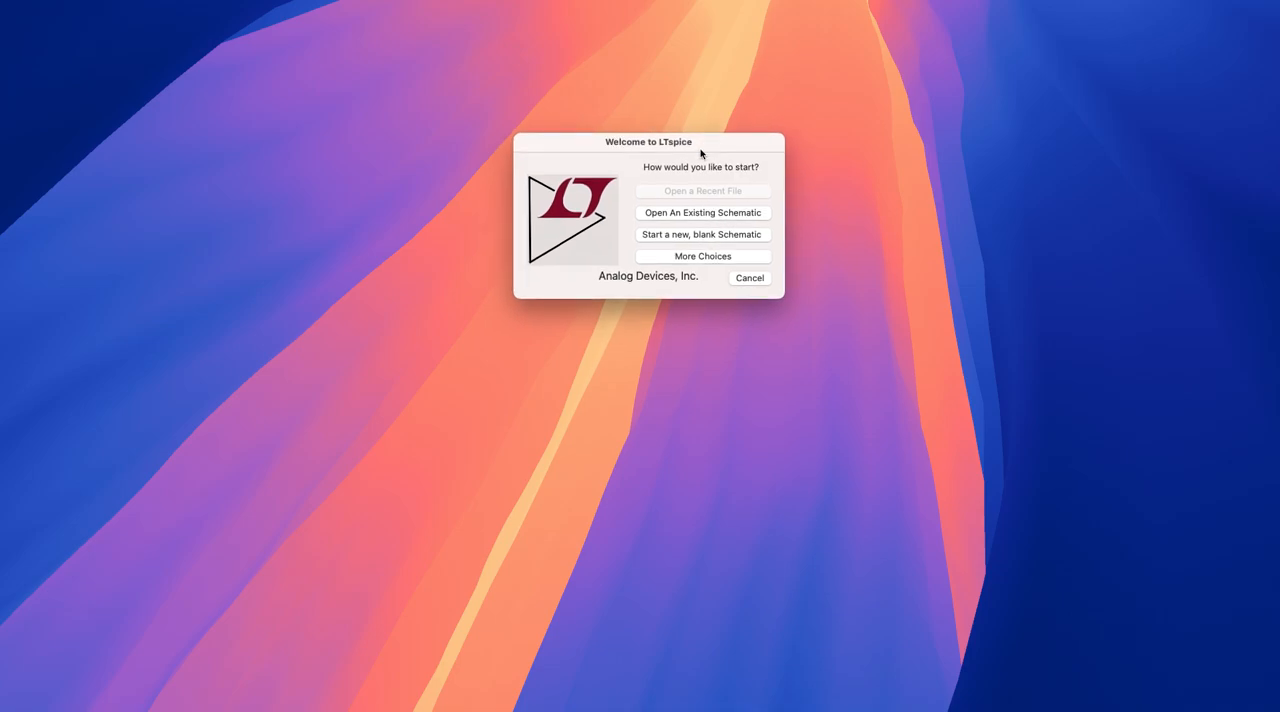
pyautogui.click(710, 235)
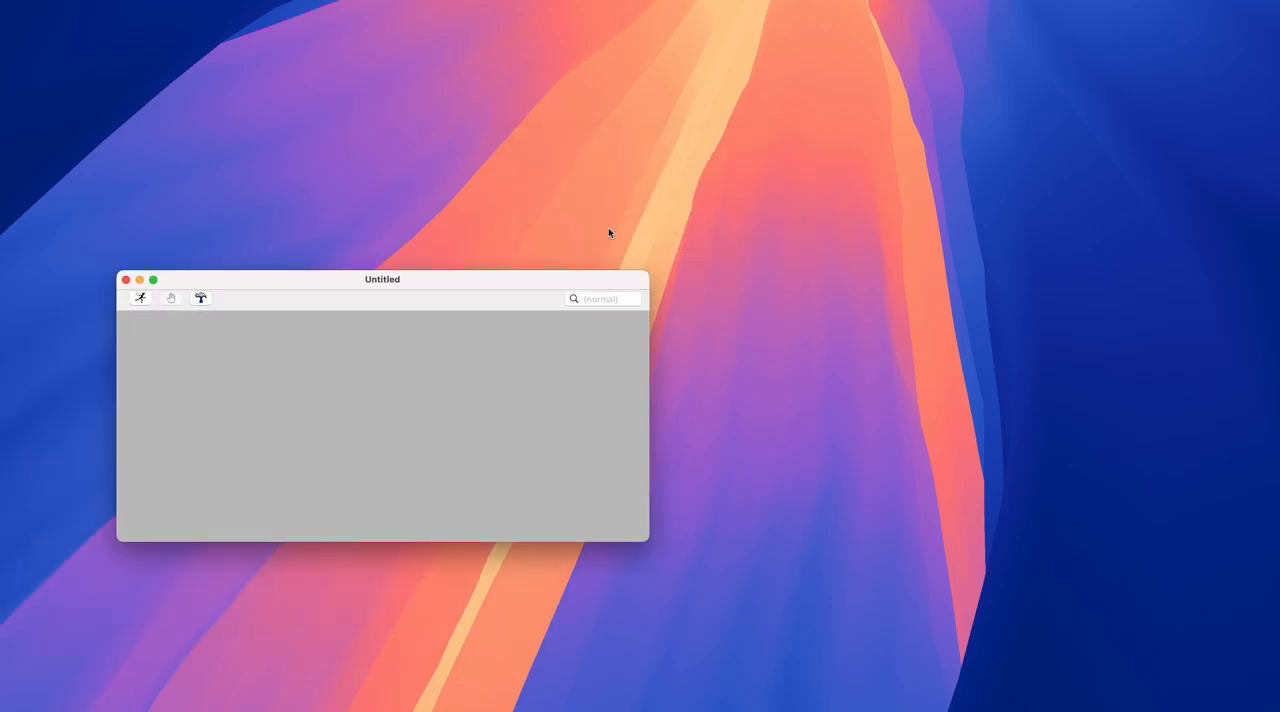
pyautogui.moveTo(534, 281); pyautogui.dragTo(680, 91)
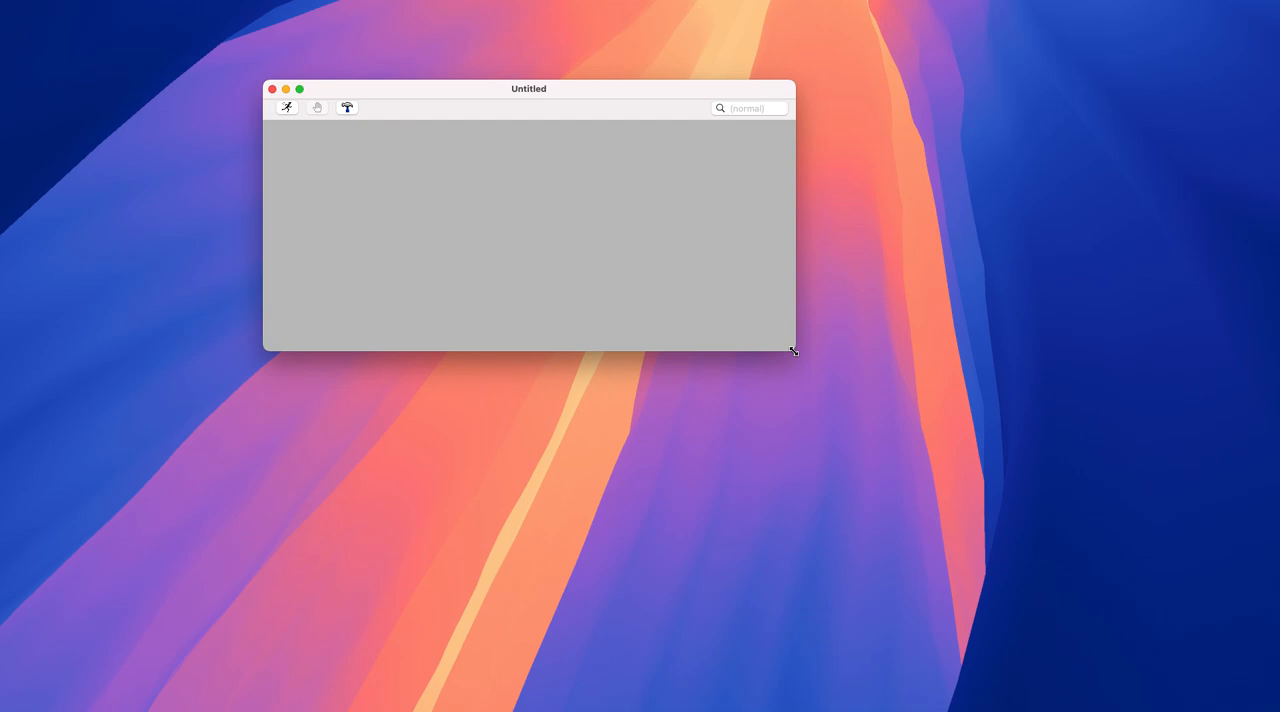
pyautogui.moveTo(794, 351); pyautogui.dragTo(948, 470)
pyautogui.moveTo(749, 103); pyautogui.dragTo(767, 123)
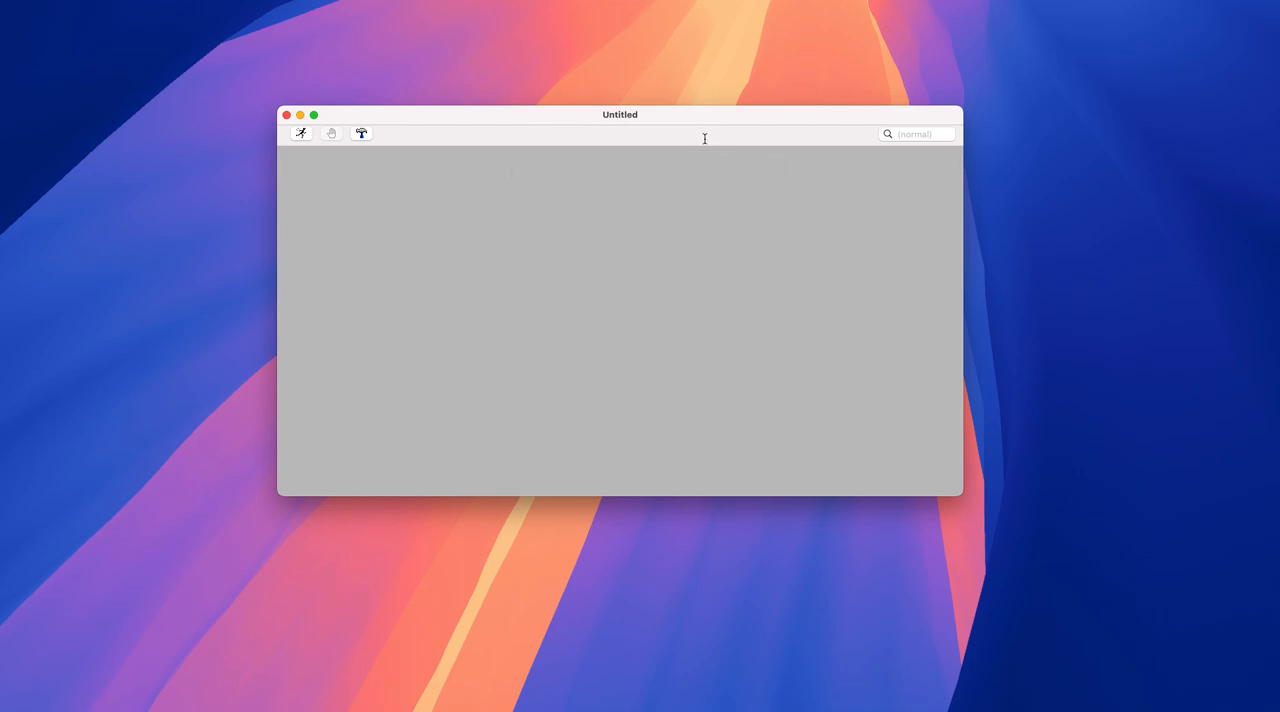
pyautogui.moveTo(702, 120); pyautogui.dragTo(710, 113)
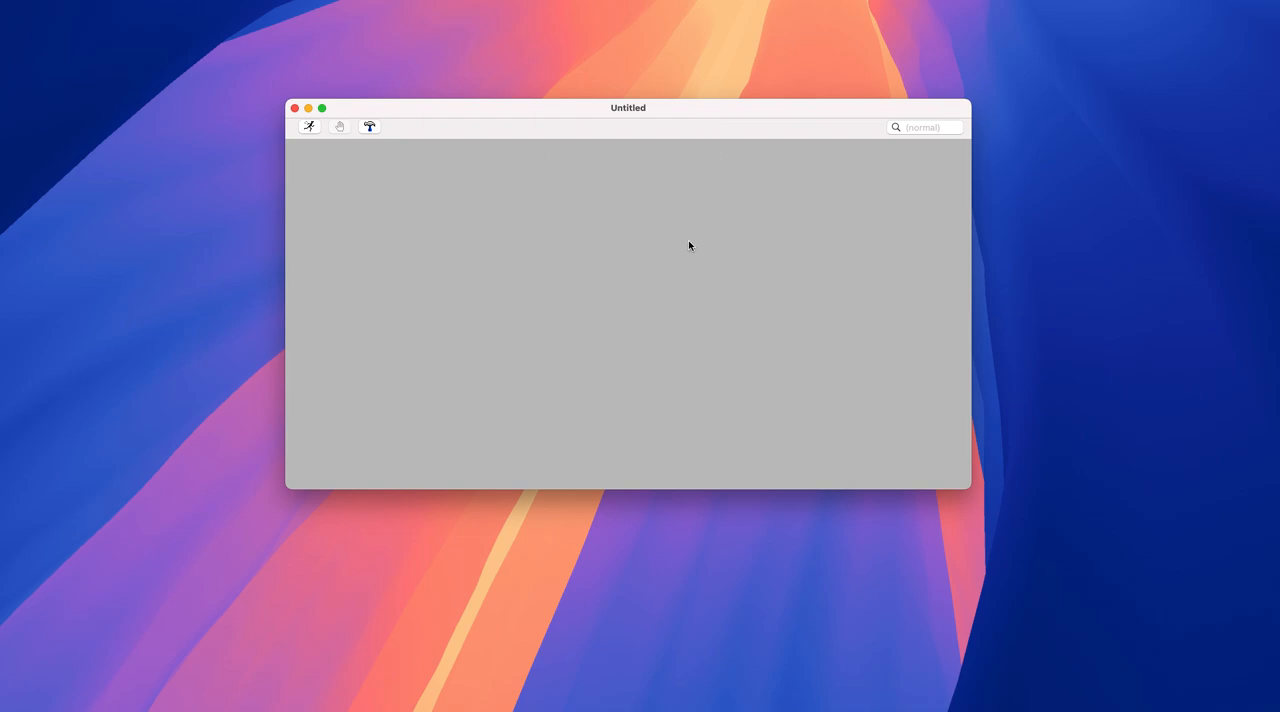
pyautogui.rightClick(586, 230)
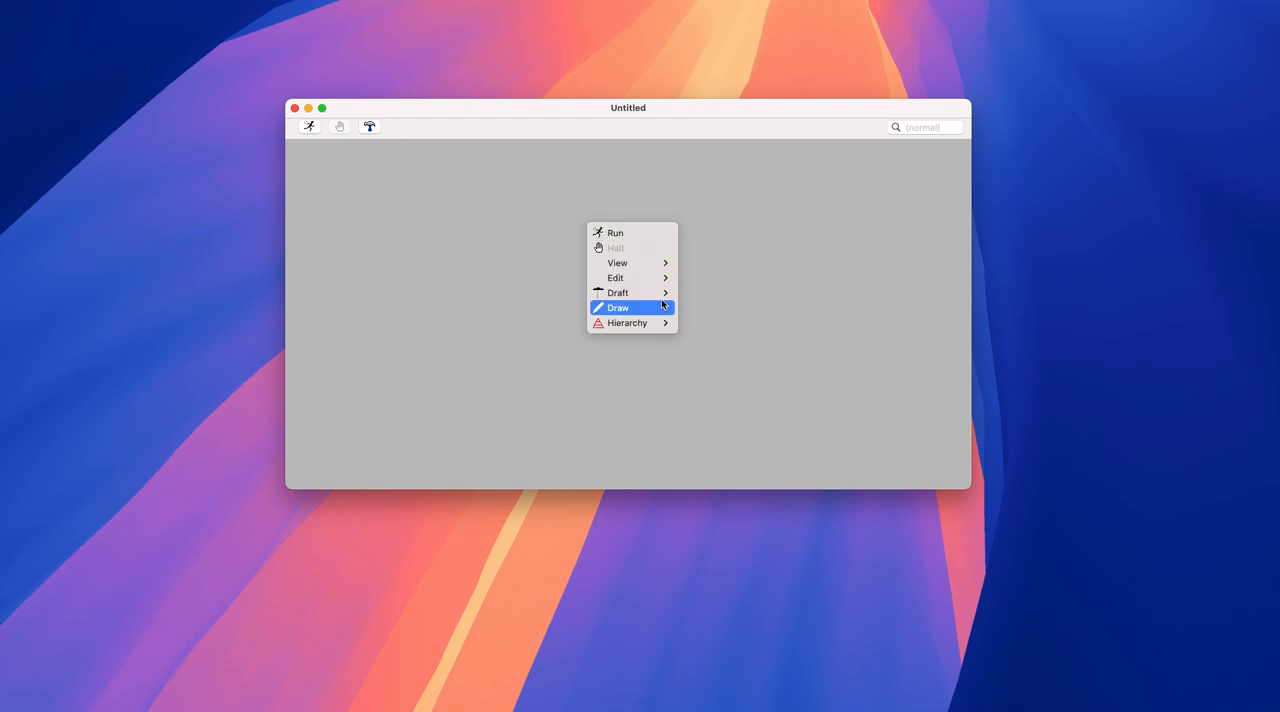
pyautogui.moveTo(660, 293)
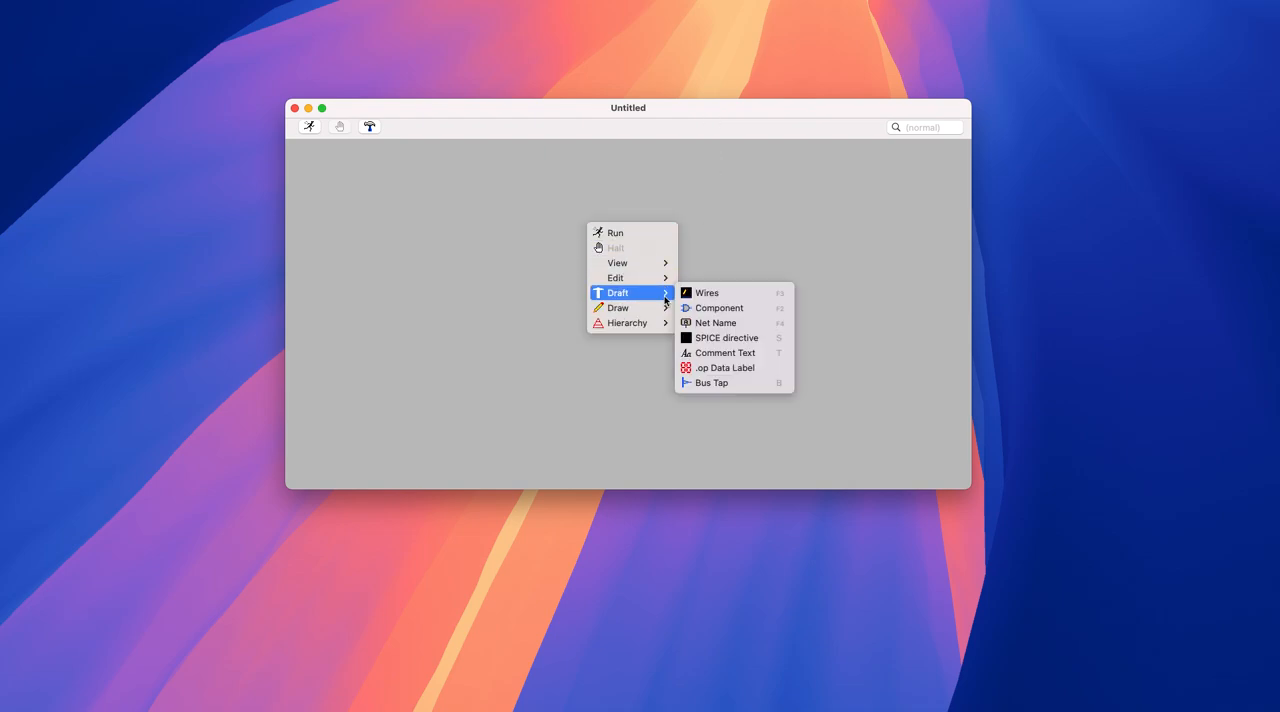
pyautogui.click(719, 308)
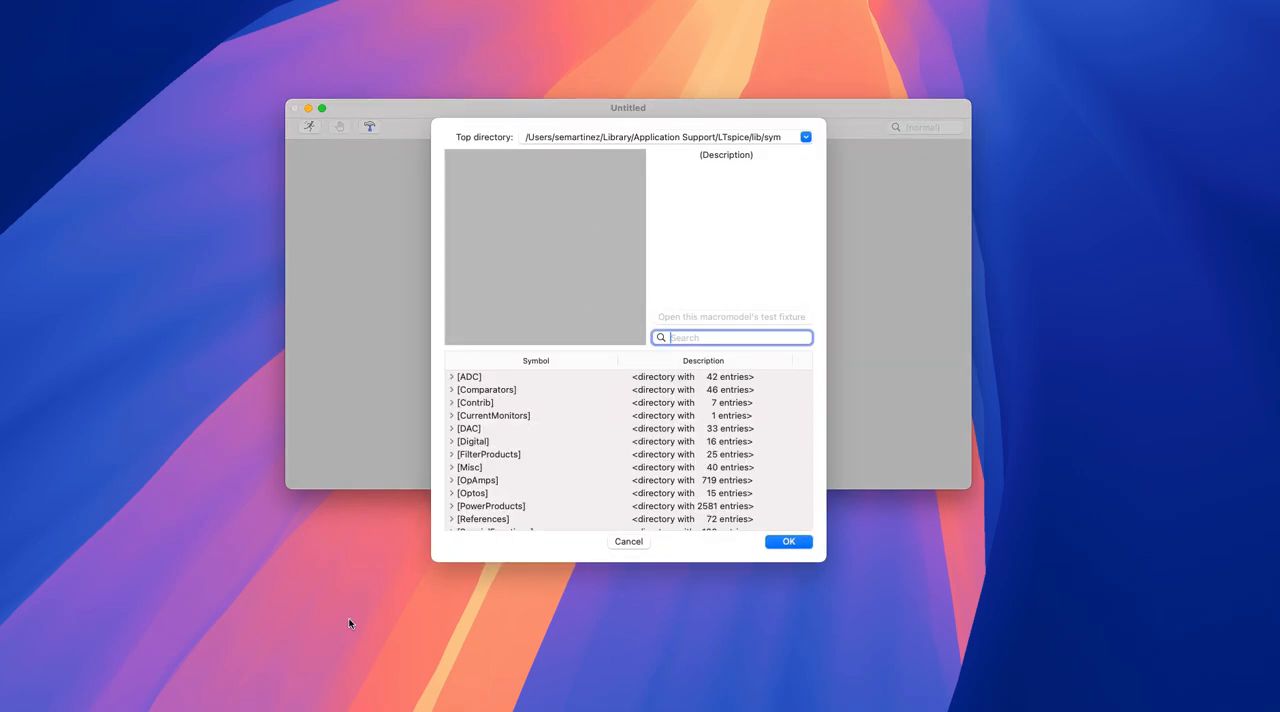
pyautogui.write('volt')
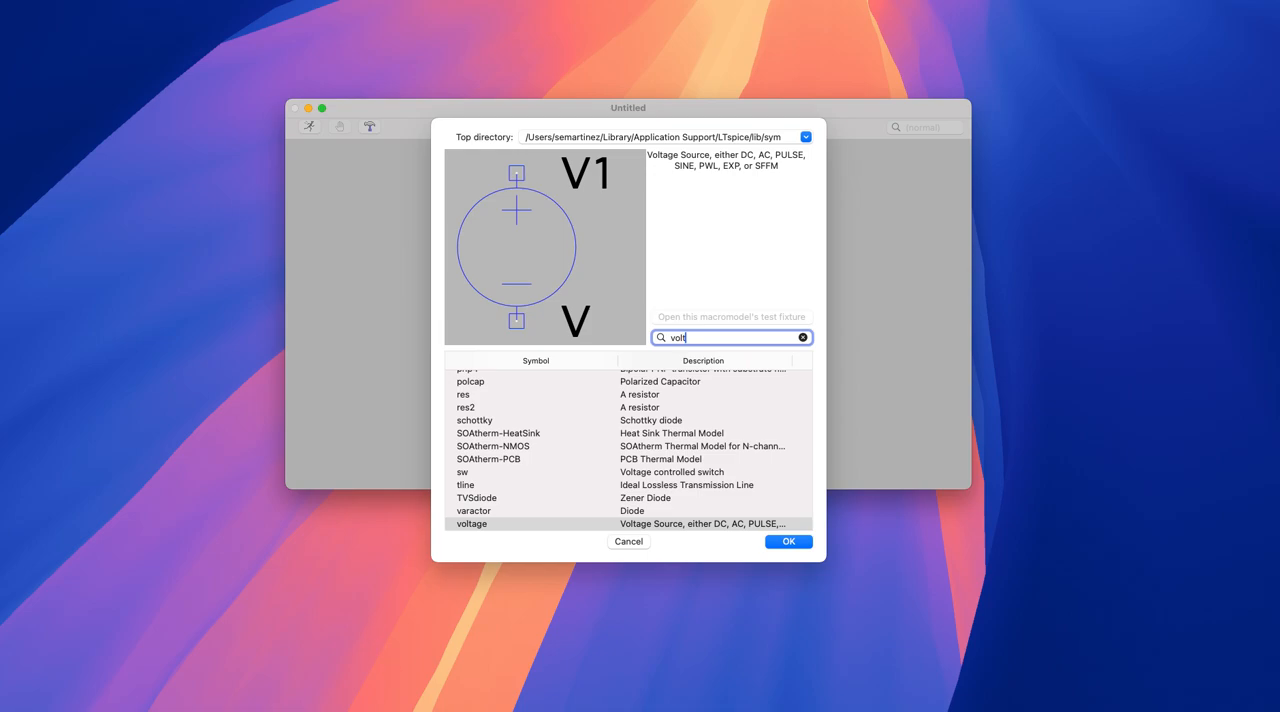
pyautogui.click(628, 541)
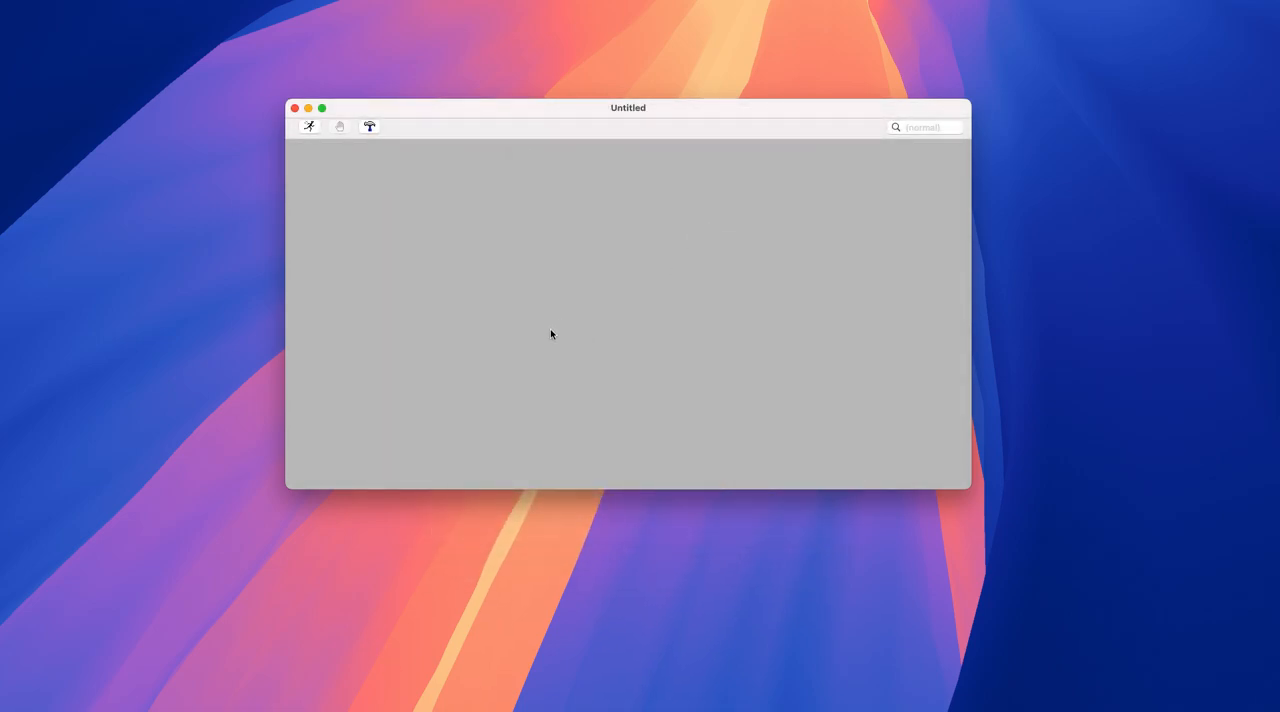
# - Find the voltage source symbol "voltage" in the component library and place one in the left half of the schematic
pyautogui.rightClick(586, 249)
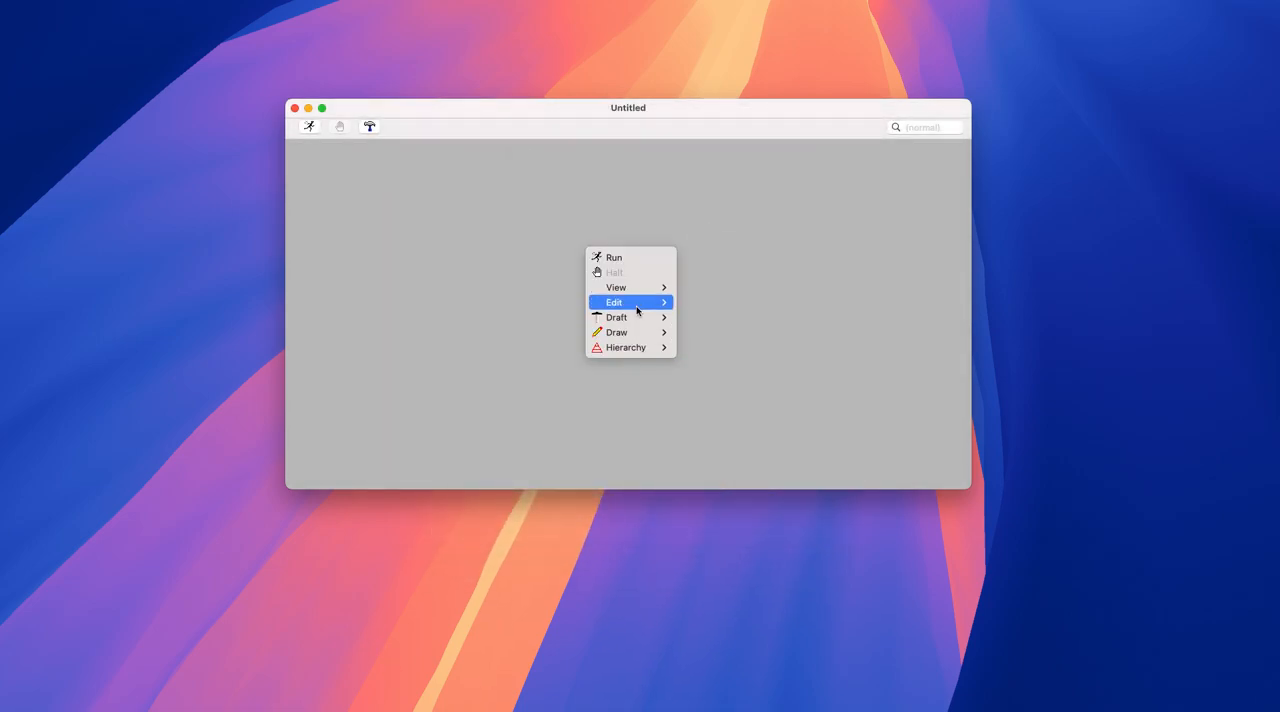
pyautogui.moveTo(636, 311)
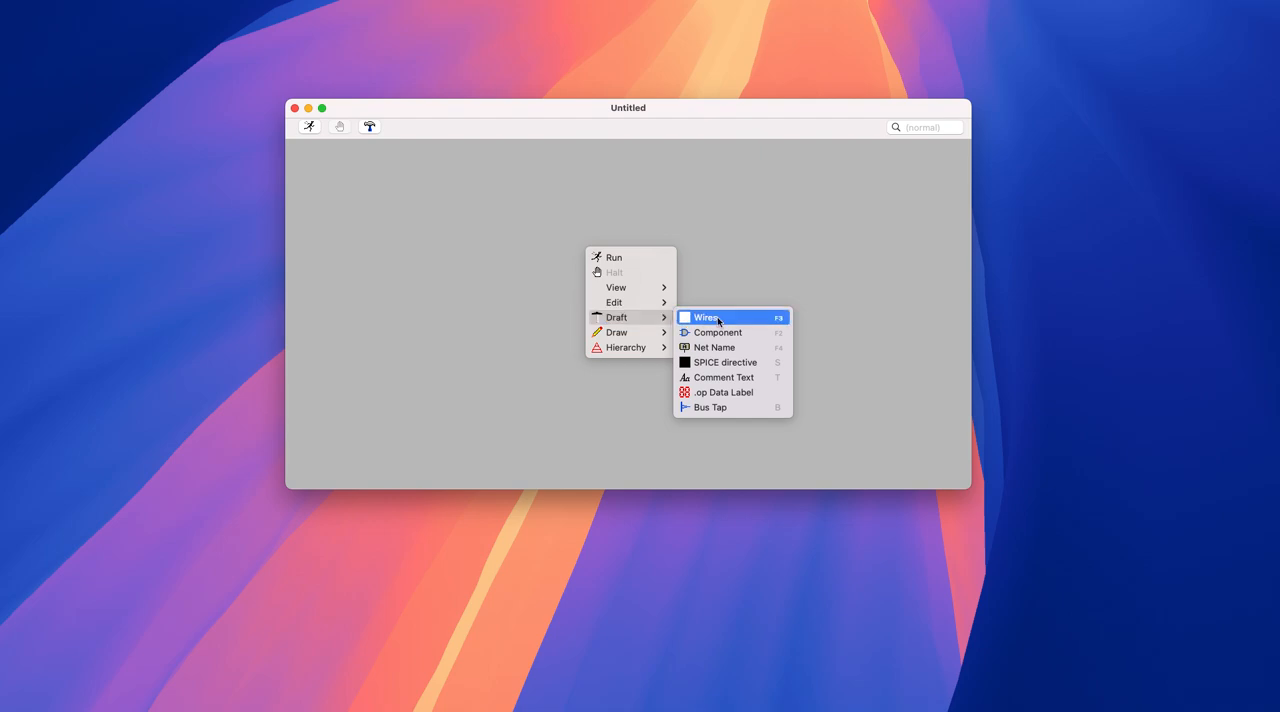
pyautogui.click(763, 340)
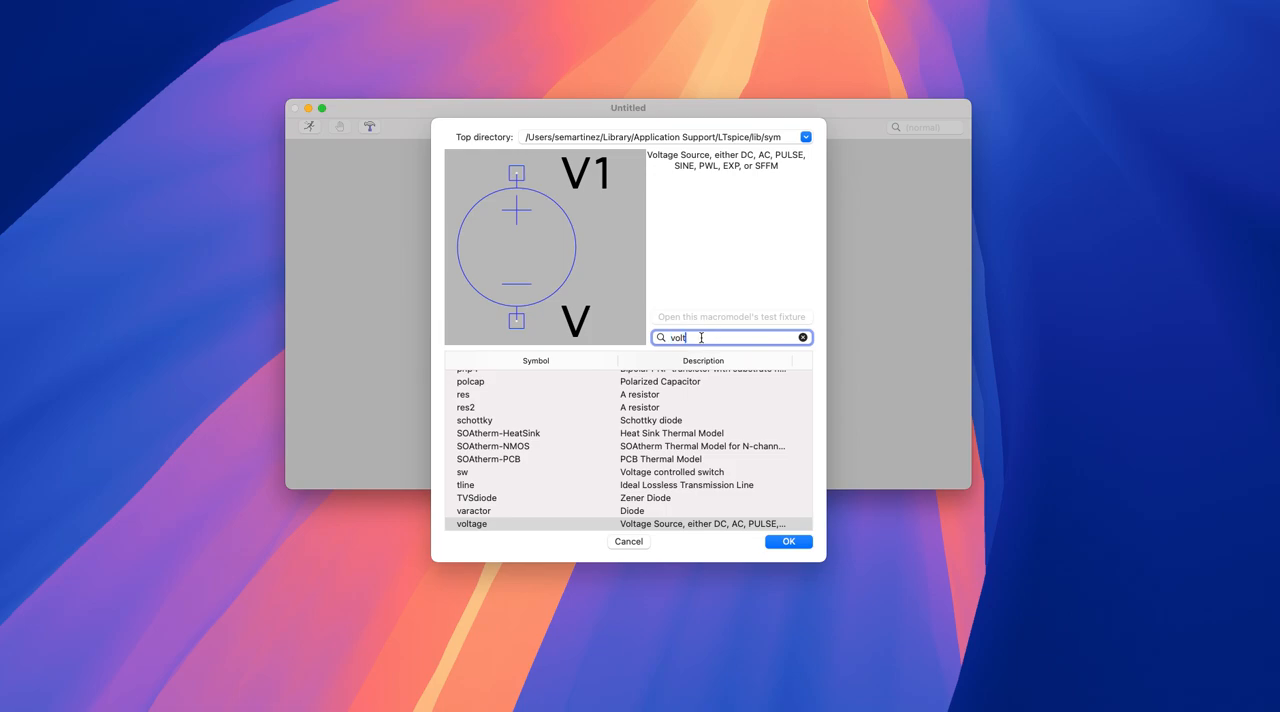
pyautogui.write('voltage')
pyautogui.scroll(-2, 643, 423)
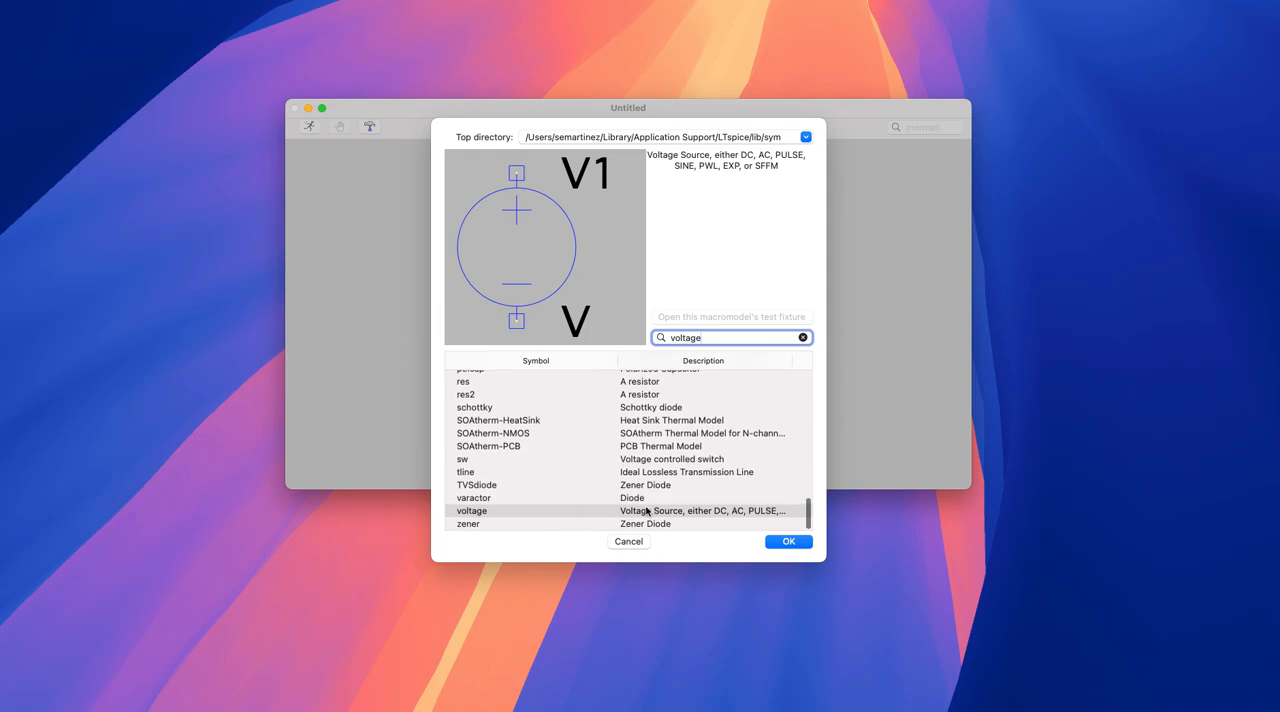
pyautogui.click(500, 513)
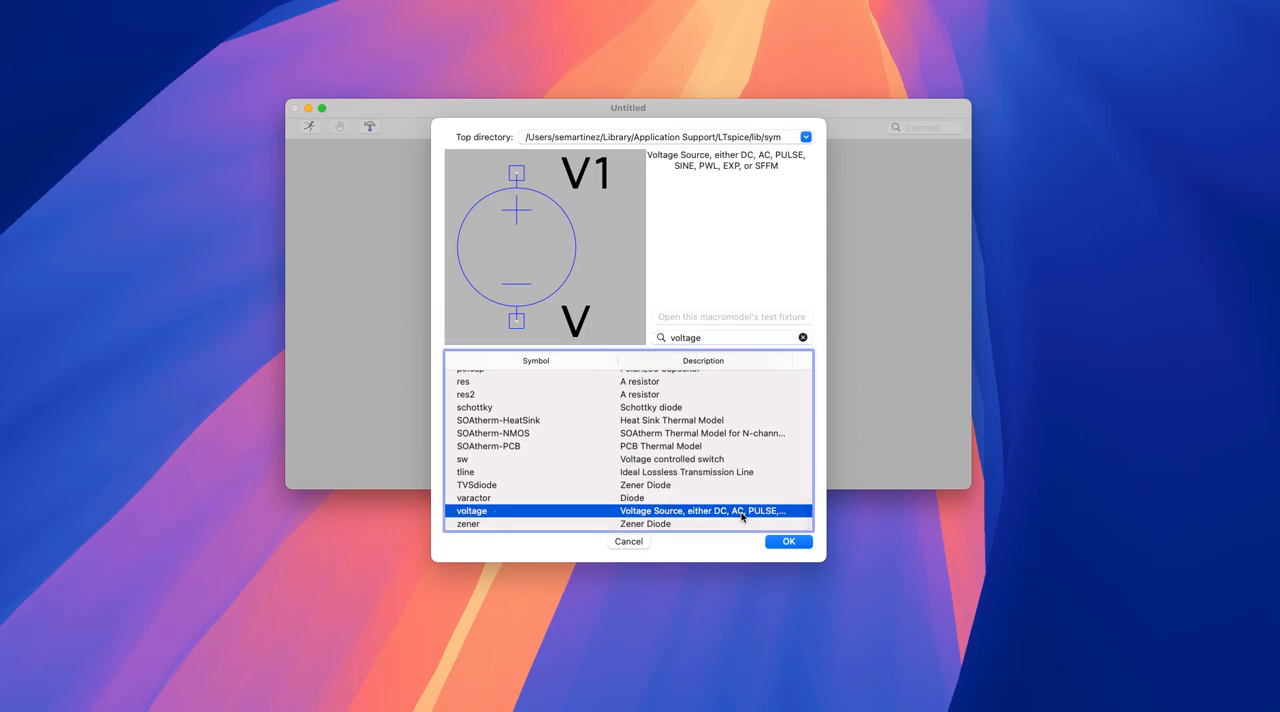
pyautogui.click(789, 541)
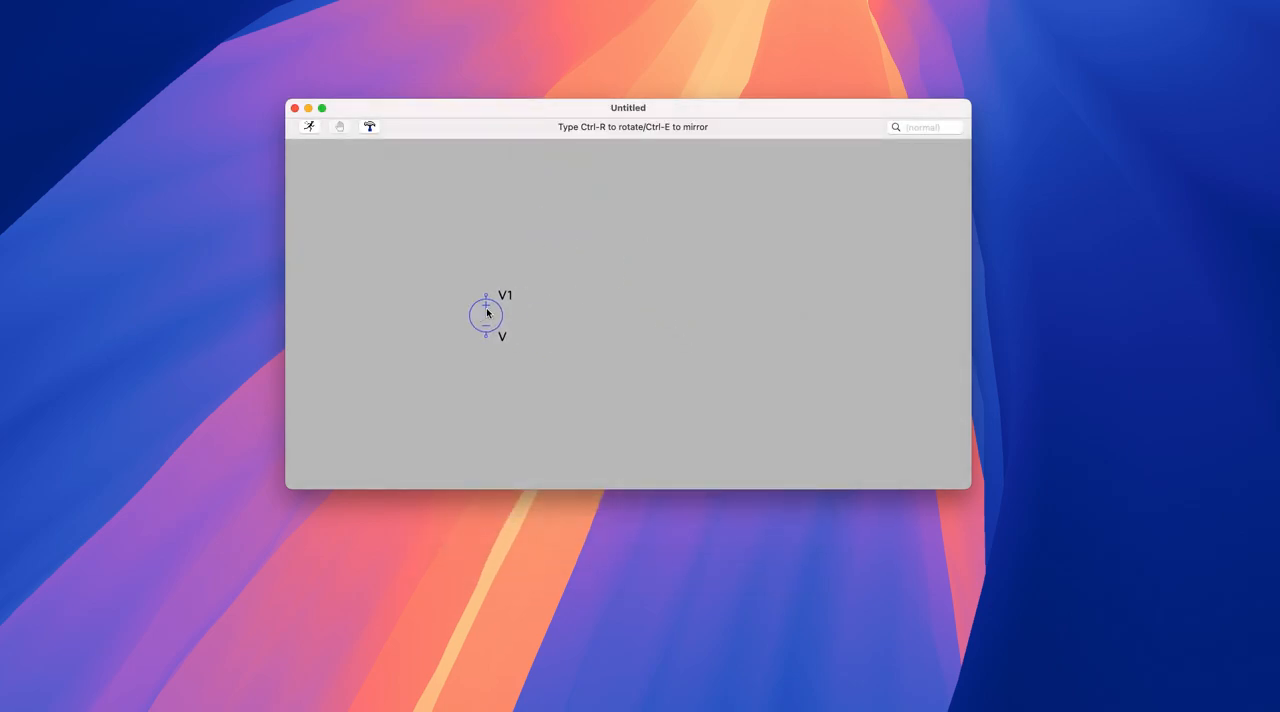
pyautogui.click(462, 304)
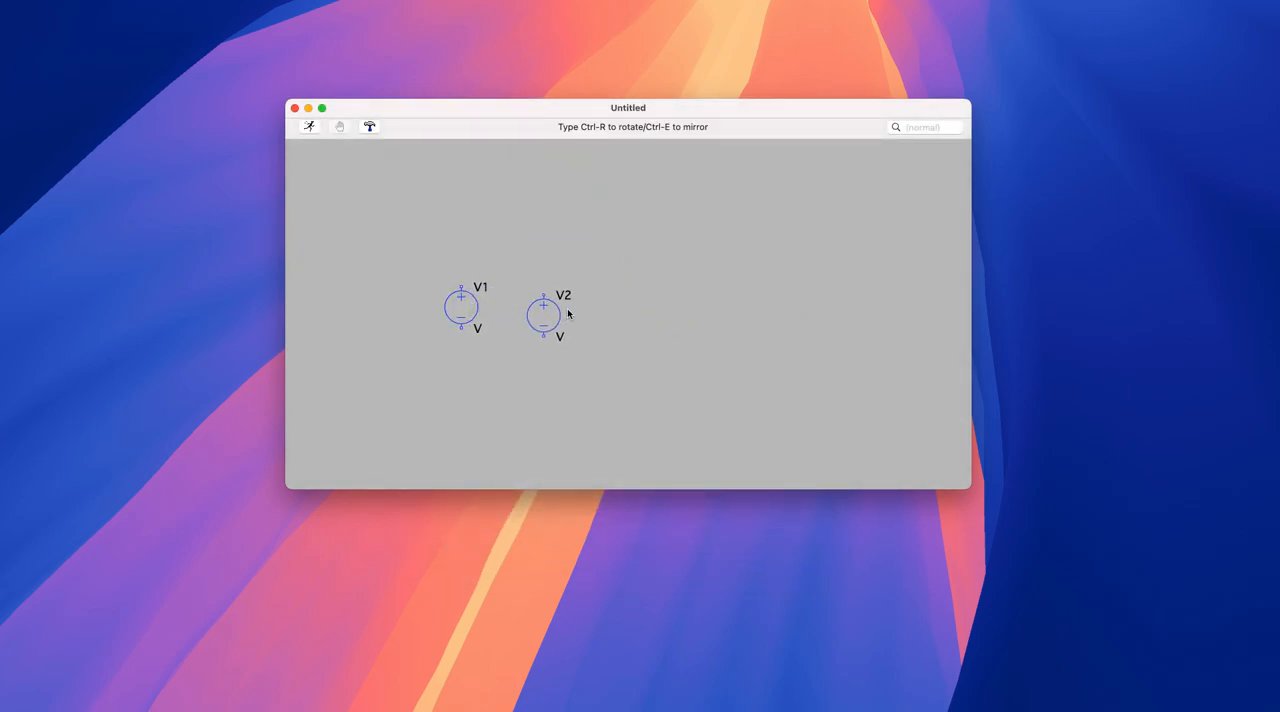
pyautogui.press('Escape')
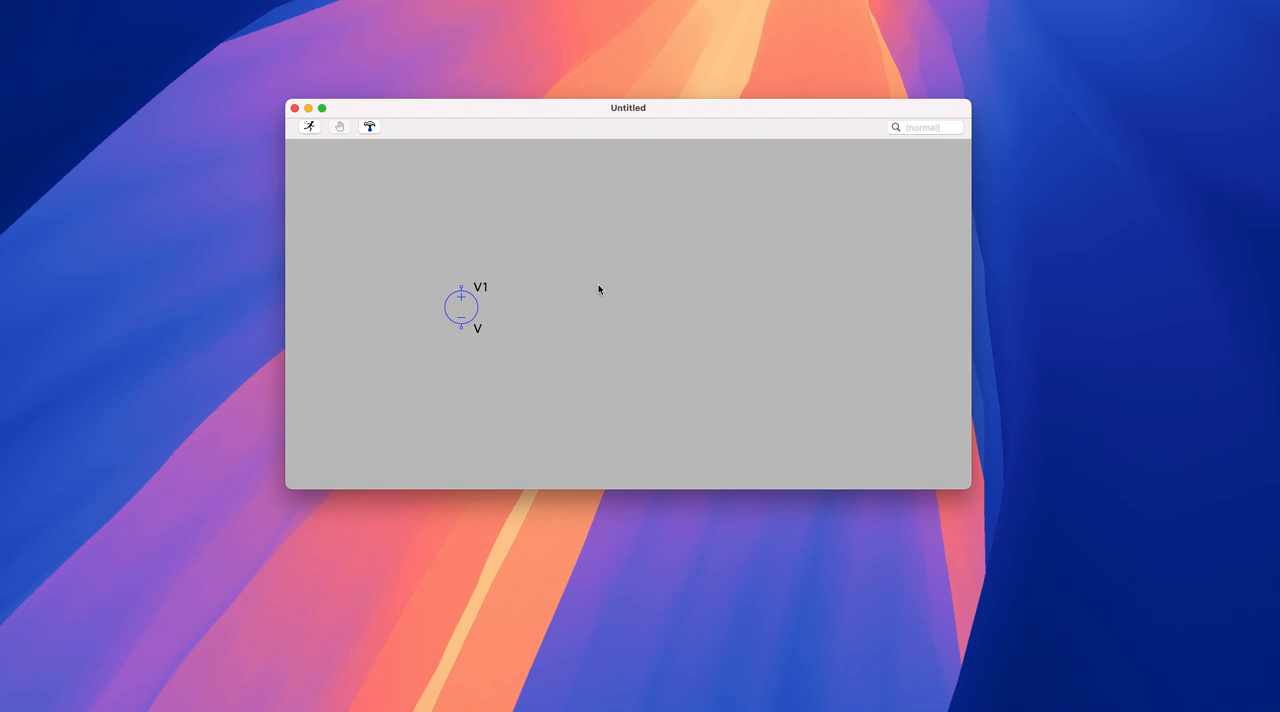
pyautogui.rightClick(680, 288)
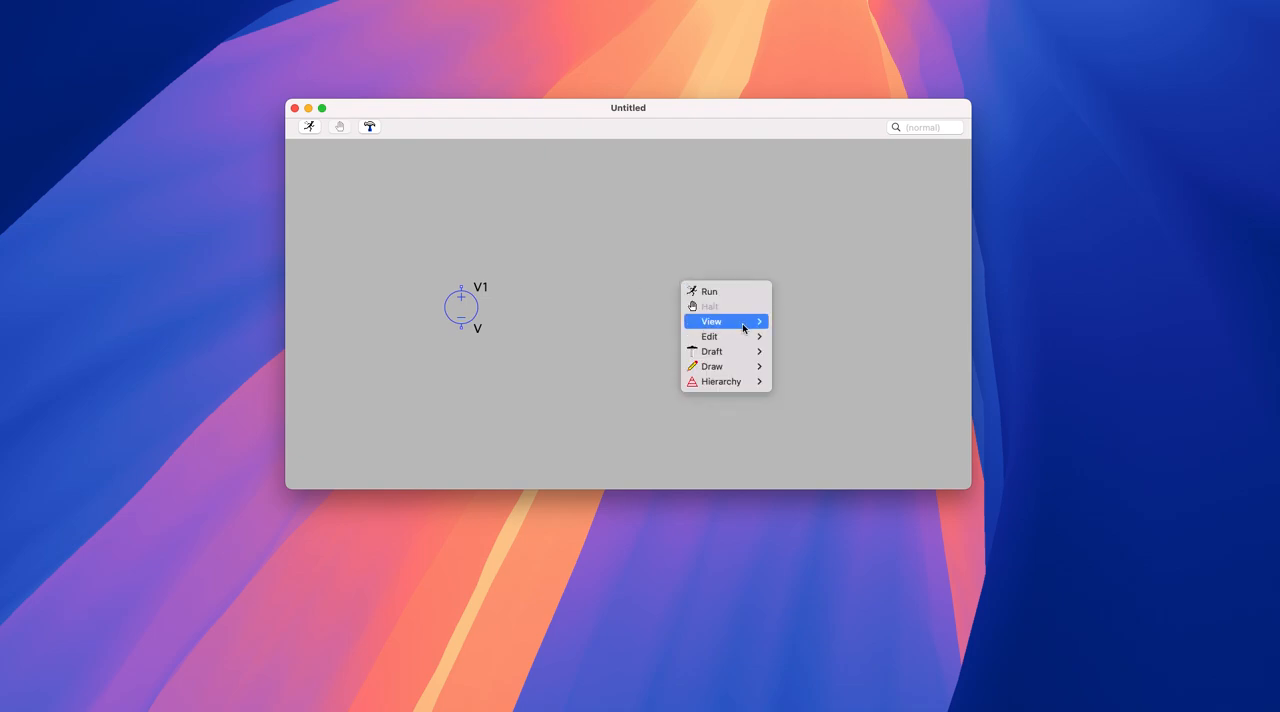
pyautogui.moveTo(743, 327)
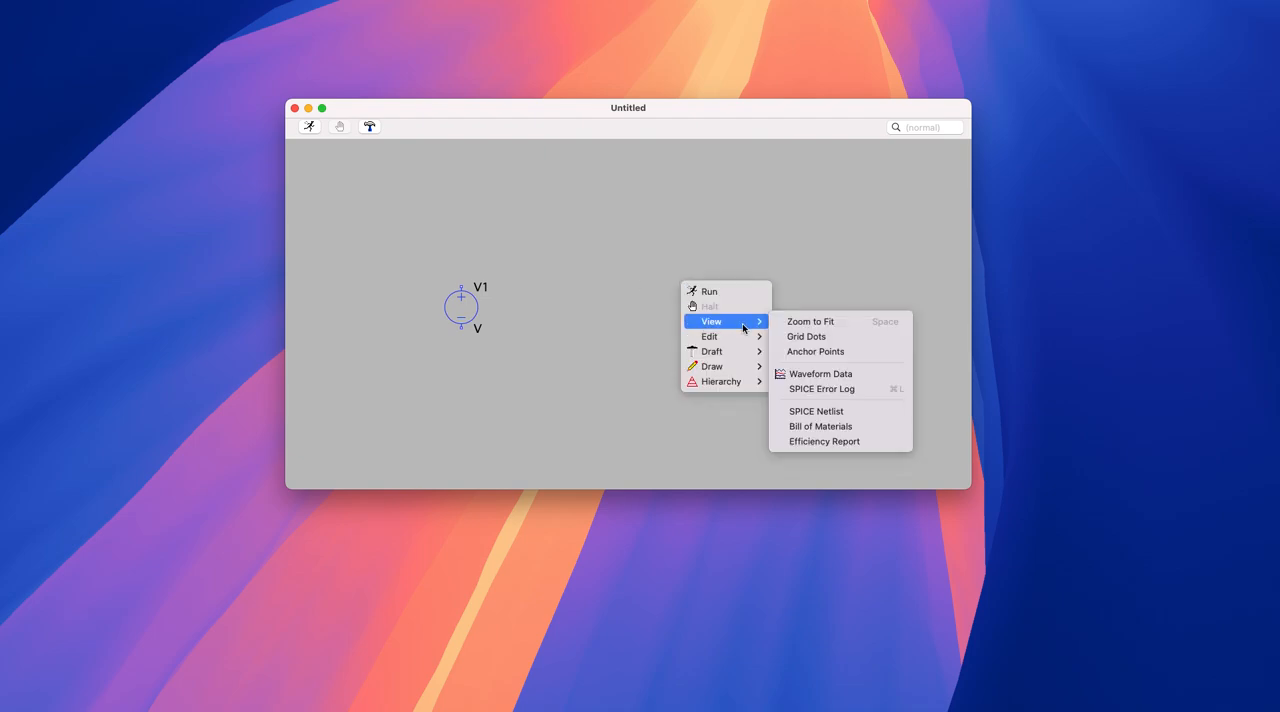
pyautogui.click(583, 257)
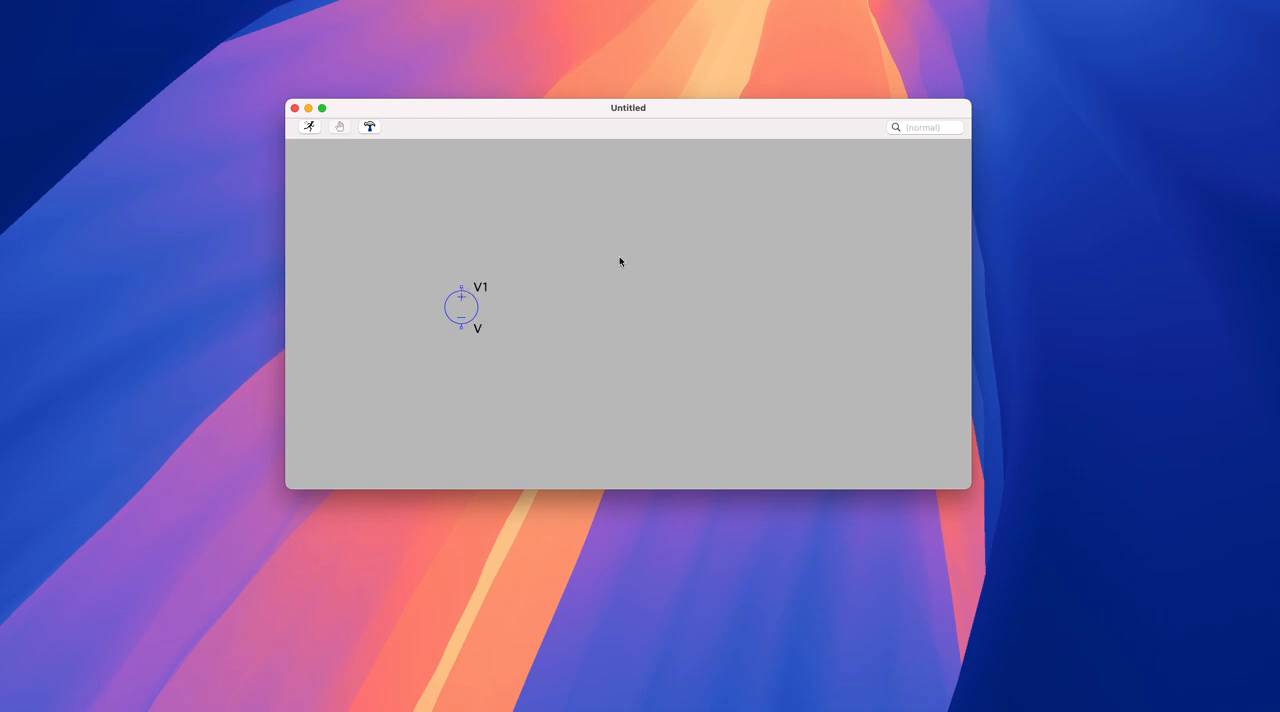
# - Add an inductor with the "ind" symbol, rotated horizontally, above and to the right of the voltage source
pyautogui.rightClick(612, 282)
pyautogui.moveTo(683, 352)
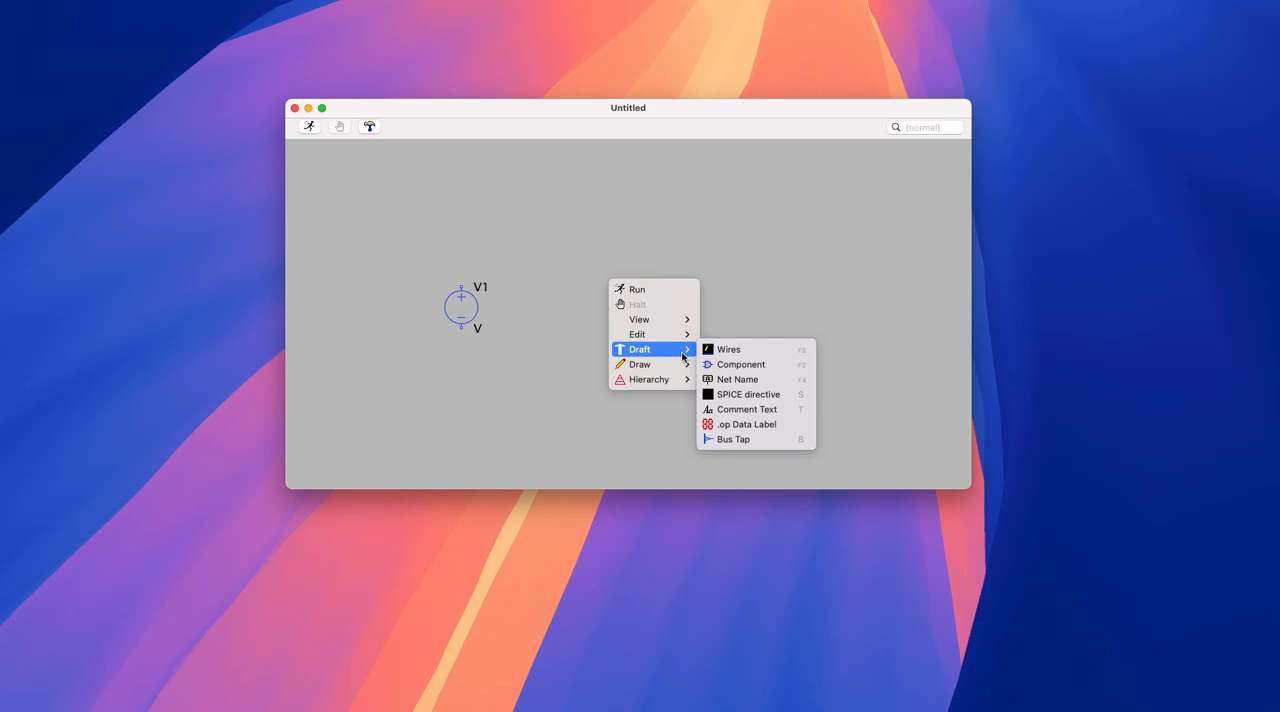
pyautogui.click(774, 365)
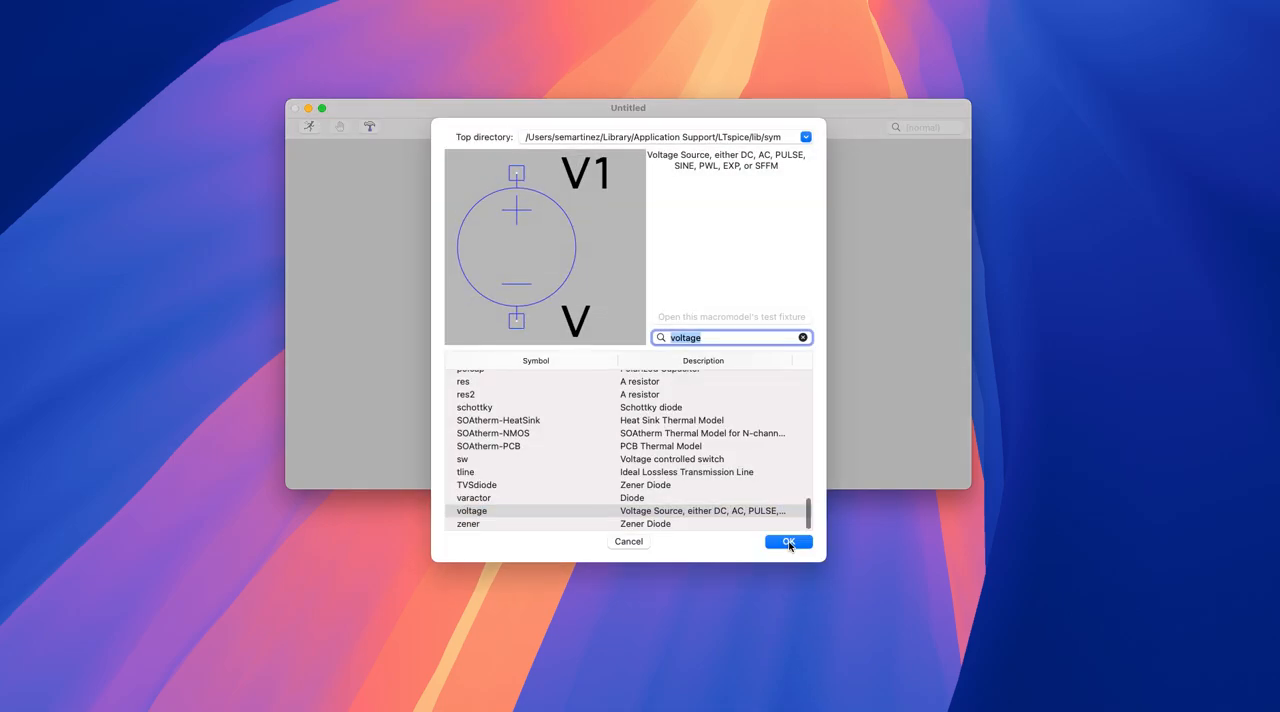
pyautogui.write('ind')
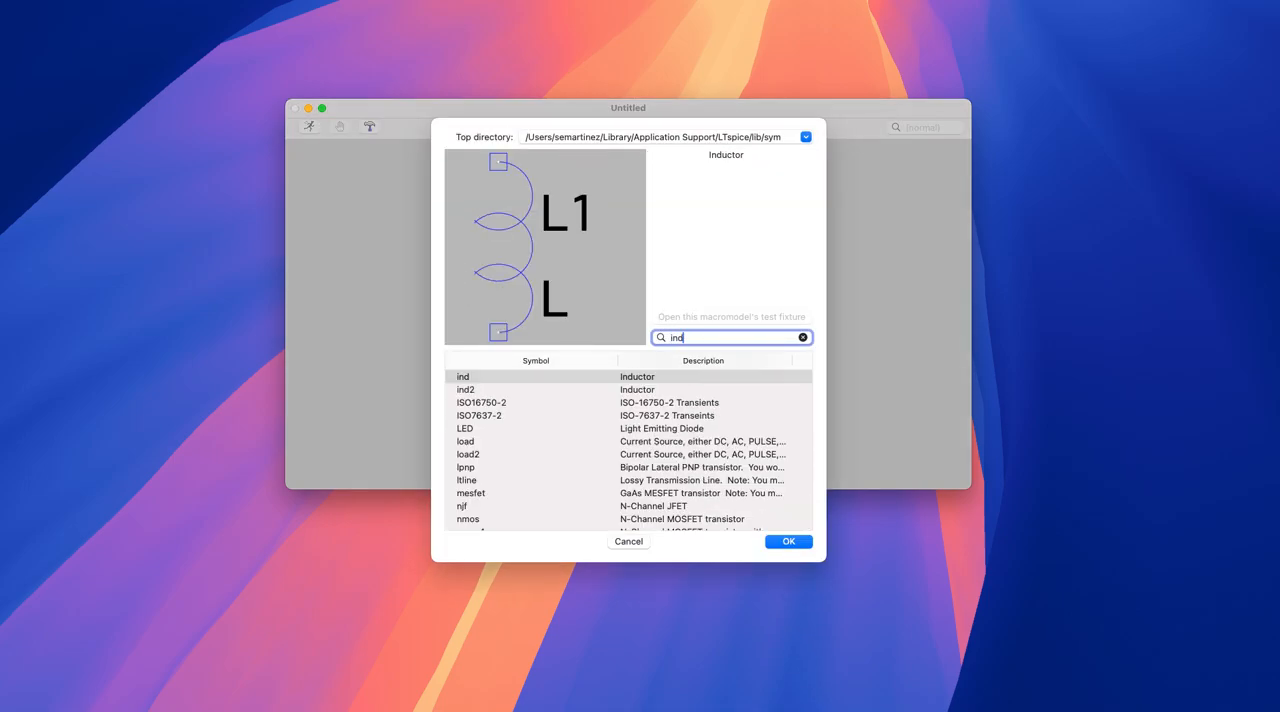
pyautogui.click(612, 382)
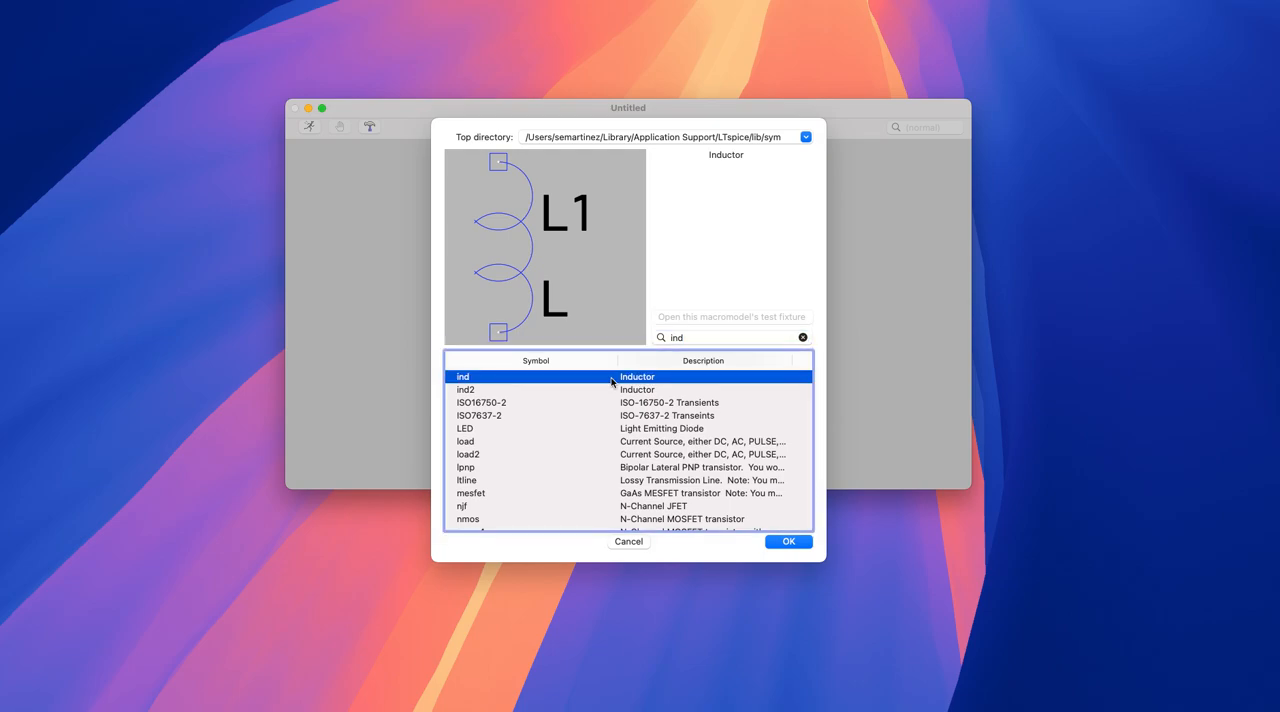
pyautogui.click(807, 547)
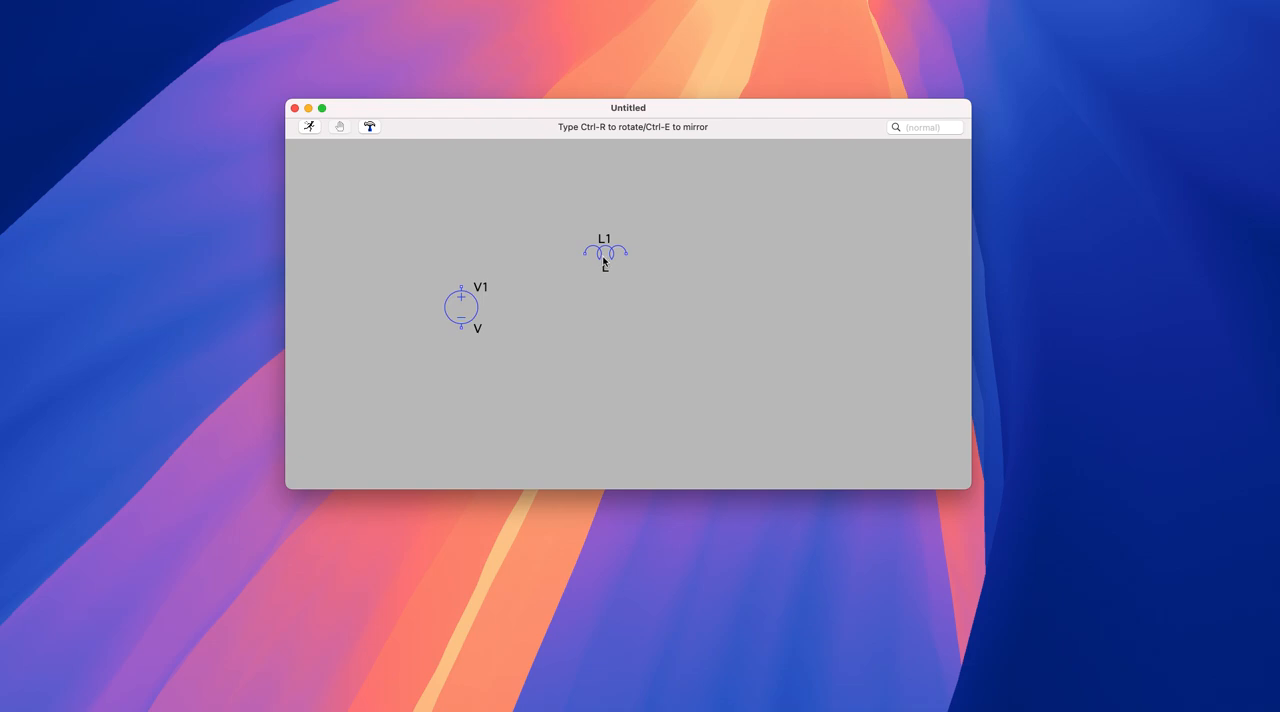
pyautogui.click(607, 262)
pyautogui.press('Escape')
# - Open the component library and search for the resistor symbol "res"
pyautogui.rightClick(661, 317)
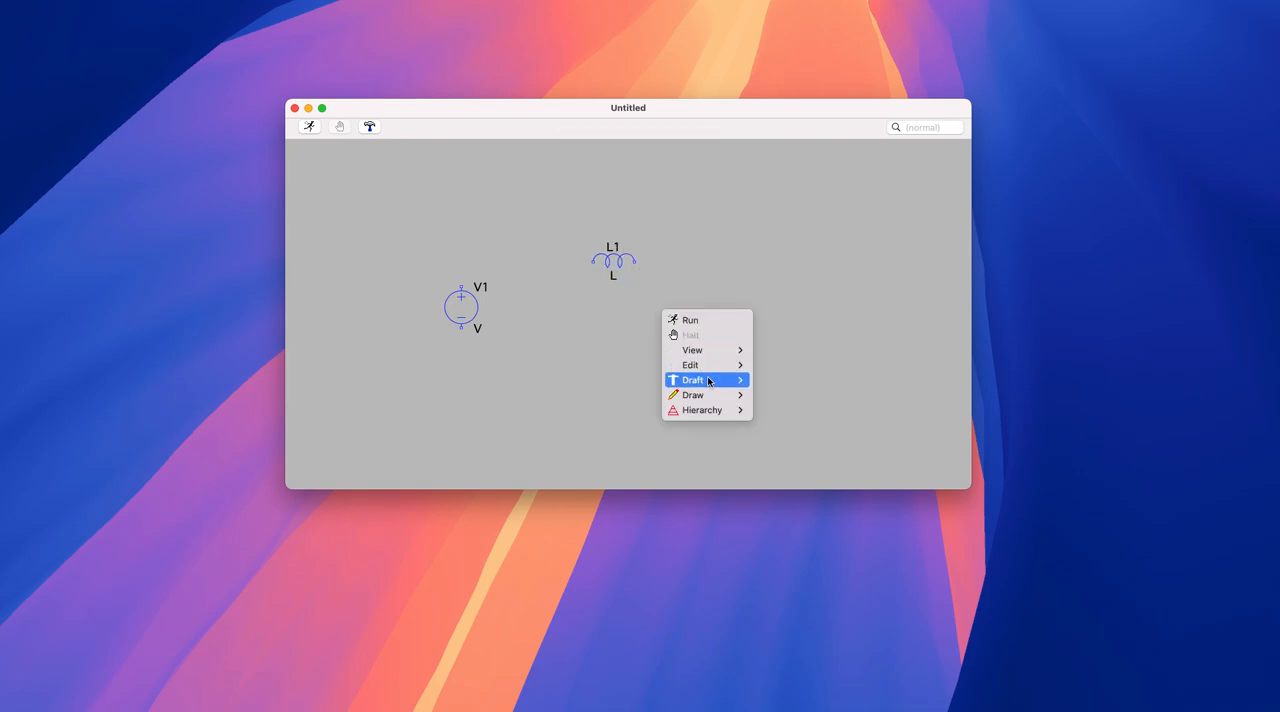
pyautogui.moveTo(712, 381)
pyautogui.click(789, 396)
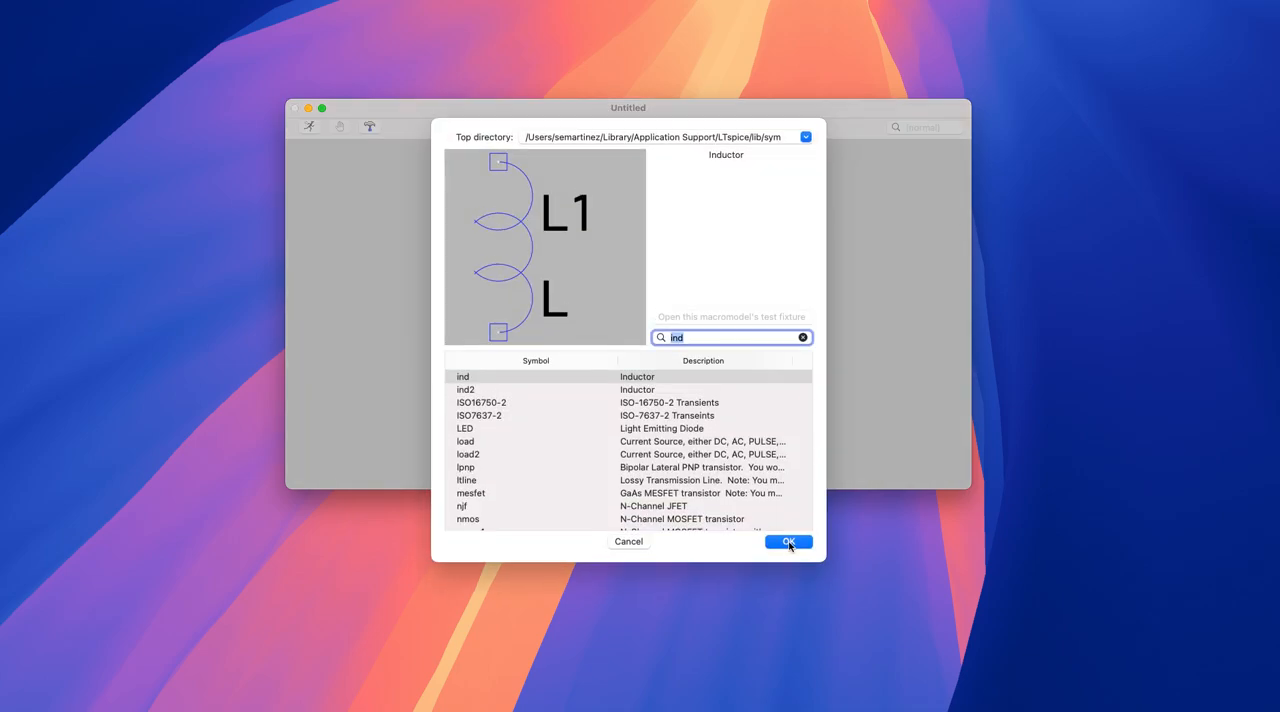
pyautogui.write('res')
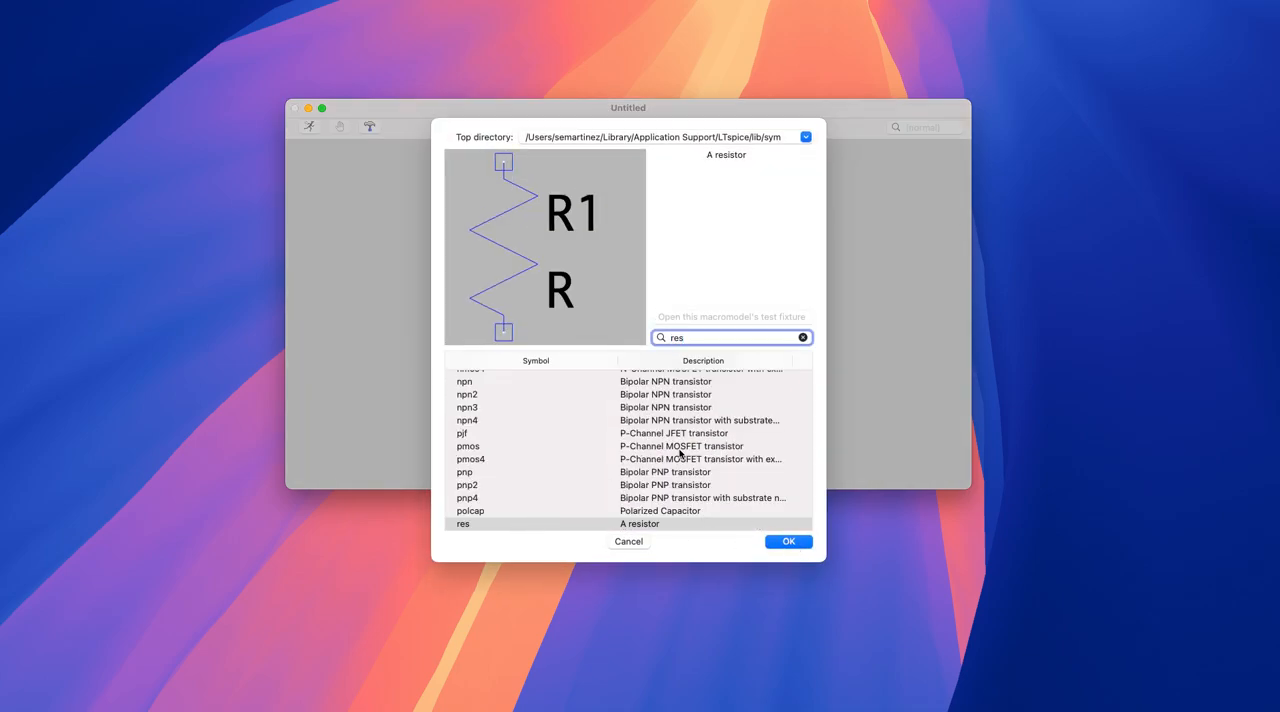
# - Browse the component library's folders and basic symbols, expanding and collapsing the Comparators folder to inspect its entries
pyautogui.scroll(15, 680, 456)
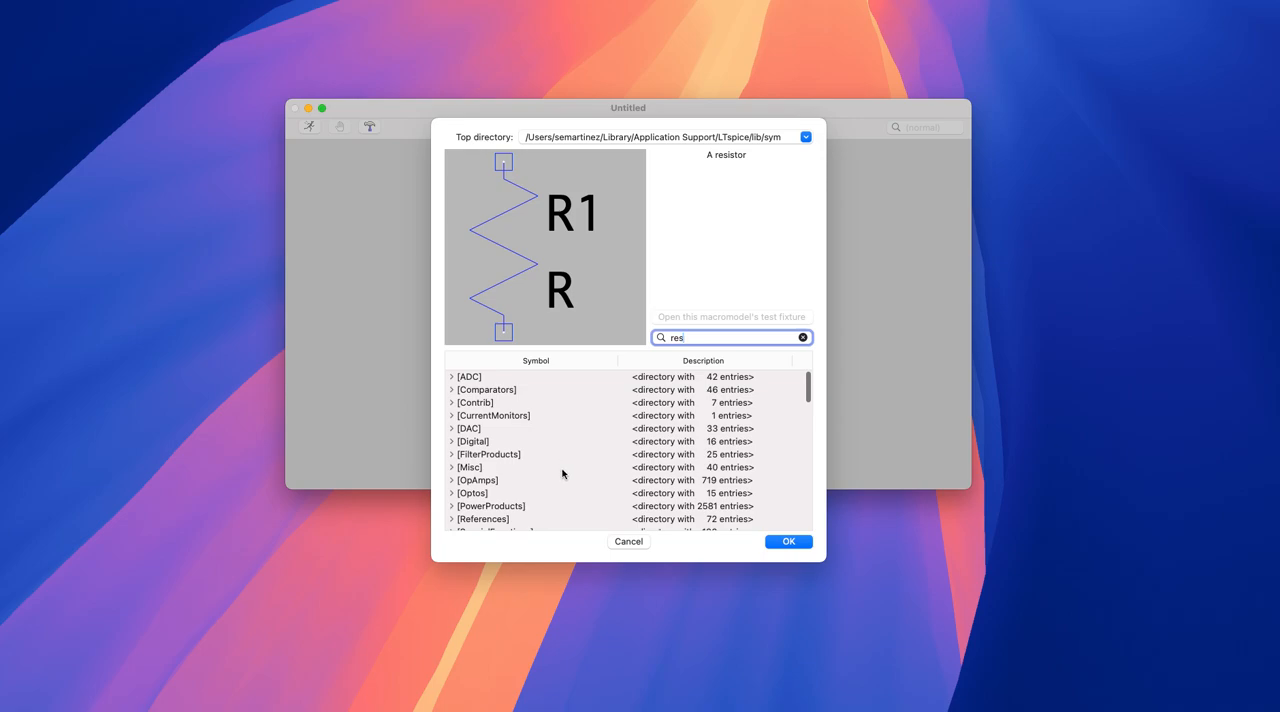
pyautogui.scroll(-15, 562, 440)
pyautogui.scroll(4, 540, 414)
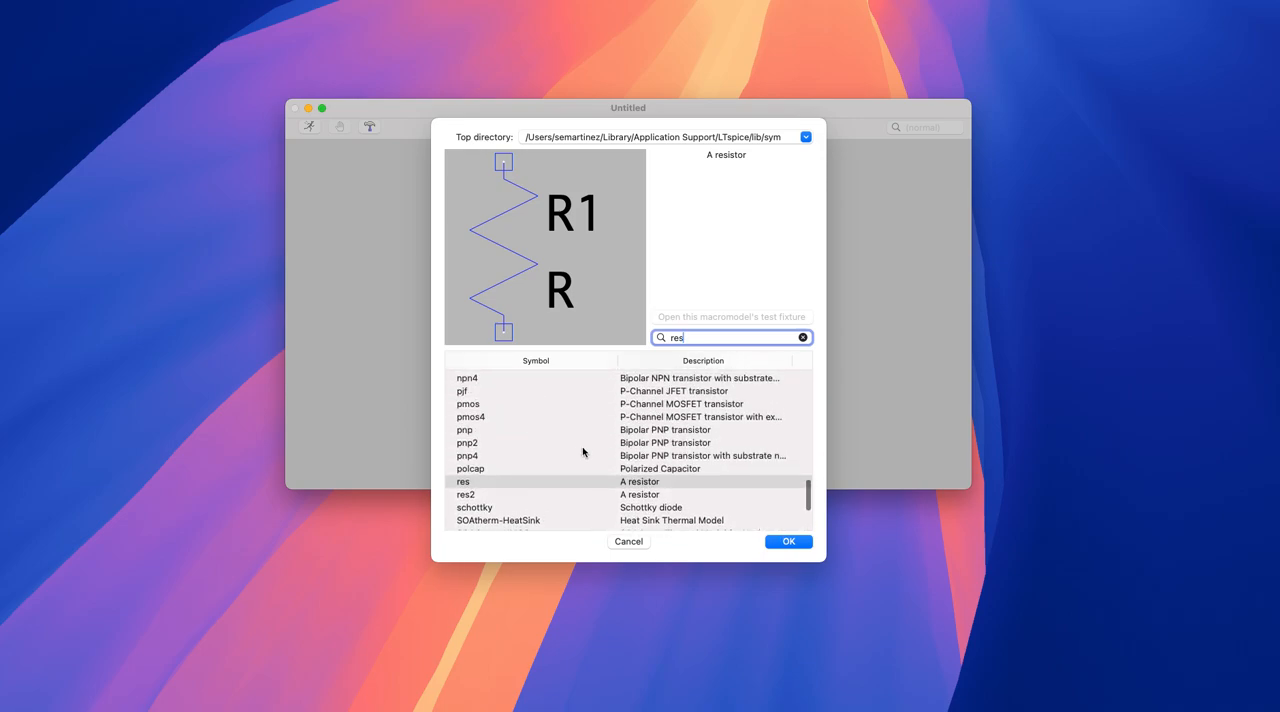
pyautogui.scroll(-3, 585, 449)
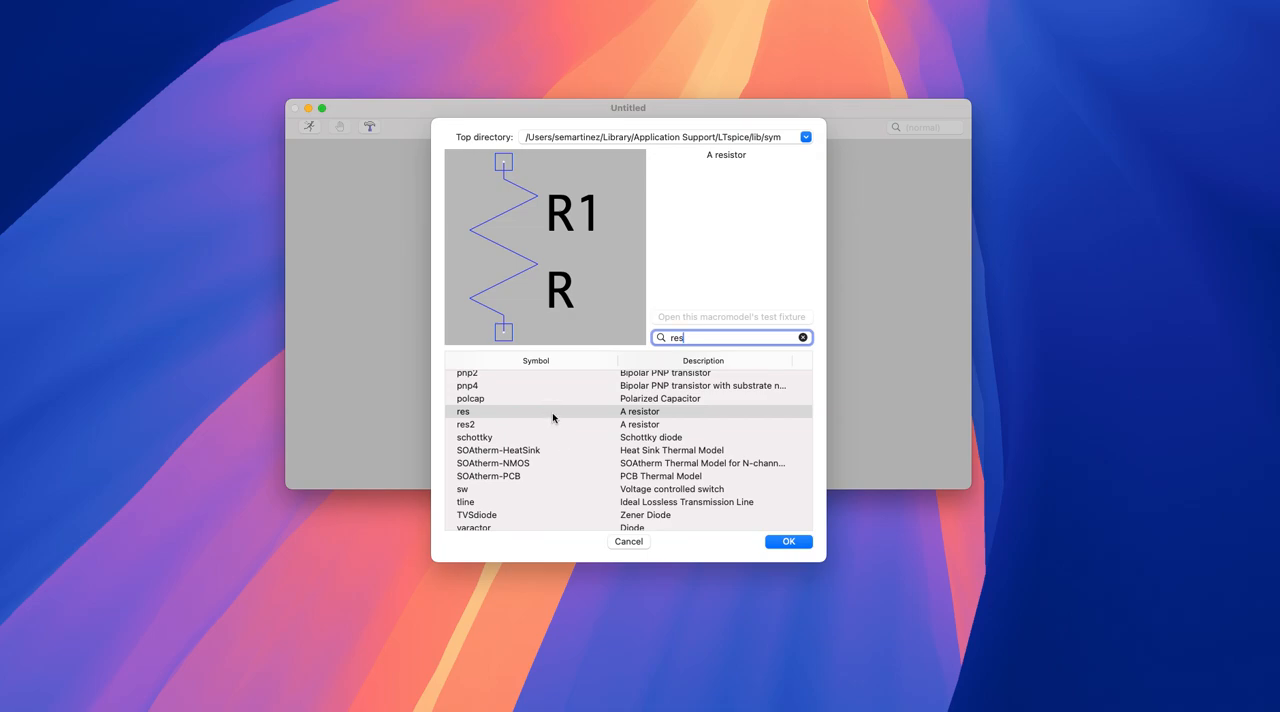
pyautogui.scroll(15, 552, 417)
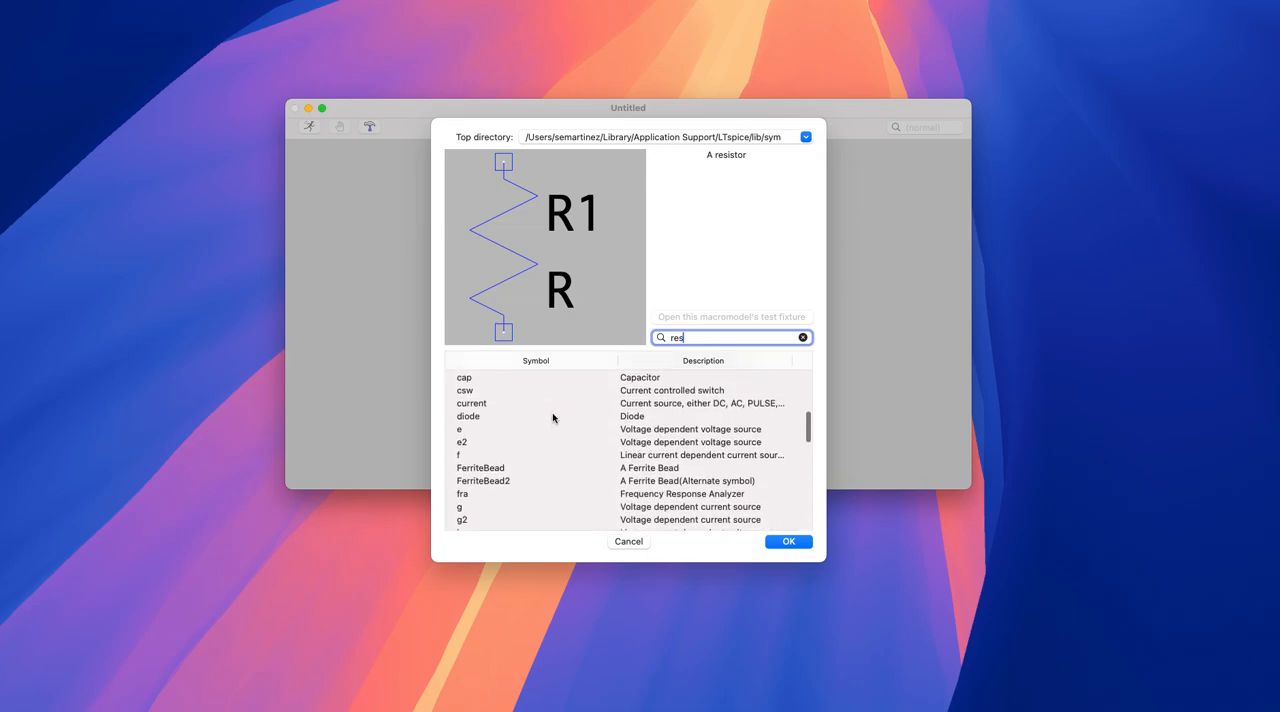
pyautogui.scroll(5, 552, 417)
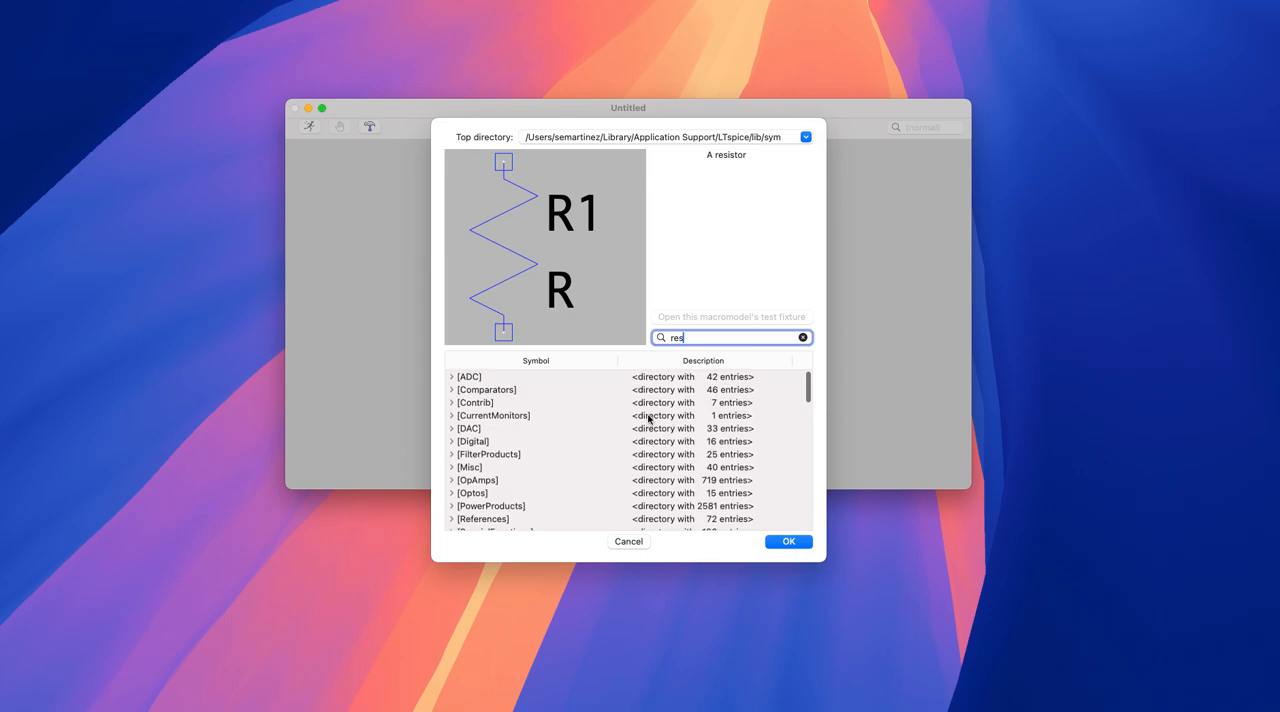
pyautogui.click(451, 390)
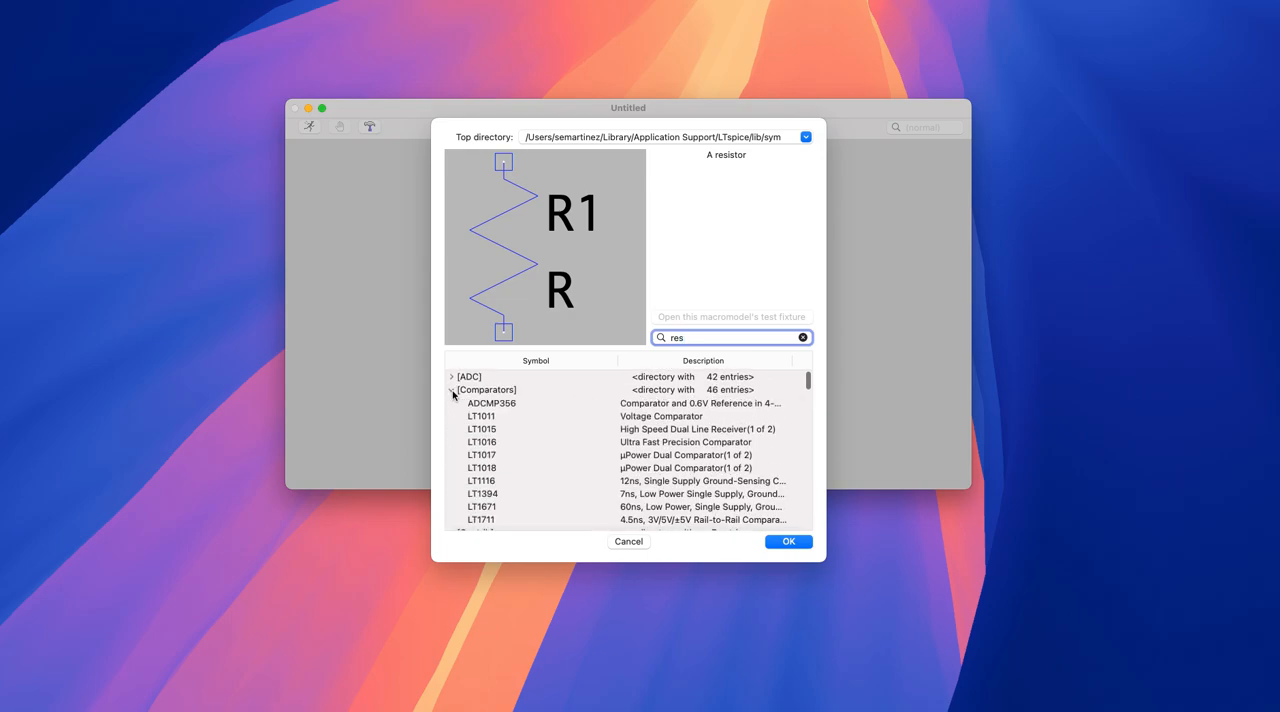
pyautogui.click(451, 390)
pyautogui.scroll(-15, 623, 486)
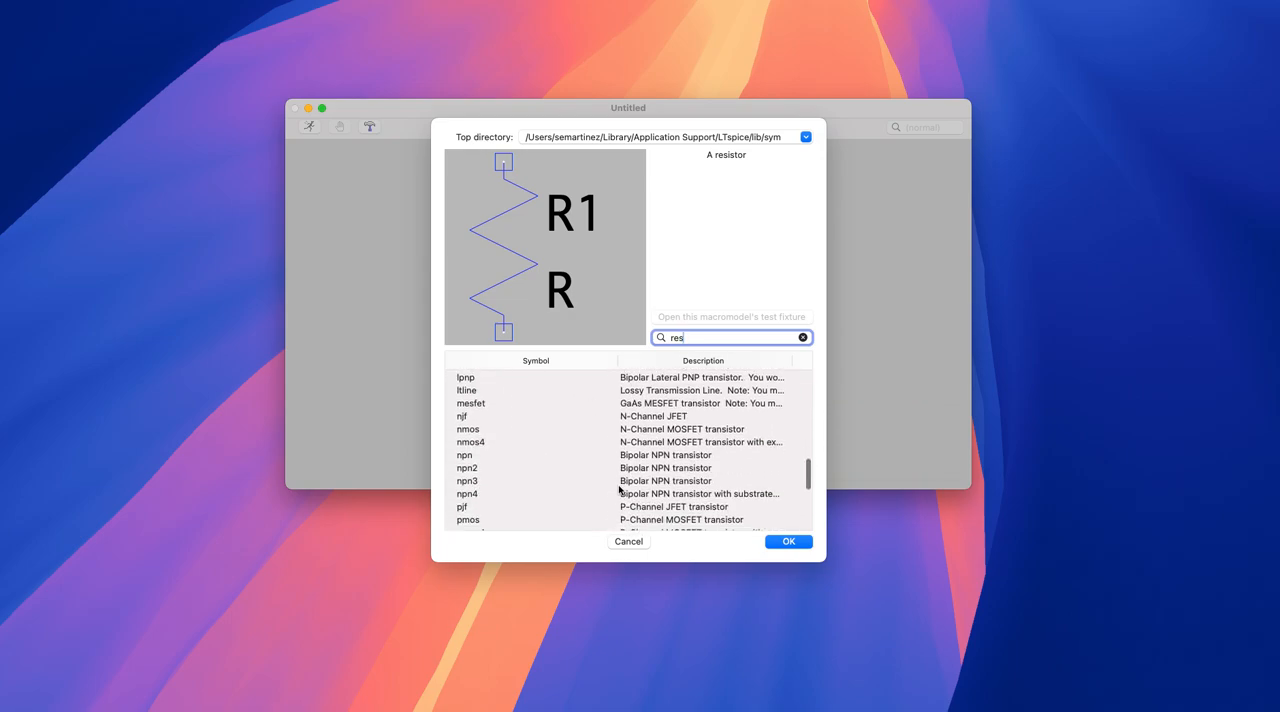
pyautogui.scroll(2, 621, 489)
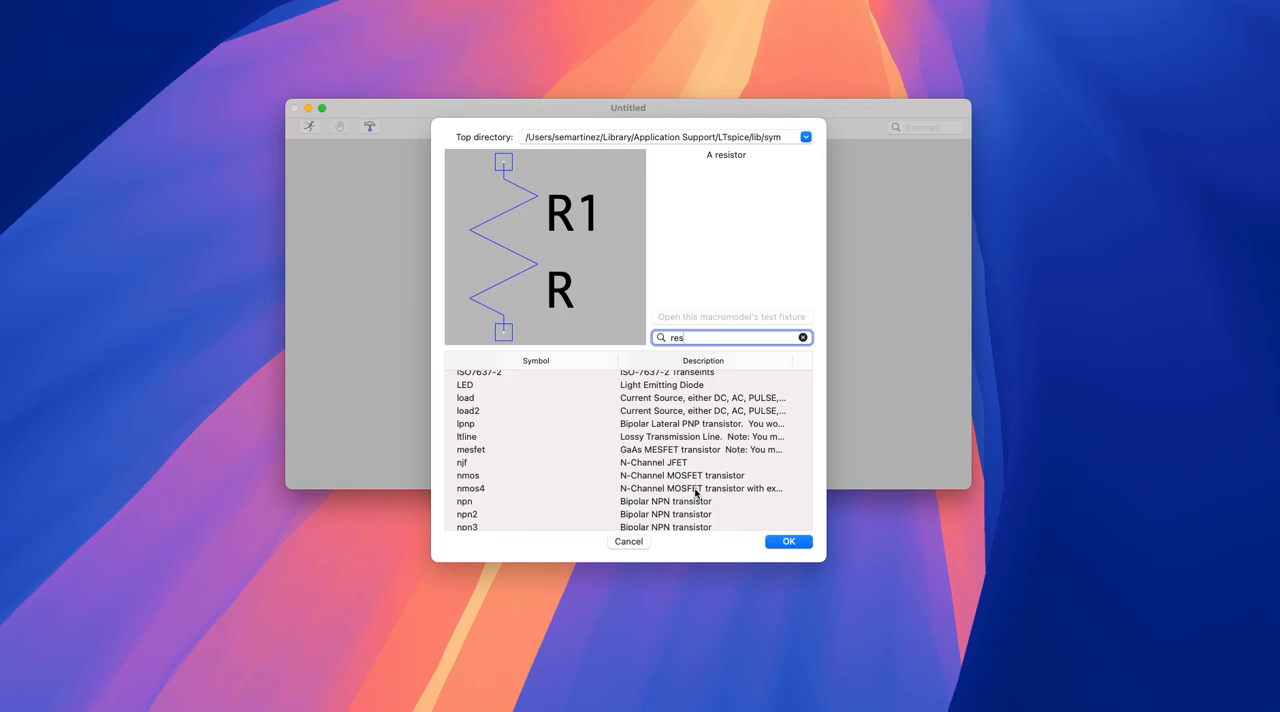
pyautogui.scroll(-5, 686, 491)
pyautogui.scroll(-2, 686, 491)
pyautogui.scroll(2, 686, 491)
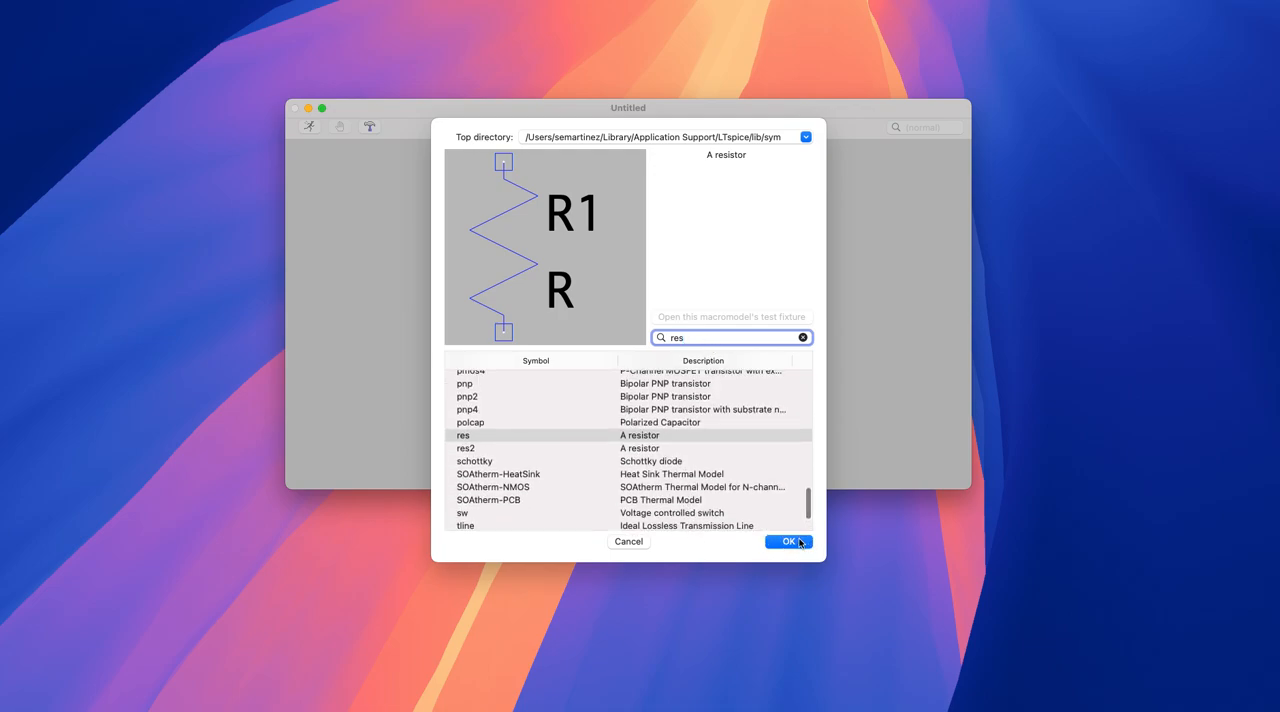
# - Place one "res" resistor vertically to the right of the inductor, level with the voltage source
pyautogui.click(789, 544)
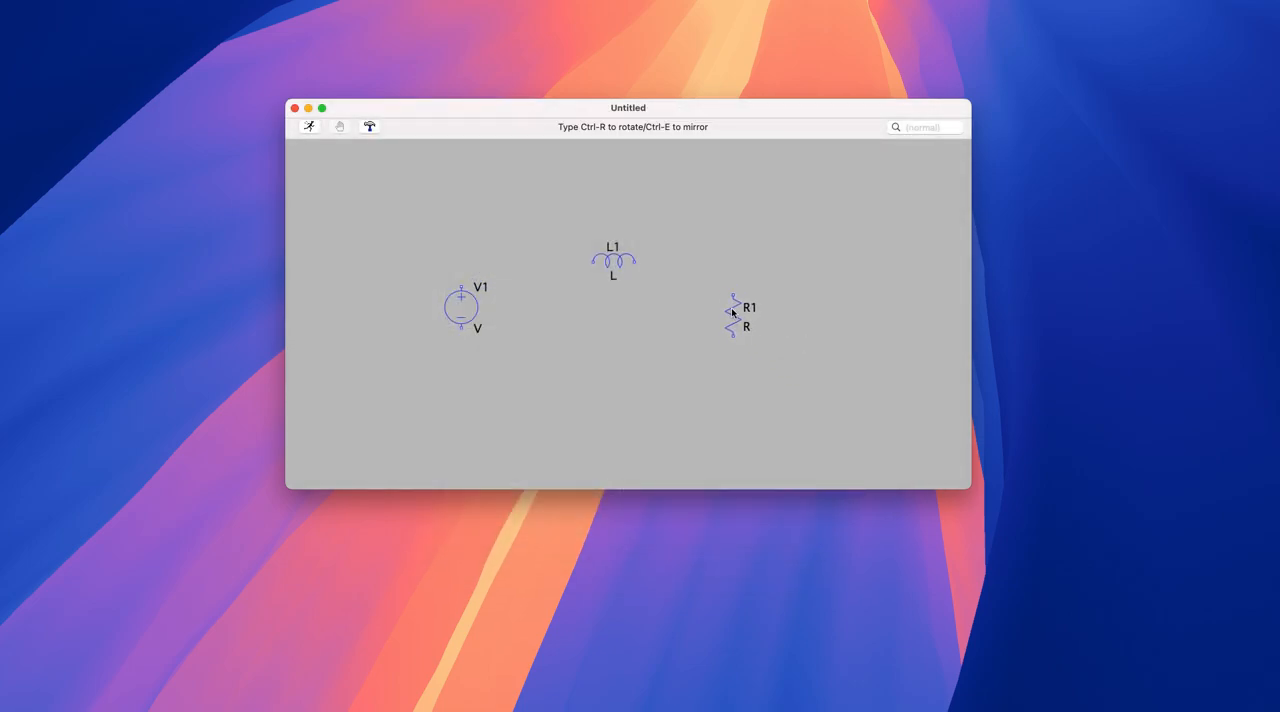
pyautogui.click(738, 311)
pyautogui.press('Escape')
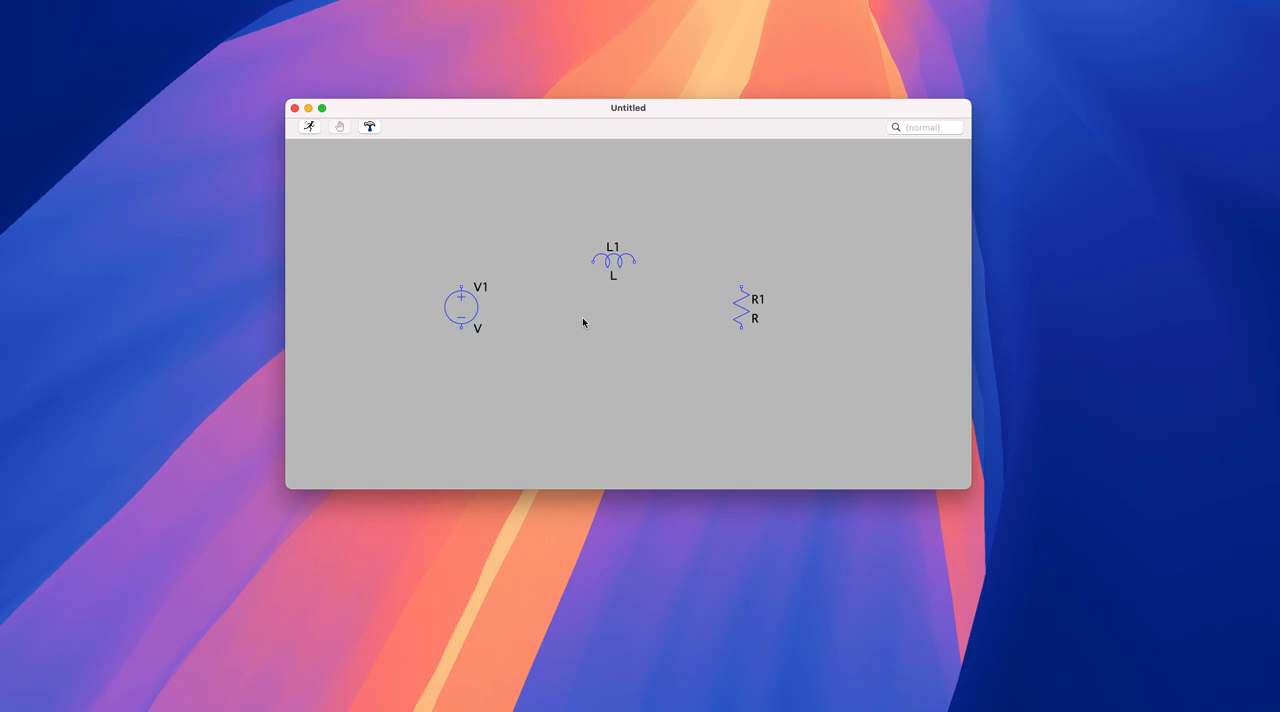
# - Wire the voltage source's positive terminal to the inductor's near end, and the inductor's other end to the resistor's upper terminal
pyautogui.rightClick(582, 339)
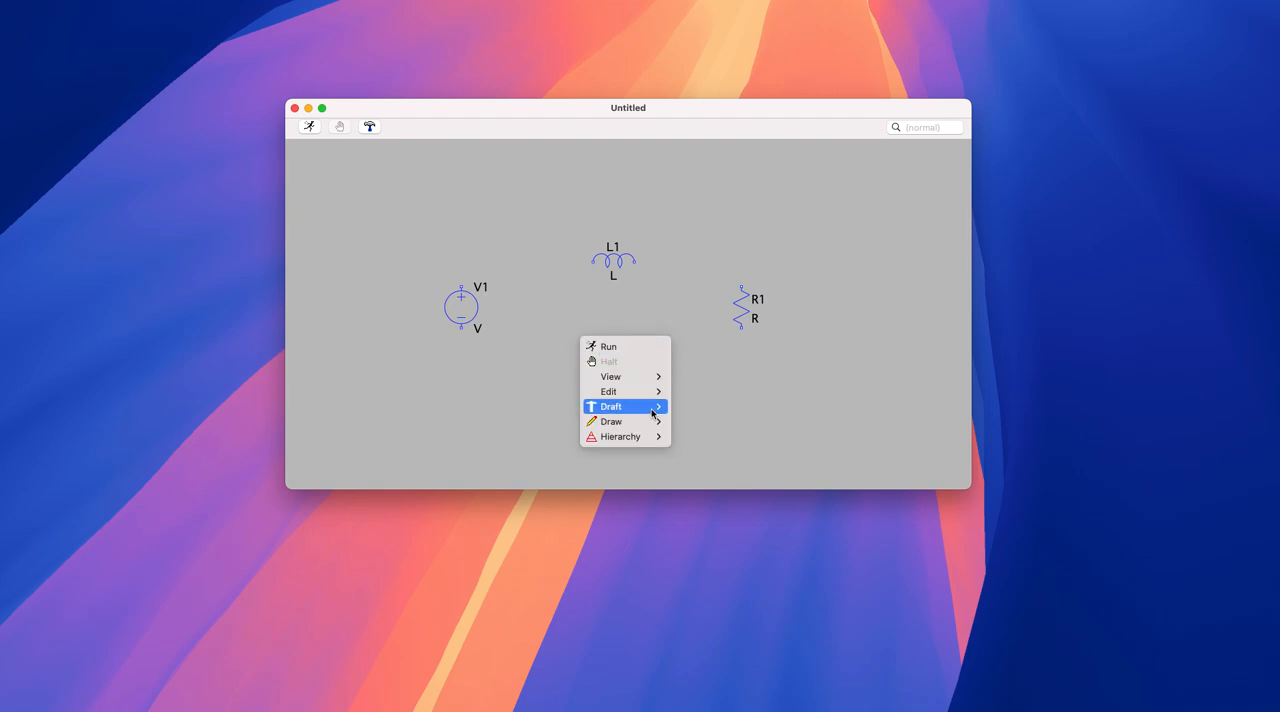
pyautogui.moveTo(652, 410)
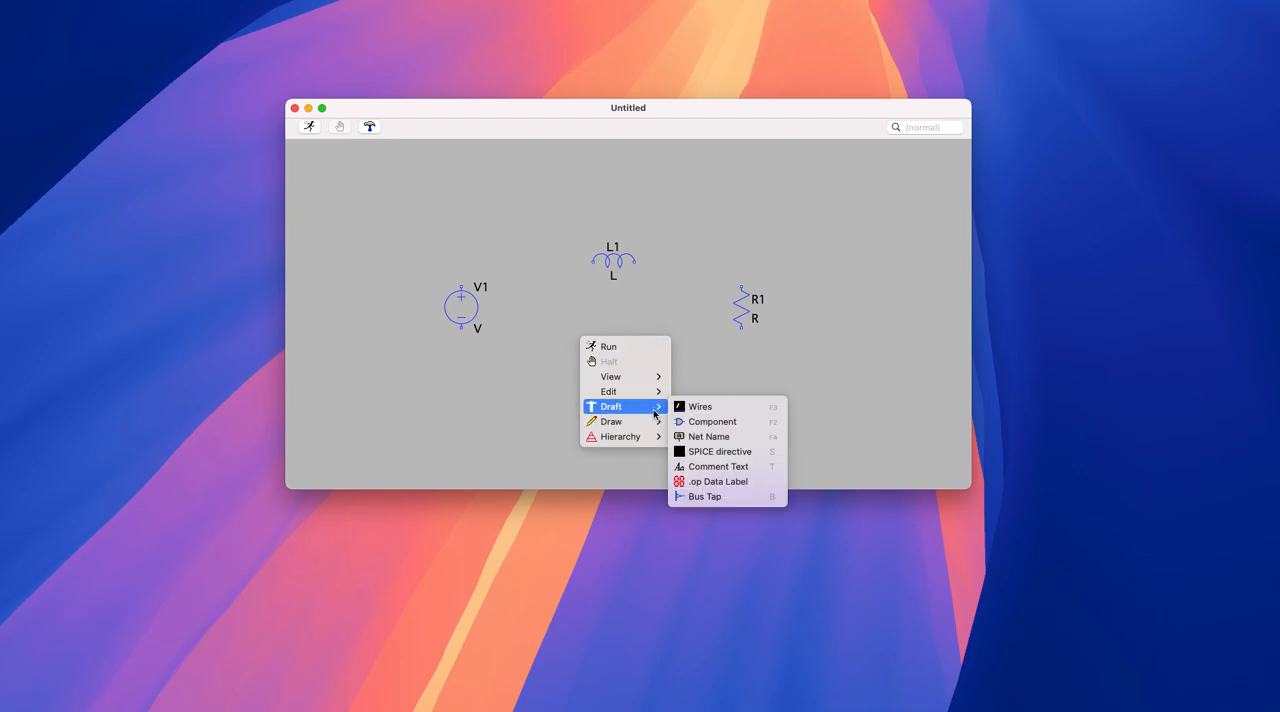
pyautogui.click(720, 408)
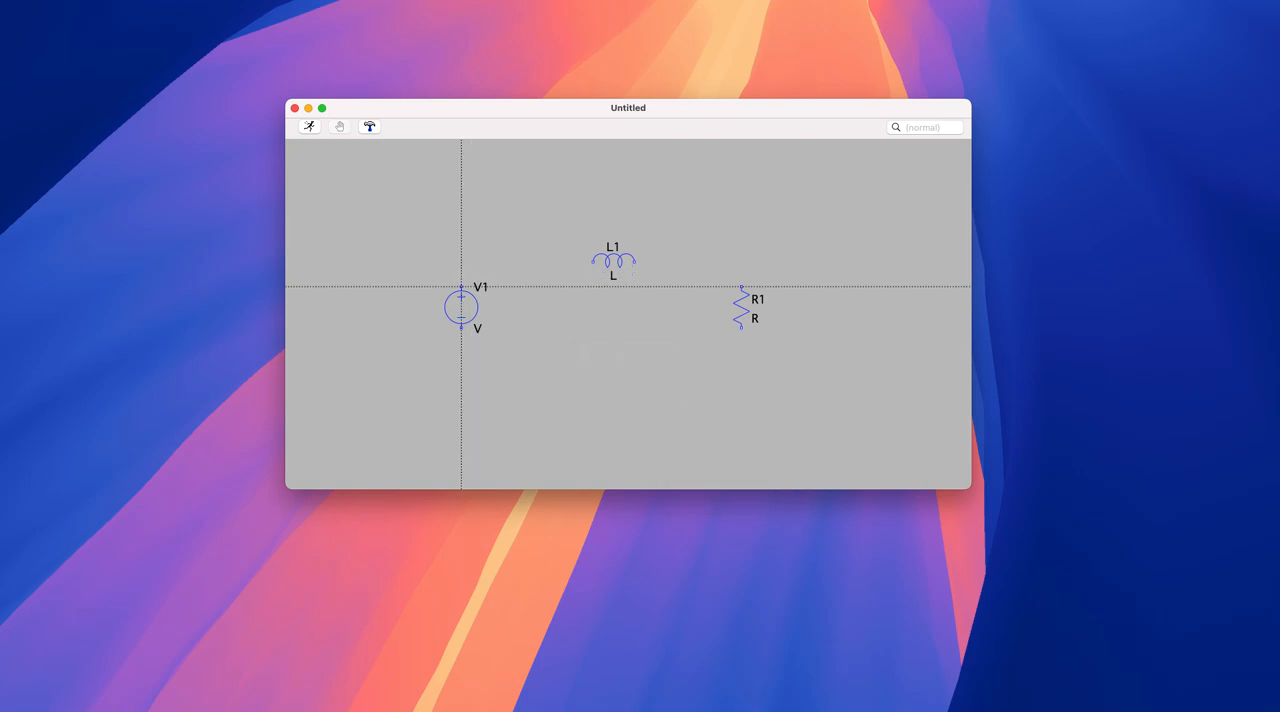
pyautogui.click(461, 287)
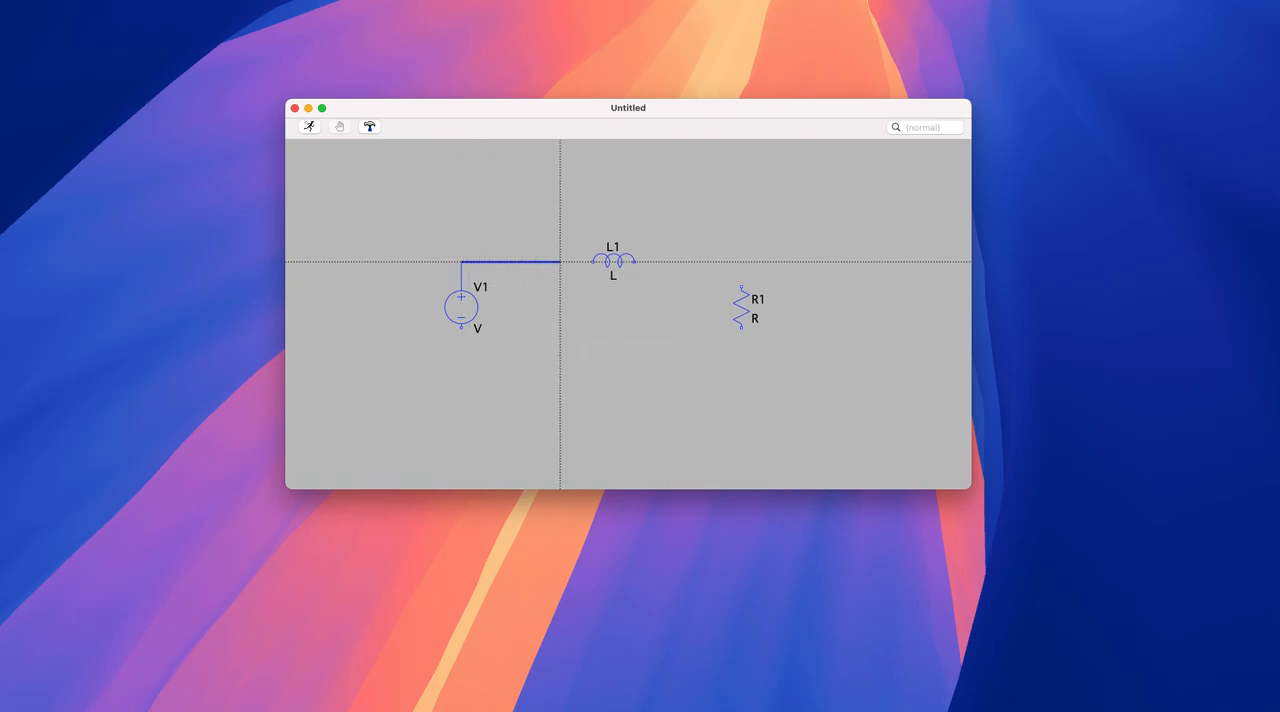
pyautogui.click(594, 262)
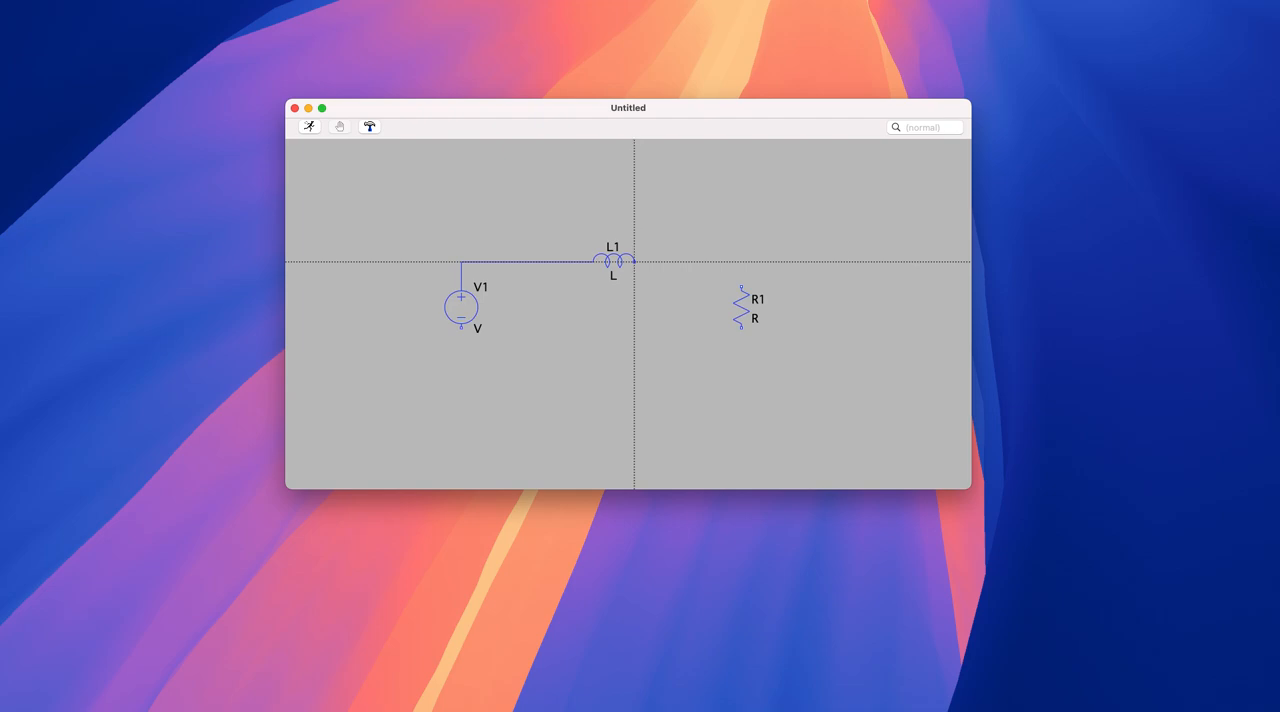
pyautogui.click(634, 262)
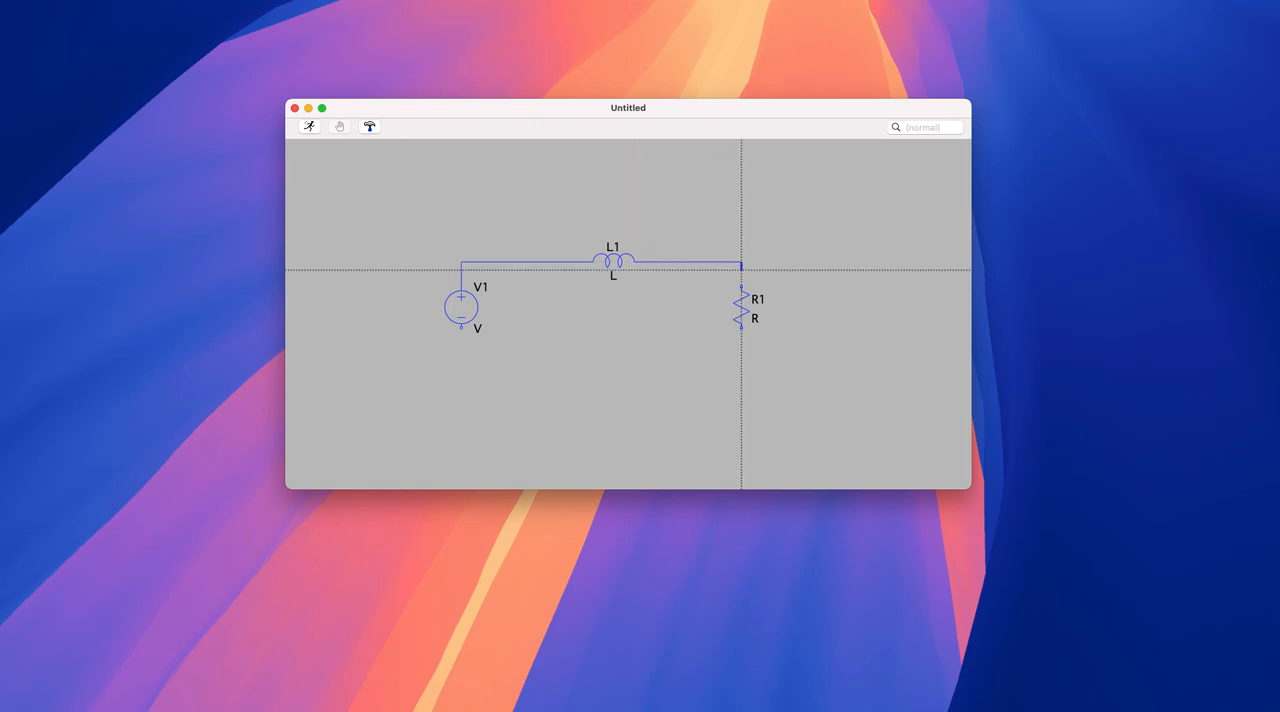
pyautogui.click(741, 287)
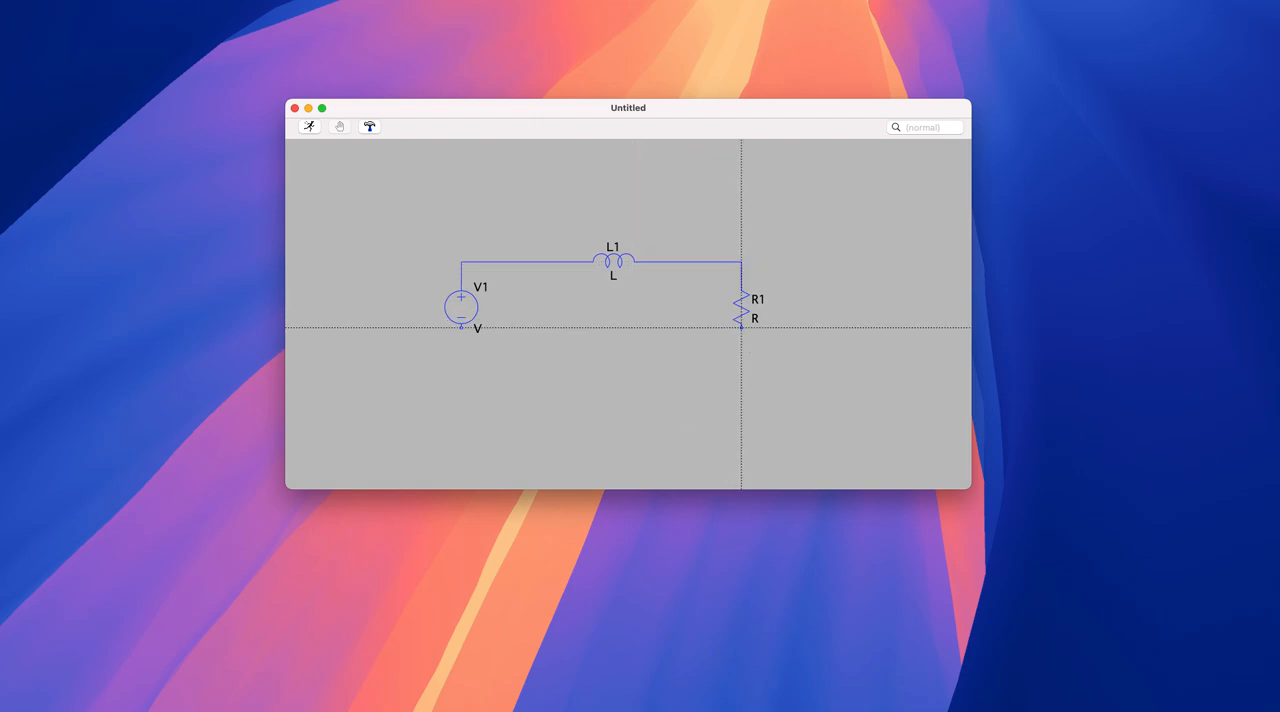
# - Close the loop with a wire from the resistor's lower terminal, running below the components, to the voltage source's negative terminal
pyautogui.click(741, 327)
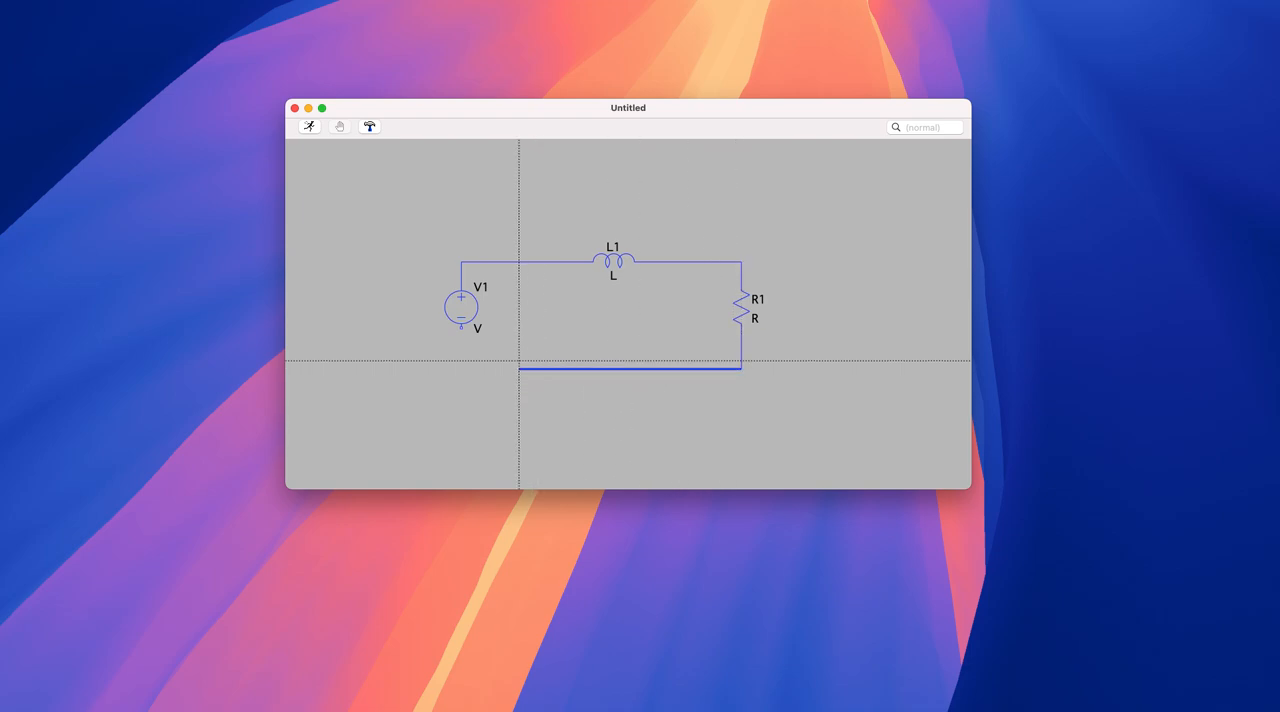
pyautogui.click(461, 369)
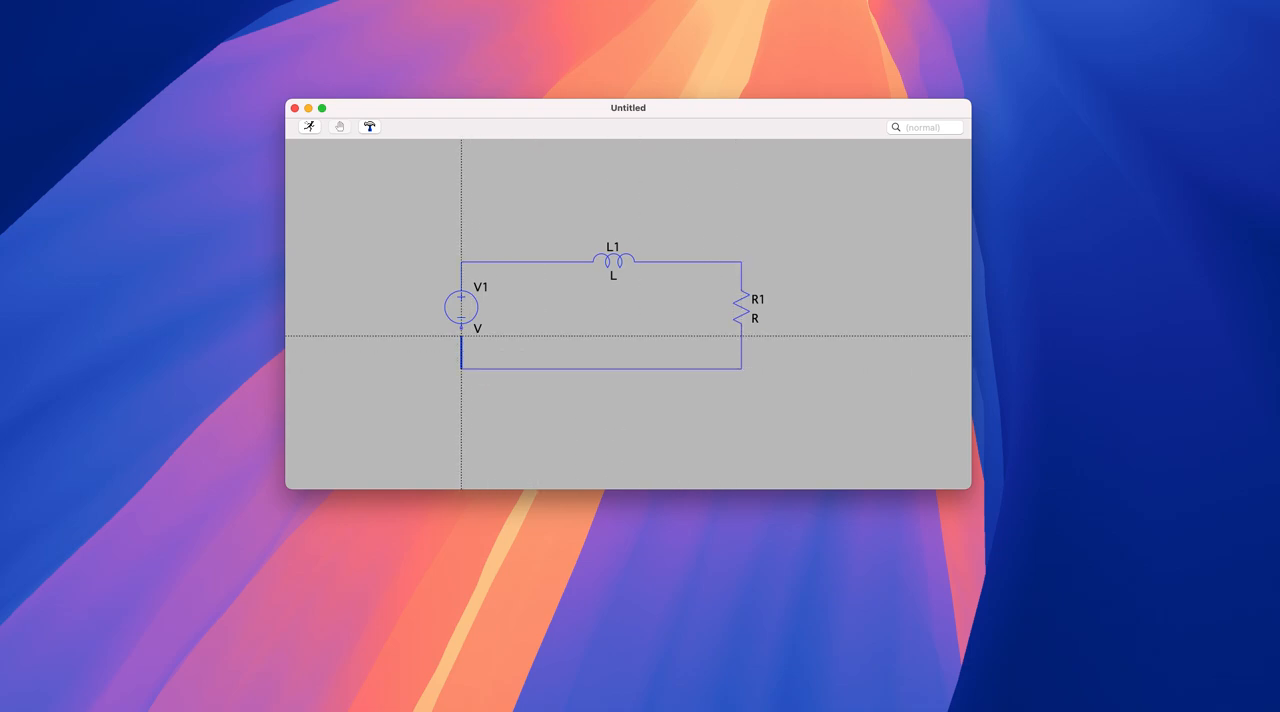
pyautogui.click(461, 327)
pyautogui.press('Escape')
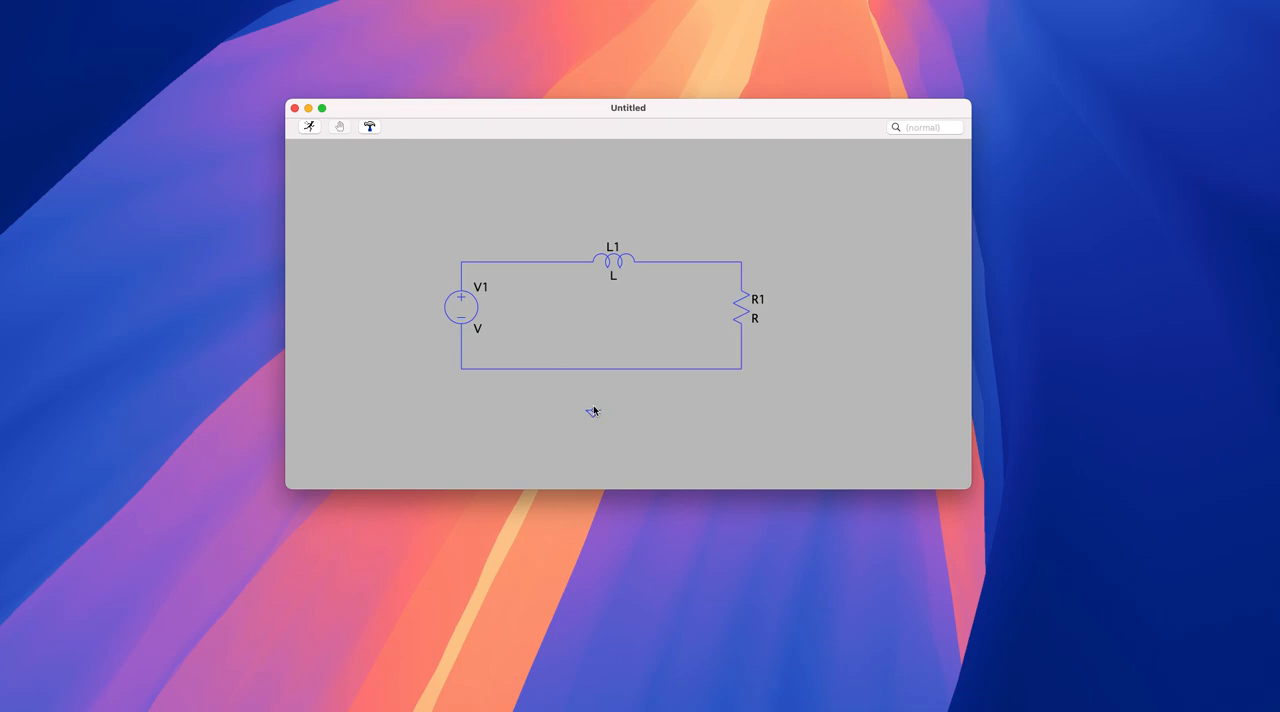
# - Place a ground symbol below the circuit's bottom wire and connect it to that wire
pyautogui.click(594, 406)
pyautogui.rightClick(716, 422)
pyautogui.rightClick(715, 418)
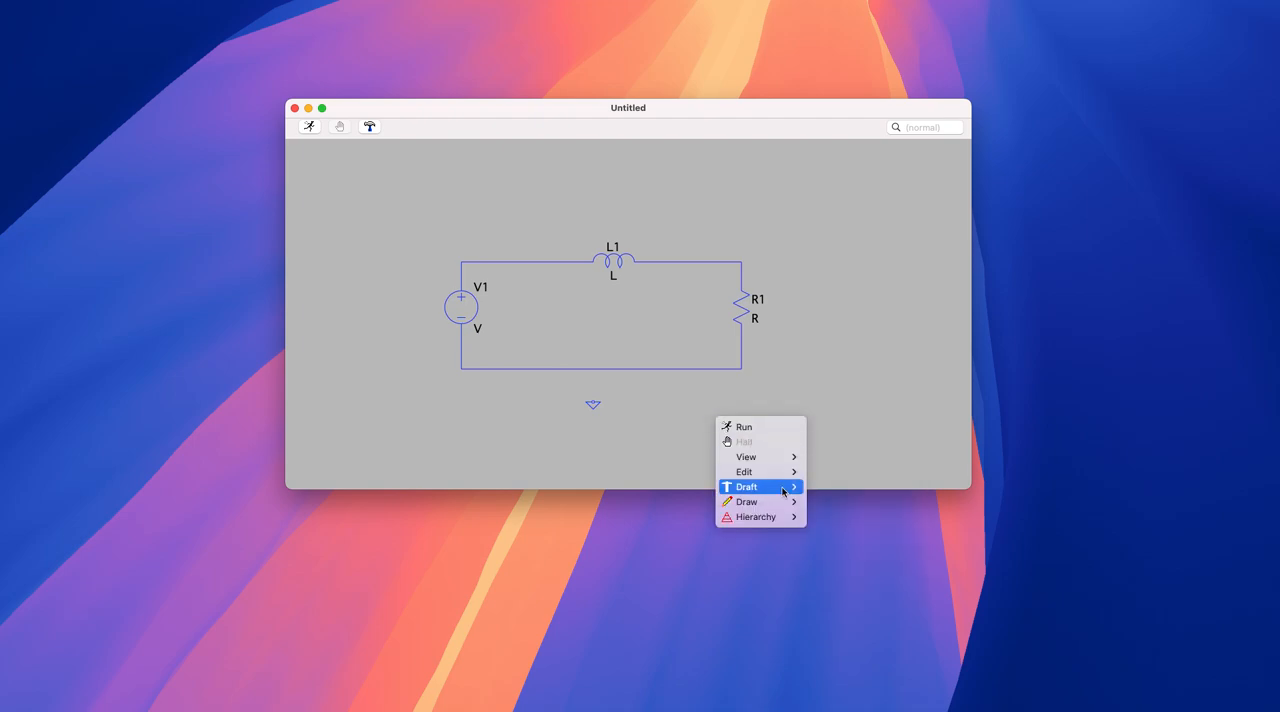
pyautogui.moveTo(790, 487)
pyautogui.click(852, 487)
pyautogui.click(593, 402)
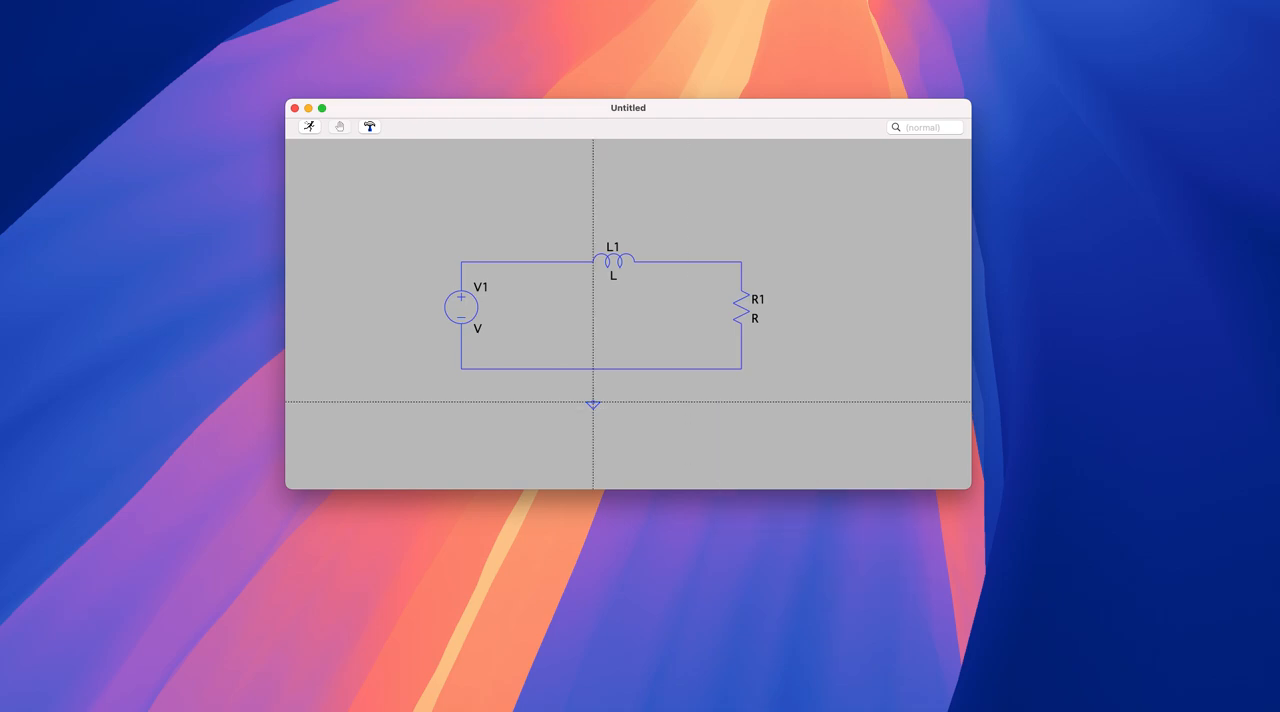
pyautogui.click(592, 369)
pyautogui.press('Escape')
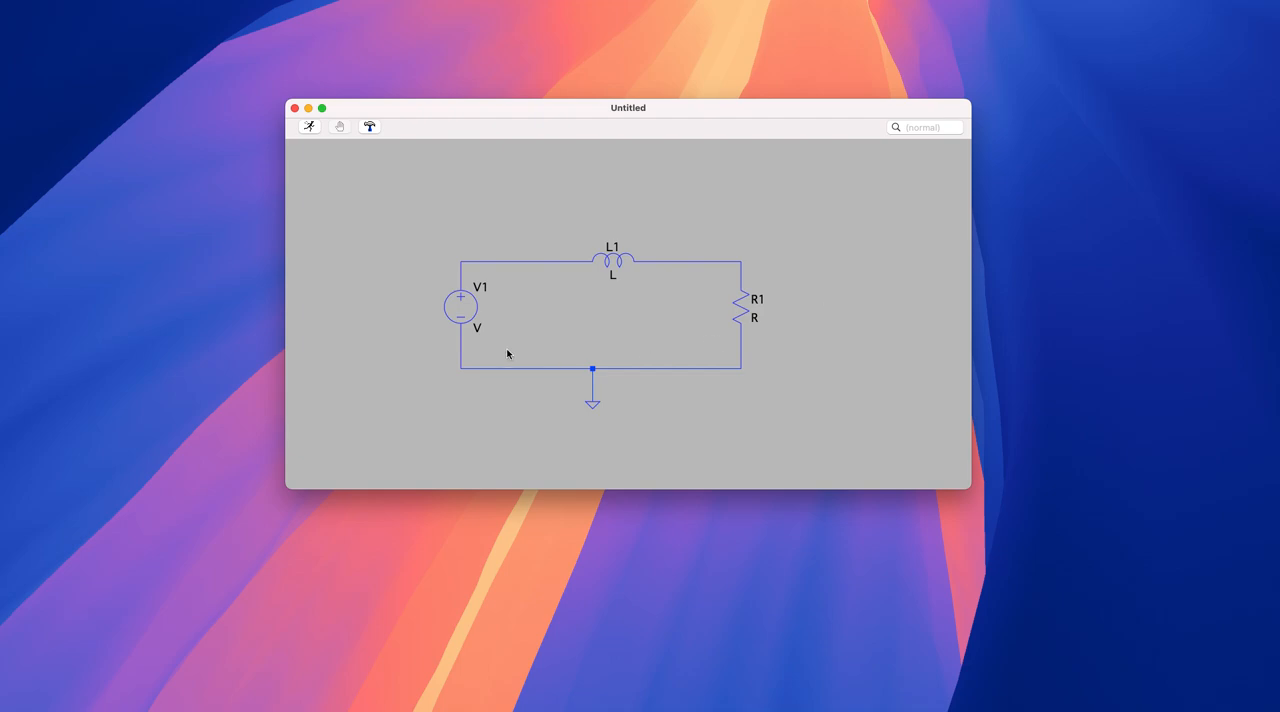
# - Open the advanced settings of voltage source V1 and set its time domain function style to SINE
pyautogui.rightClick(471, 312)
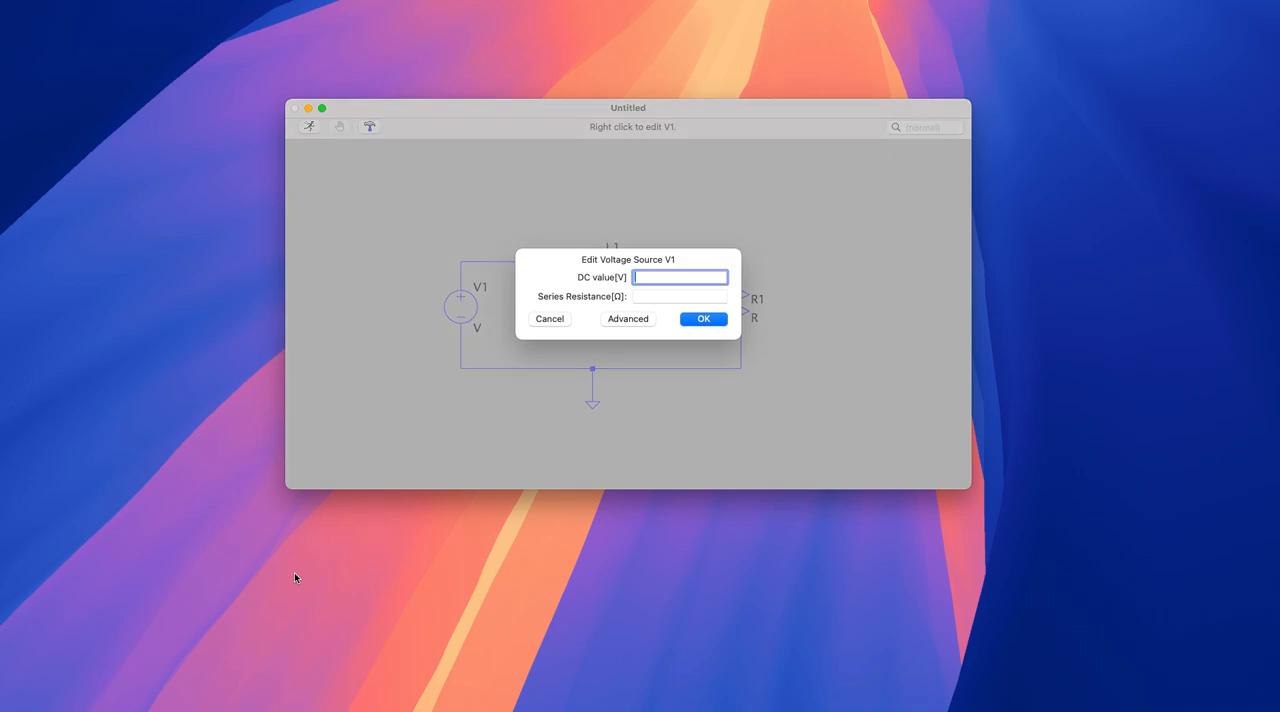
pyautogui.click(632, 322)
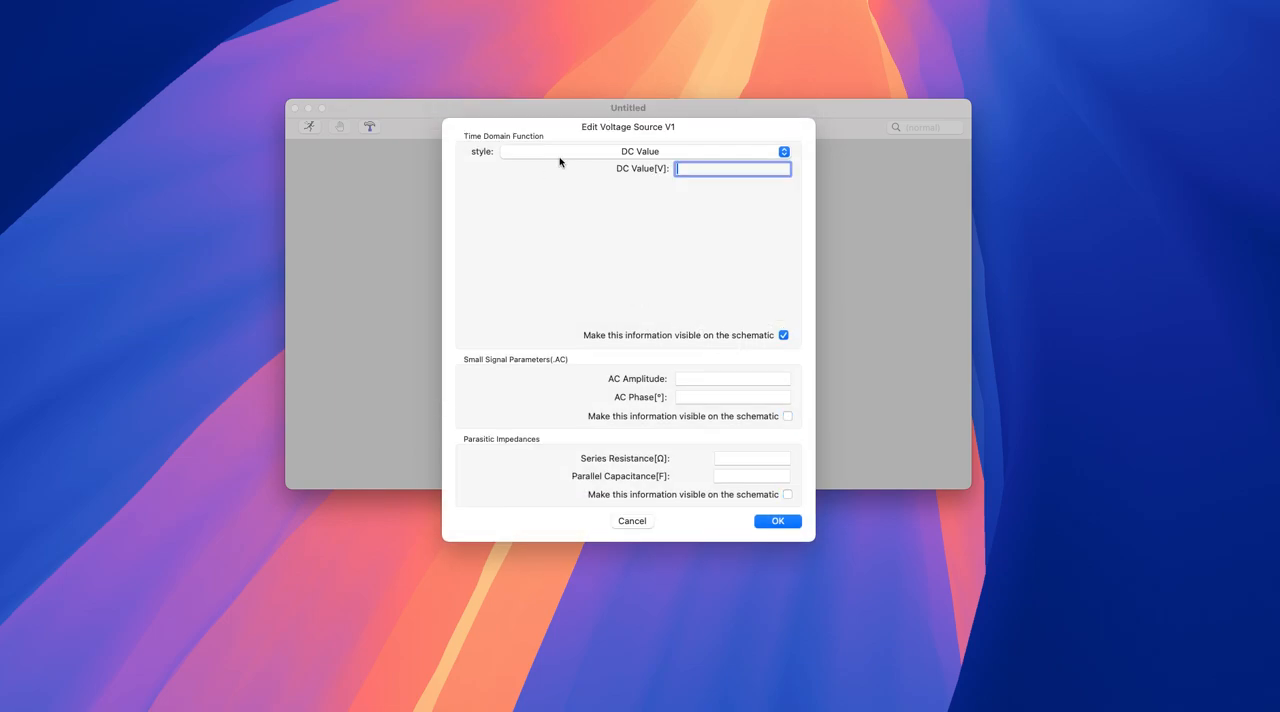
pyautogui.click(640, 153)
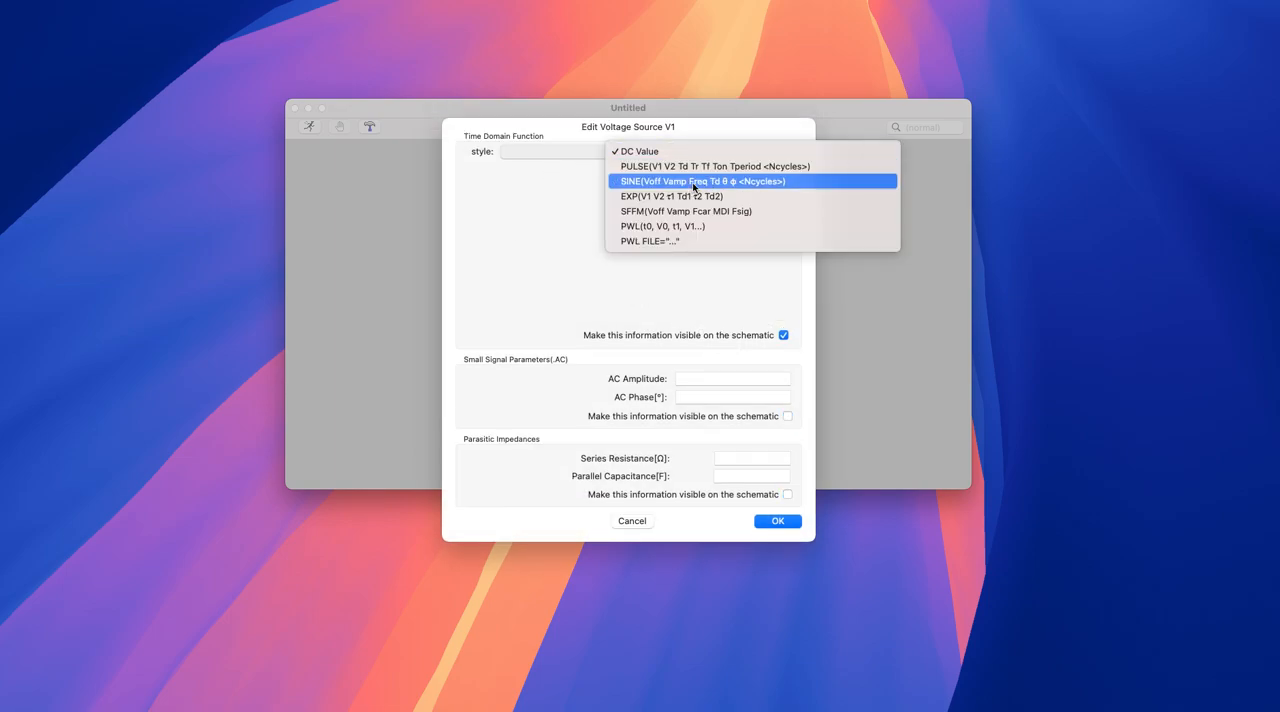
pyautogui.click(693, 185)
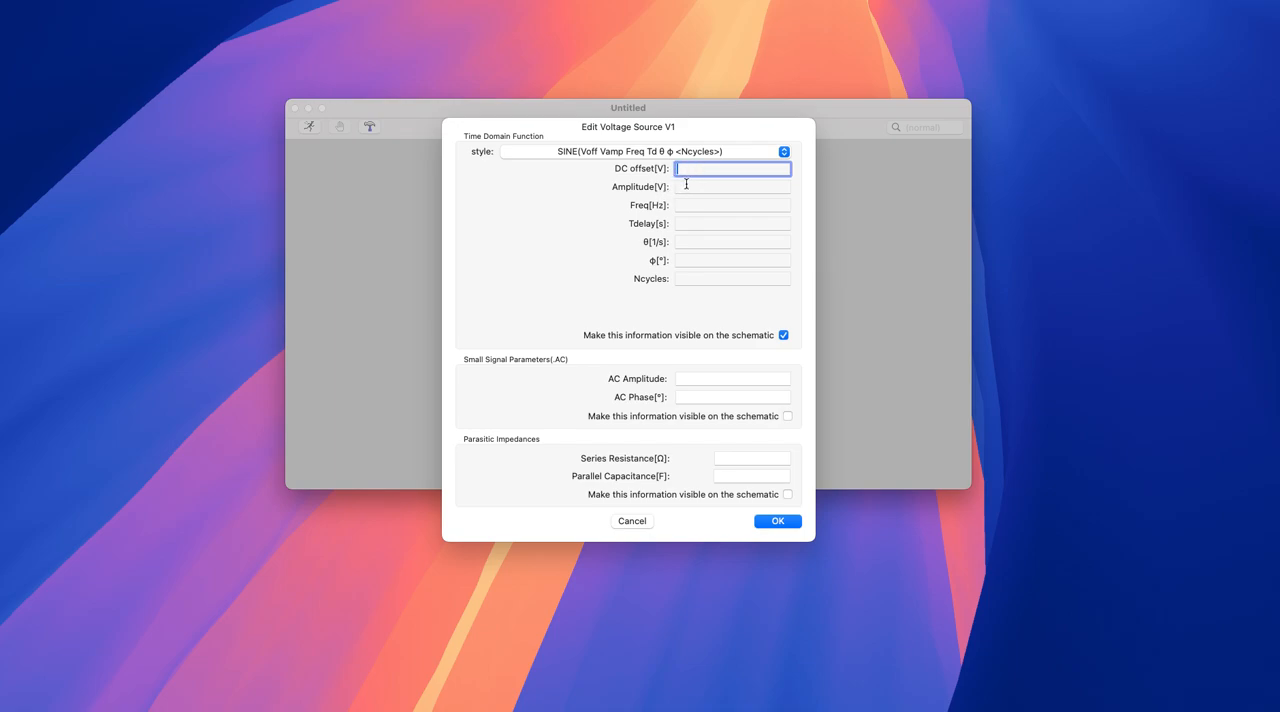
# - Set V1's sine amplitude to 10 V and its frequency to 1k Hz, and apply the settings
pyautogui.click(684, 186)
pyautogui.write('10')
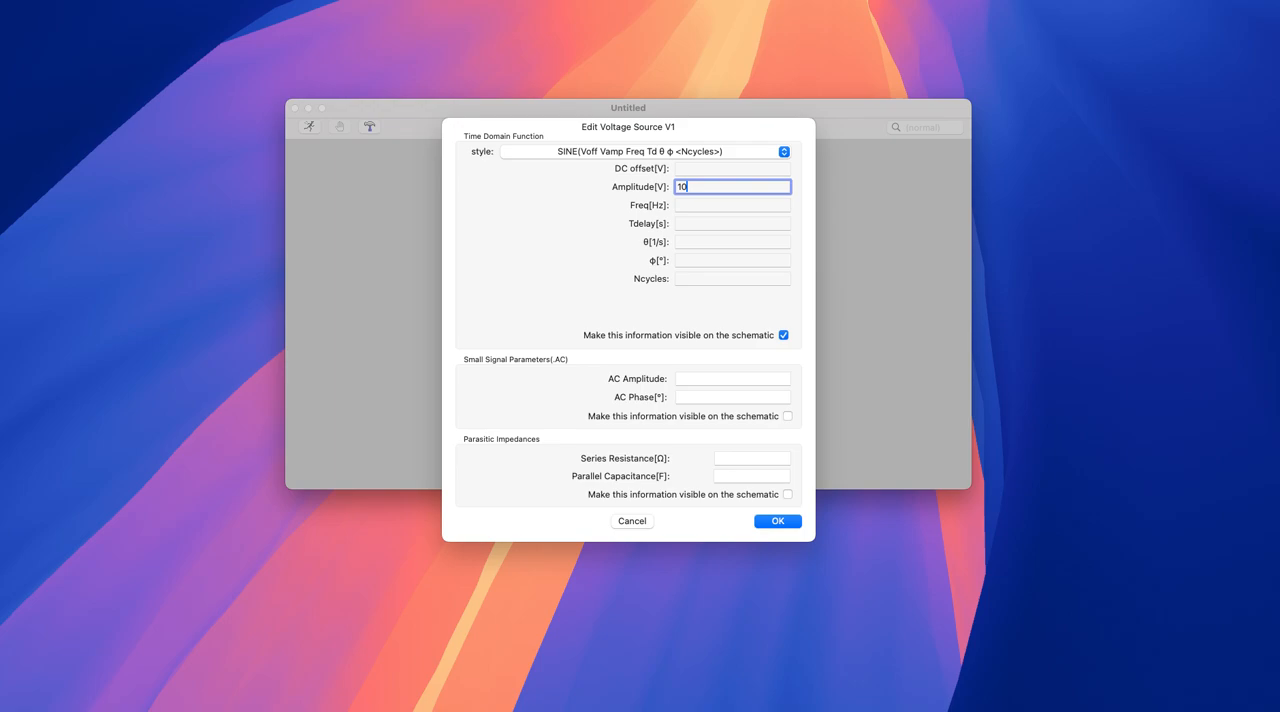
pyautogui.click(716, 203)
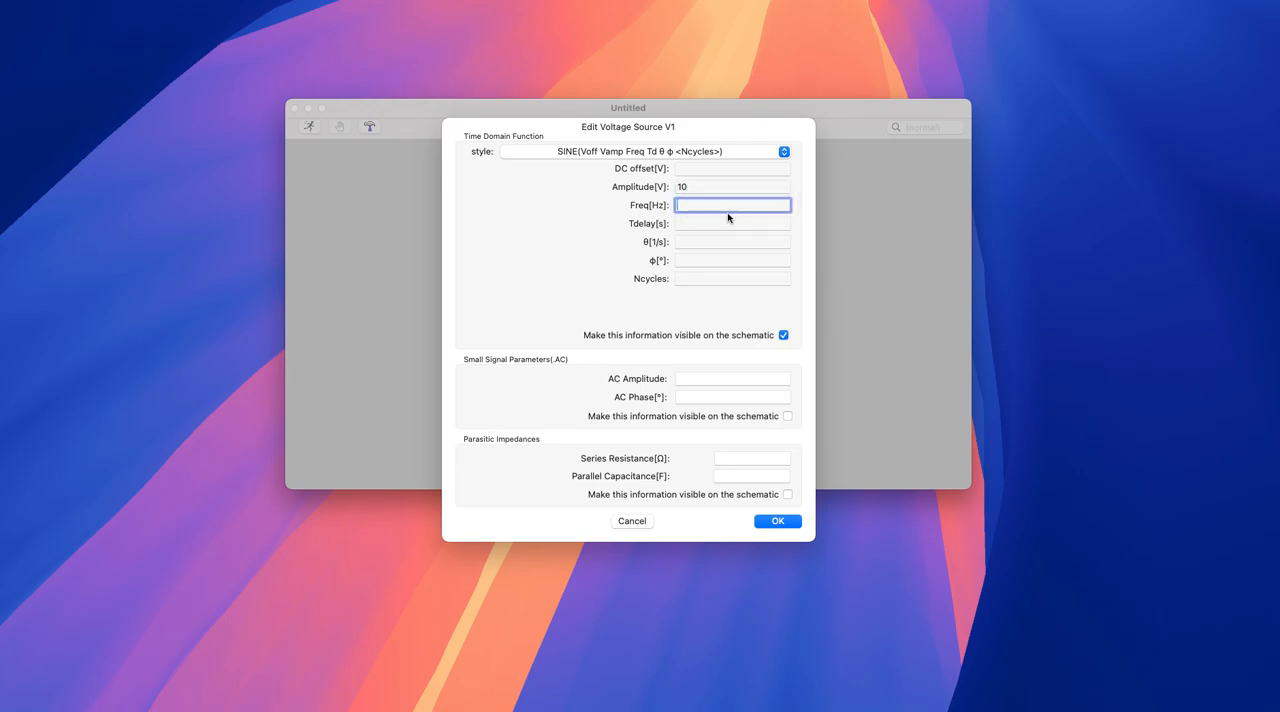
pyautogui.write('1k')
pyautogui.doubleClick(693, 205)
pyautogui.click(778, 521)
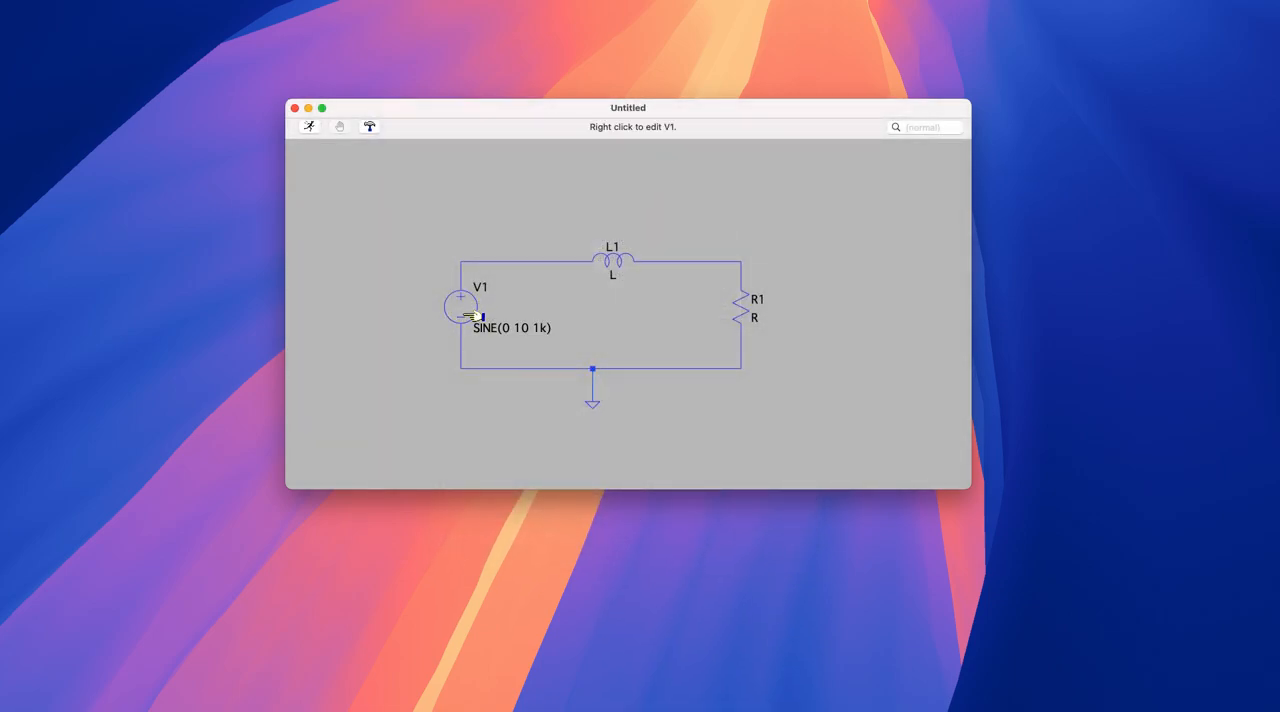
# - Set the inductance of inductor L1 to 100m
pyautogui.rightClick(622, 263)
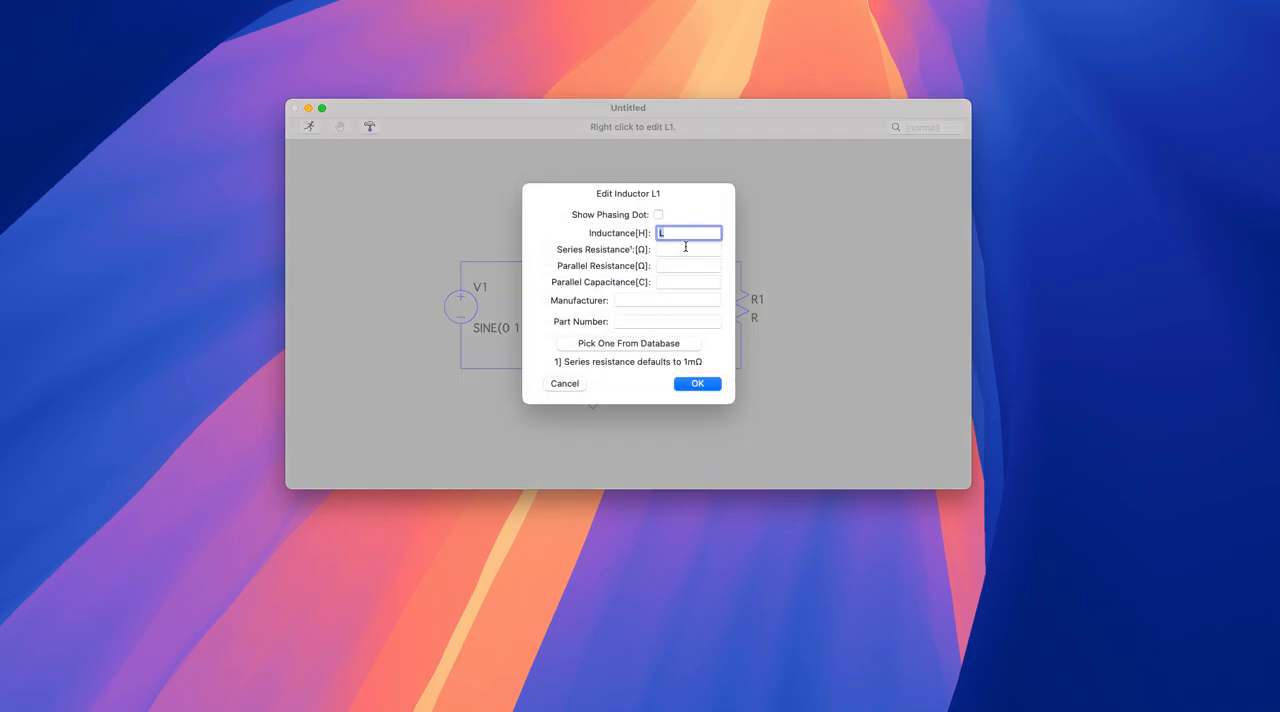
pyautogui.write('10m')
pyautogui.press('BackSpace')
pyautogui.write('0m')
pyautogui.press('Return')
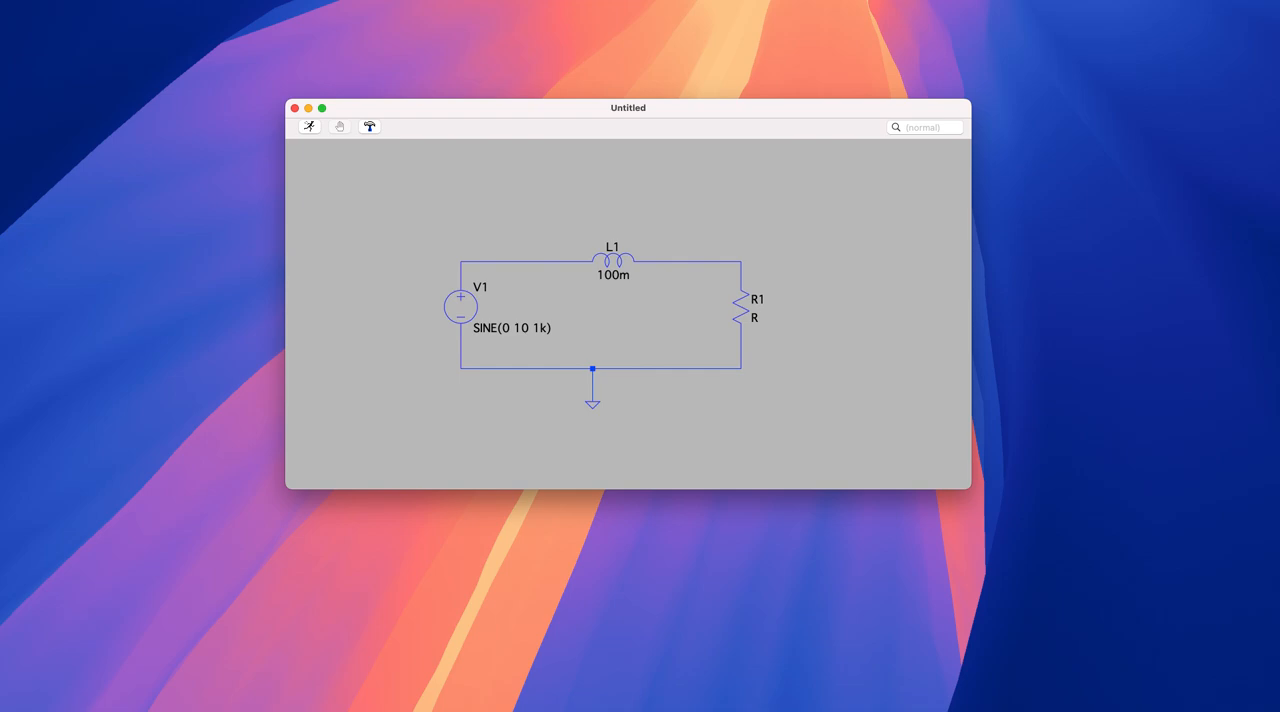
# - Set the resistance of resistor R1 to 100 Ω
pyautogui.rightClick(741, 307)
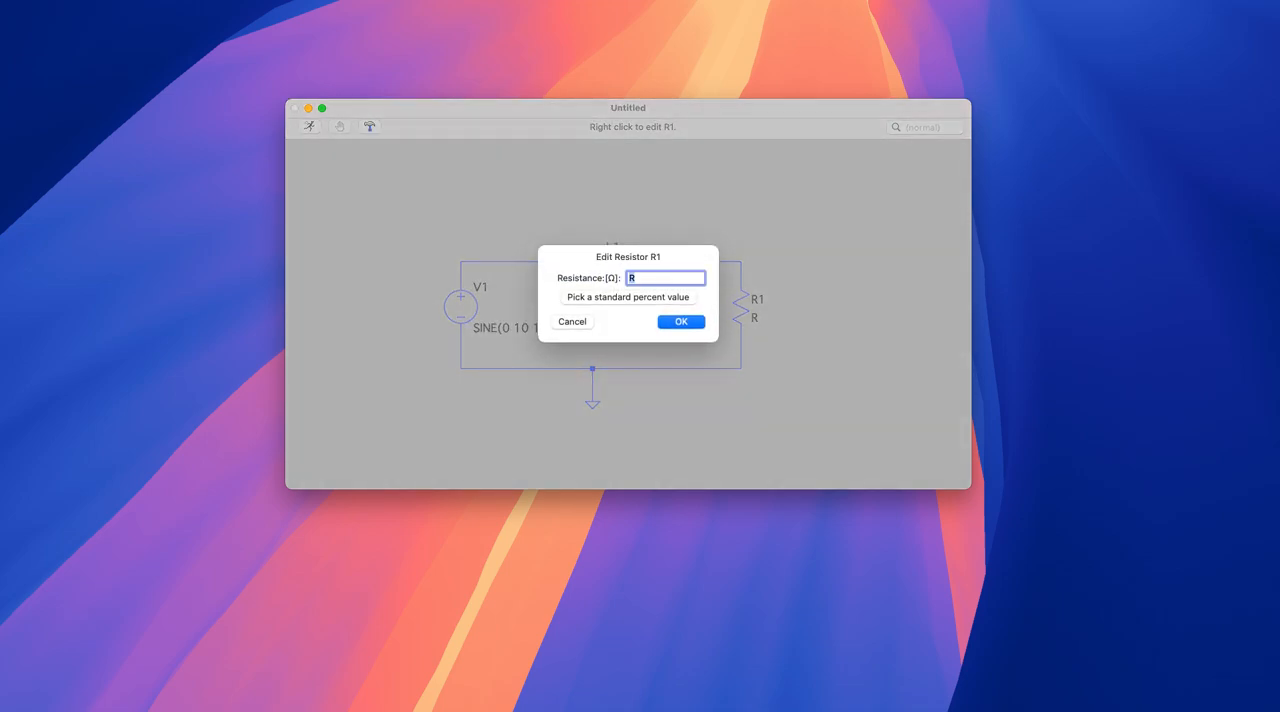
pyautogui.write('100')
pyautogui.click(699, 324)
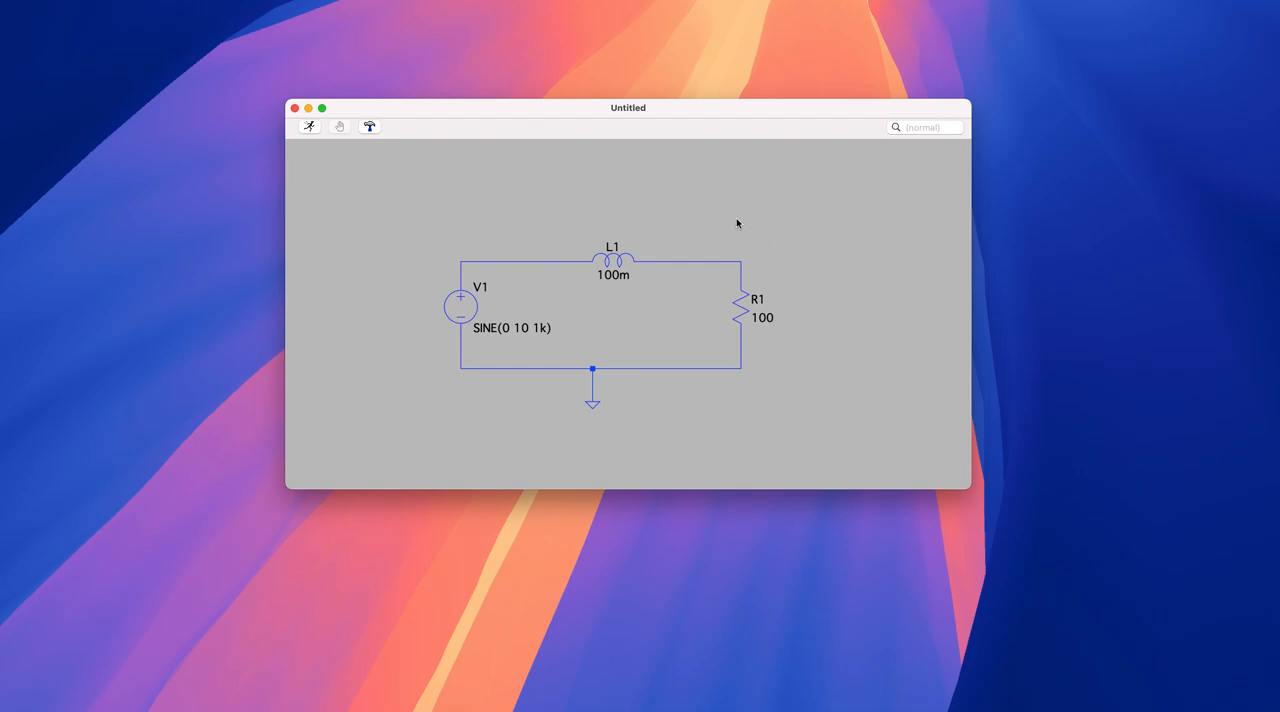
# - Add the SPICE directive ".tran 1u 0.01" and place it above the circuit near voltage source V1
pyautogui.rightClick(430, 213)
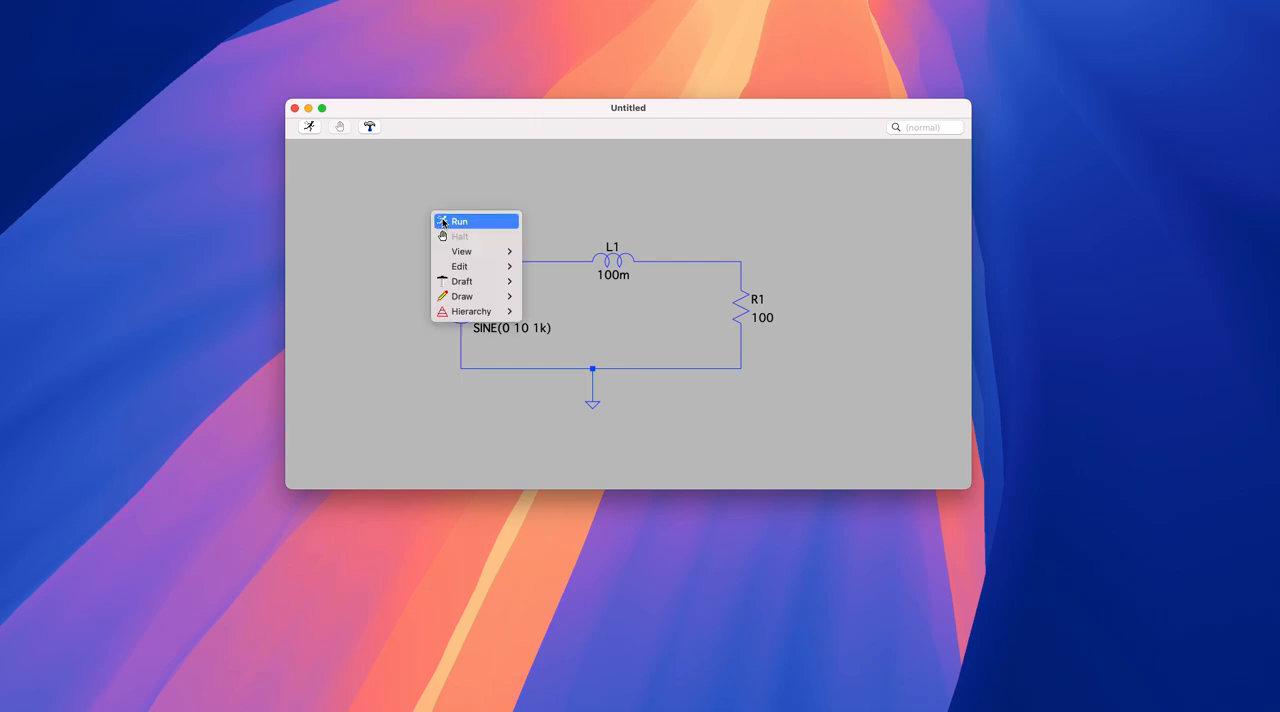
pyautogui.moveTo(478, 266)
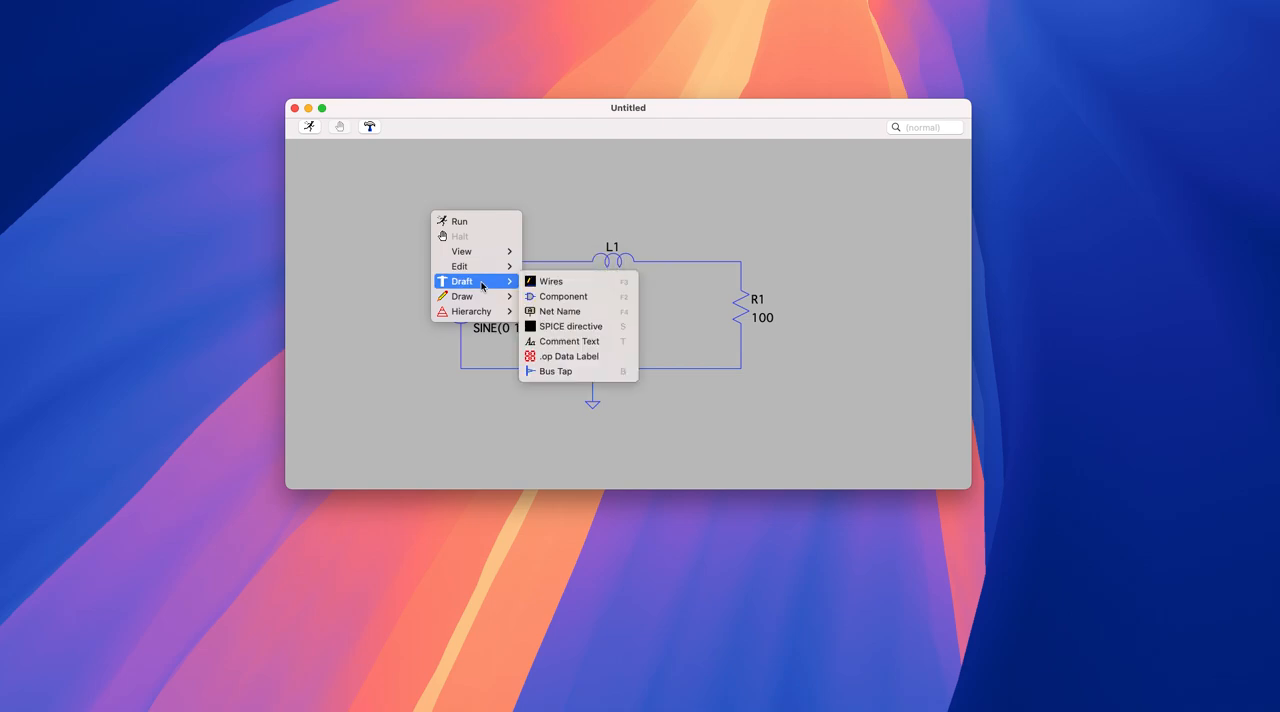
pyautogui.click(597, 335)
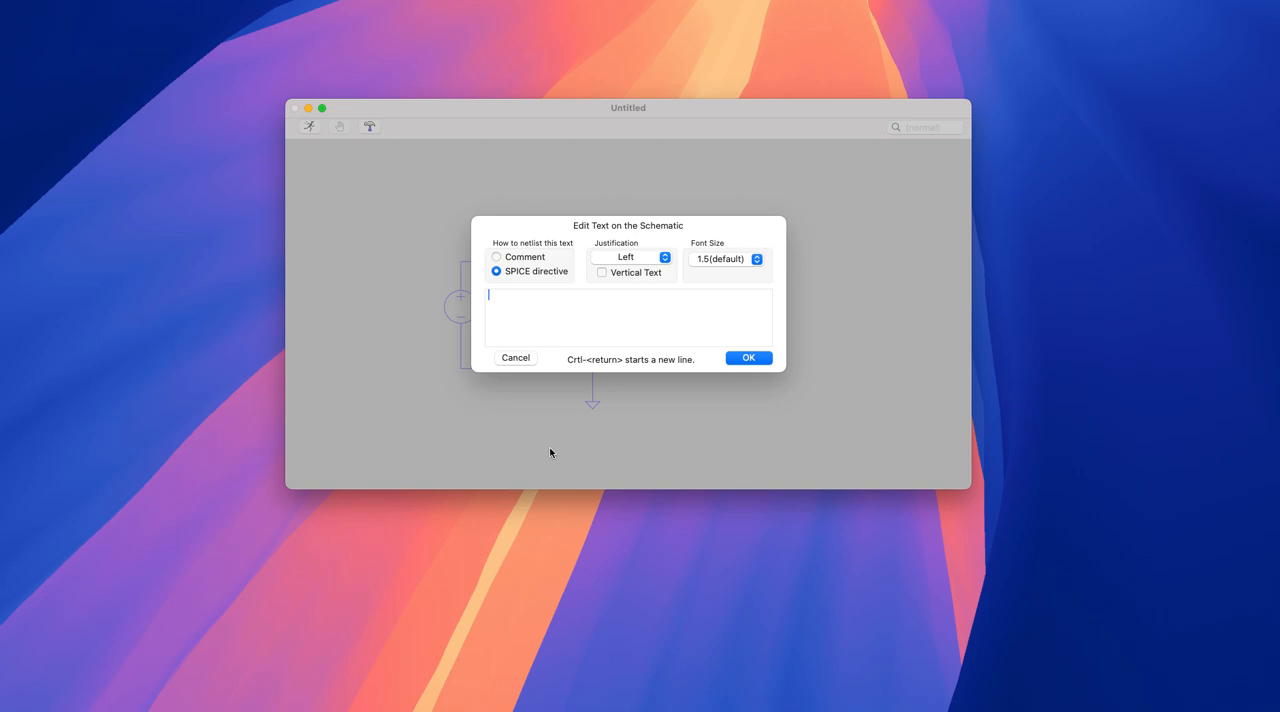
pyautogui.write('.tran')
pyautogui.write('1u 0.01')
pyautogui.click(511, 294)
pyautogui.write('1')
pyautogui.moveTo(542, 294); pyautogui.dragTo(513, 297)
pyautogui.click(565, 299)
pyautogui.click(749, 358)
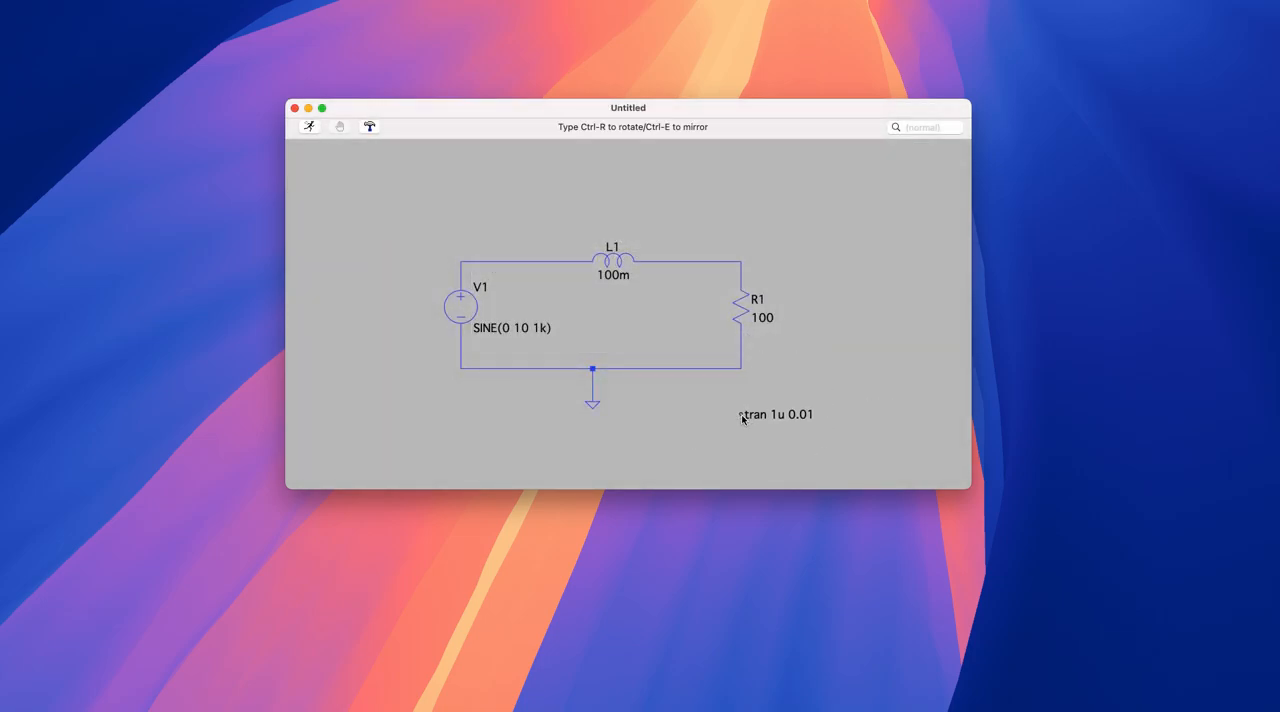
pyautogui.click(395, 196)
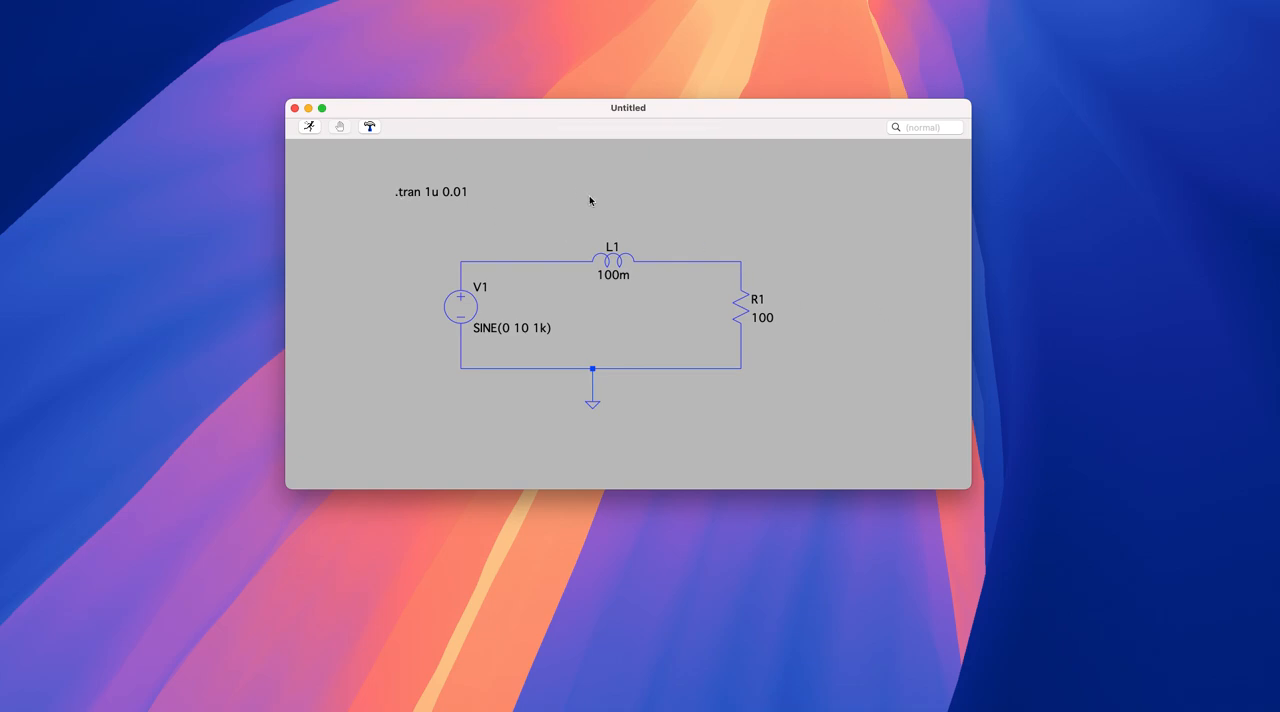
# - Run the transient simulation and plot the resistor current I(R1)
pyautogui.click(310, 128)
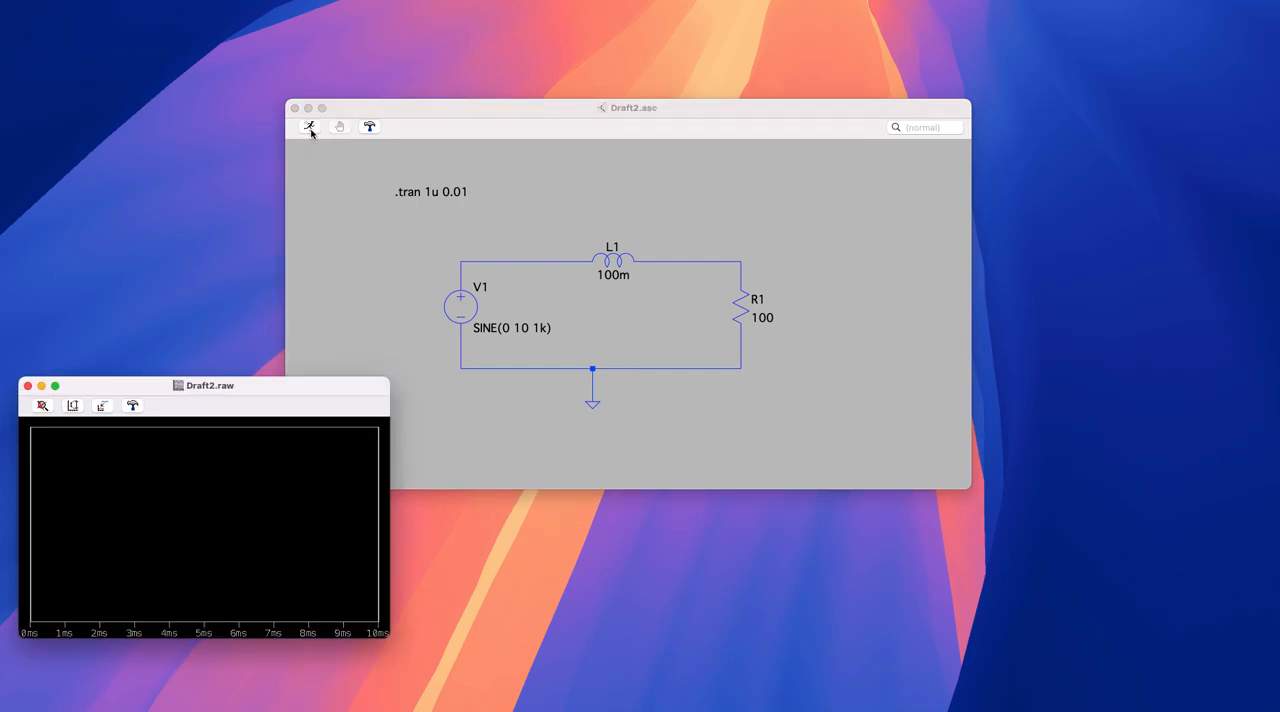
pyautogui.moveTo(263, 391); pyautogui.dragTo(354, 379)
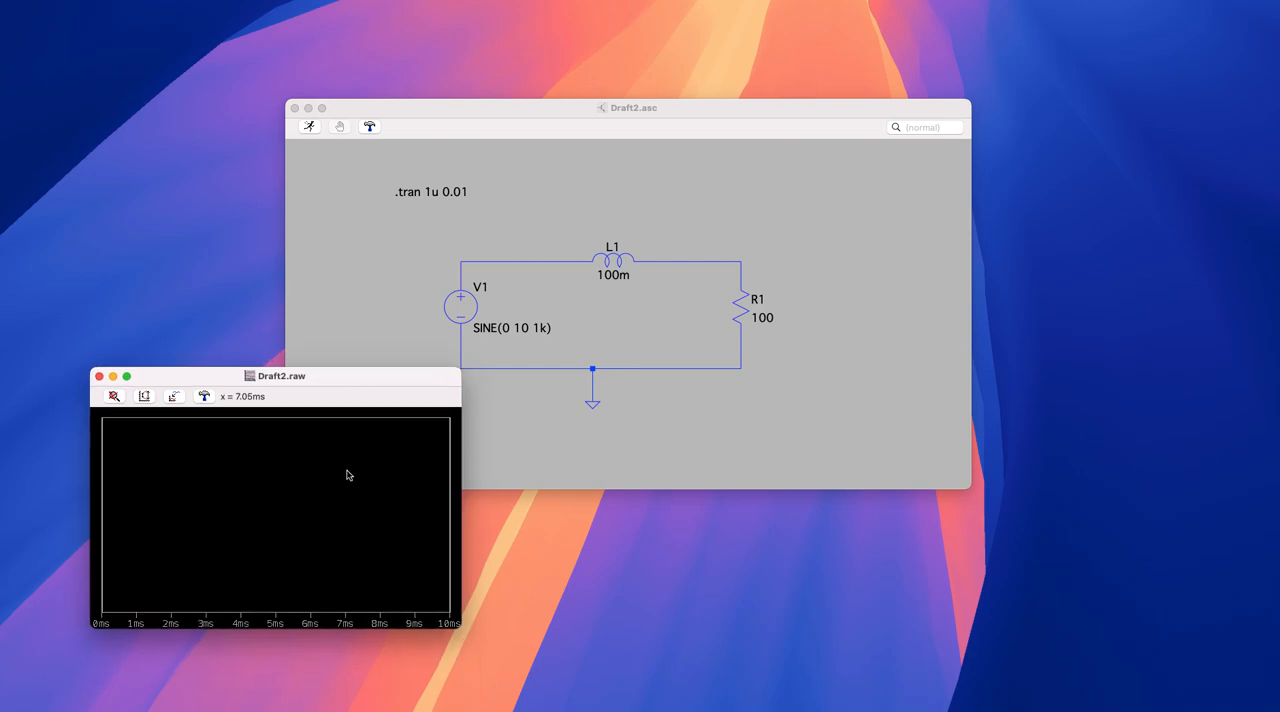
pyautogui.rightClick(312, 490)
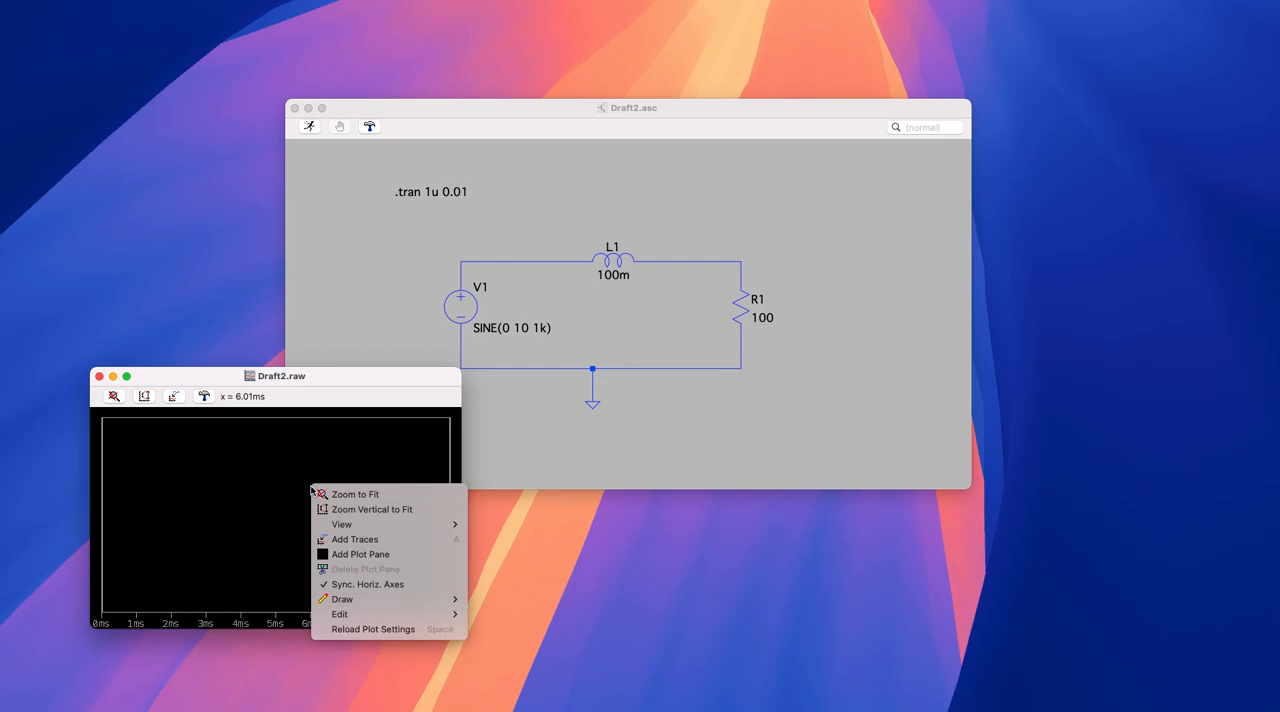
pyautogui.click(367, 541)
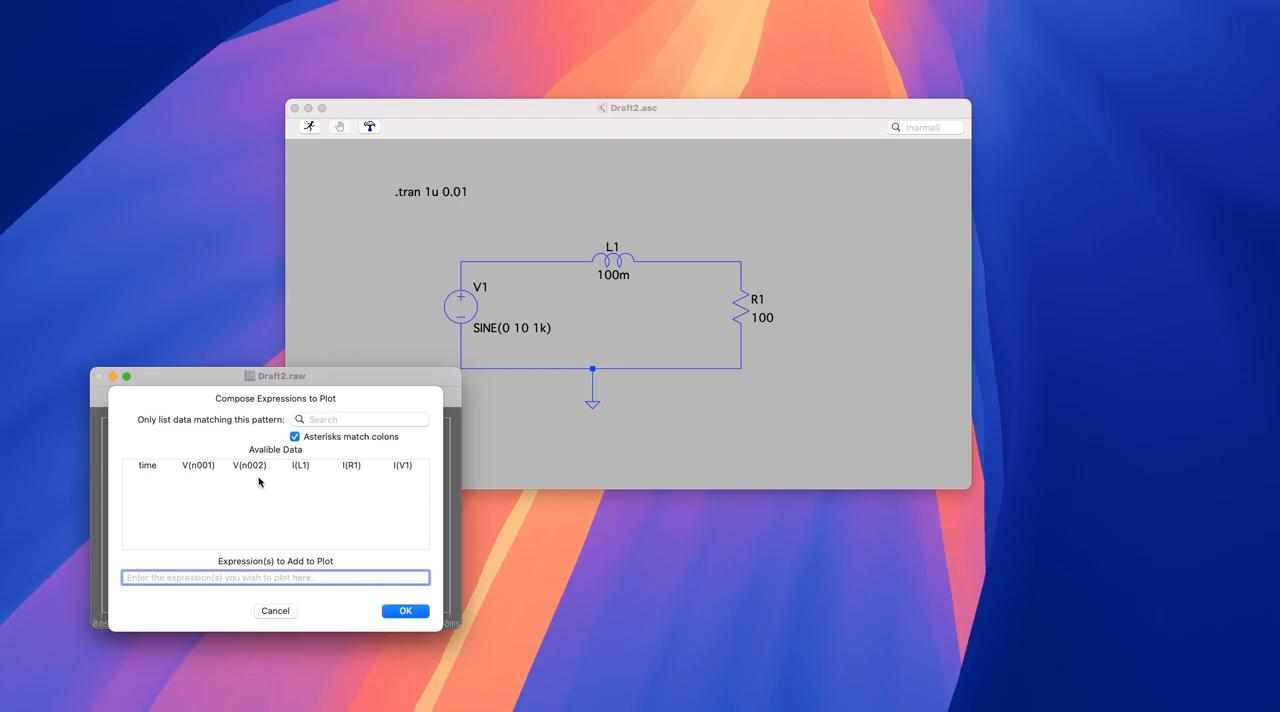
pyautogui.click(358, 468)
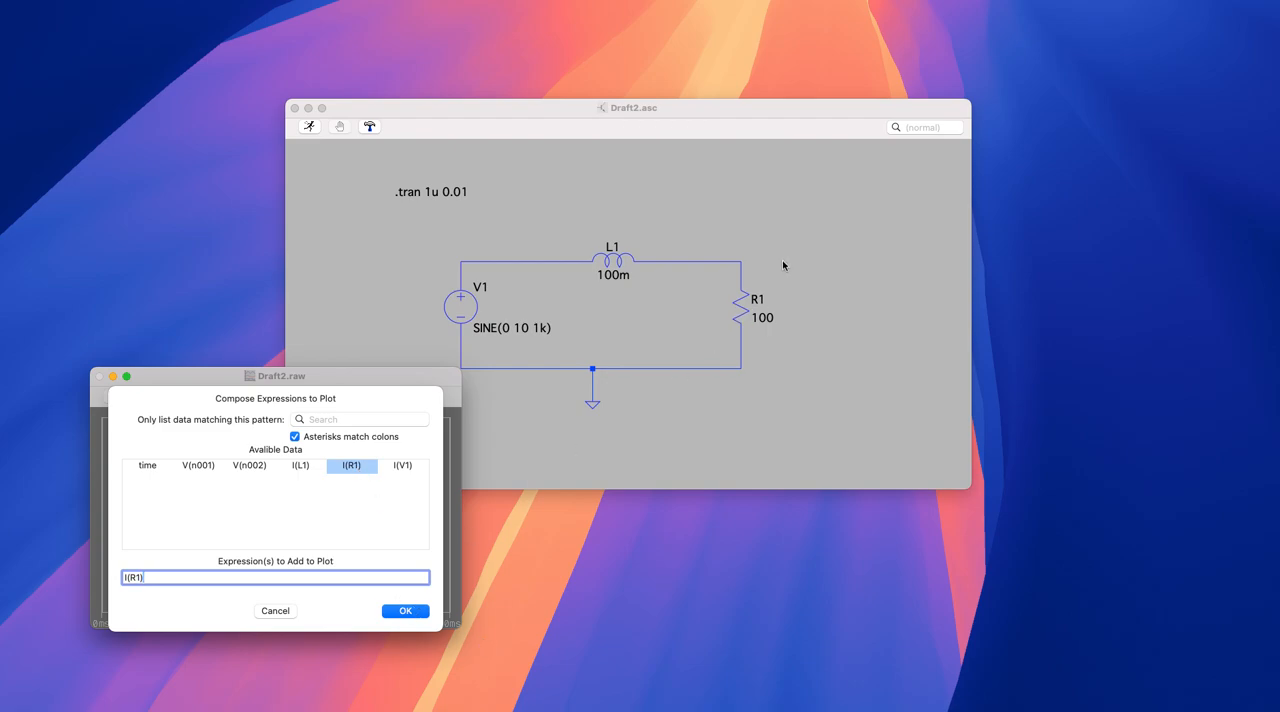
pyautogui.click(406, 614)
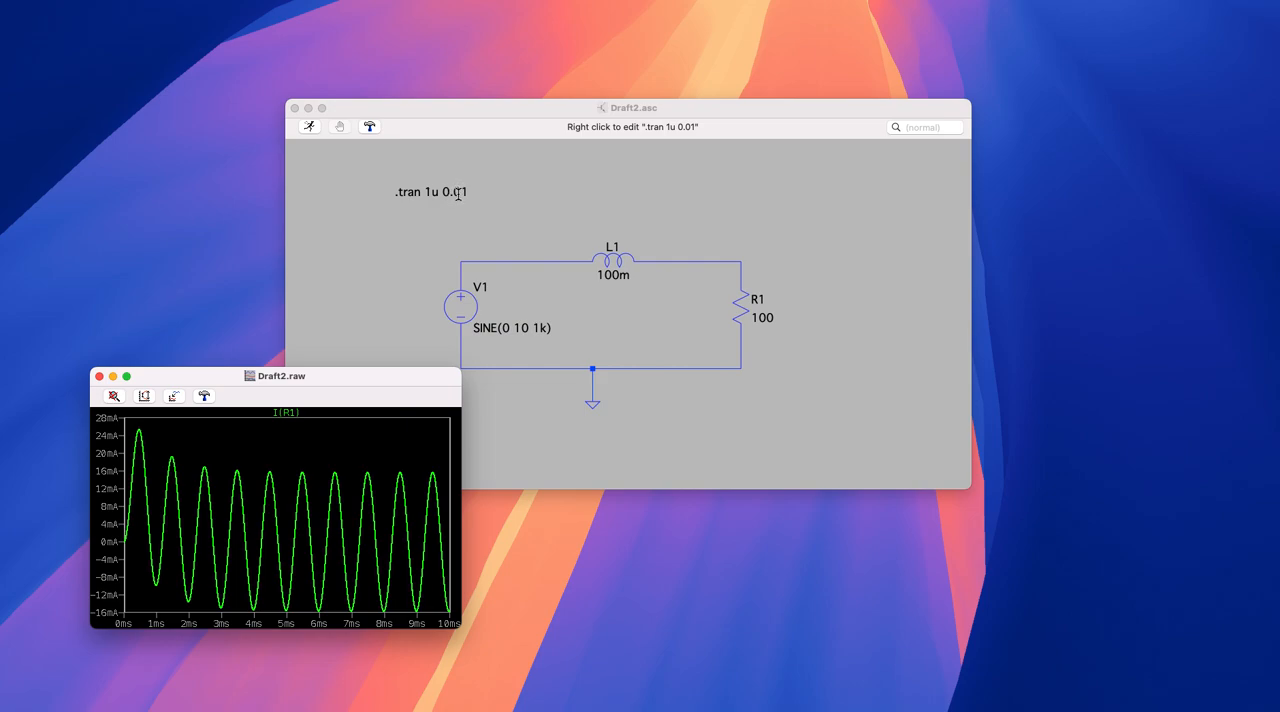
# - Close the waveform plot and change the SPICE directive to ".tran 1u 0.01 0.004"
pyautogui.moveTo(379, 372); pyautogui.dragTo(382, 300)
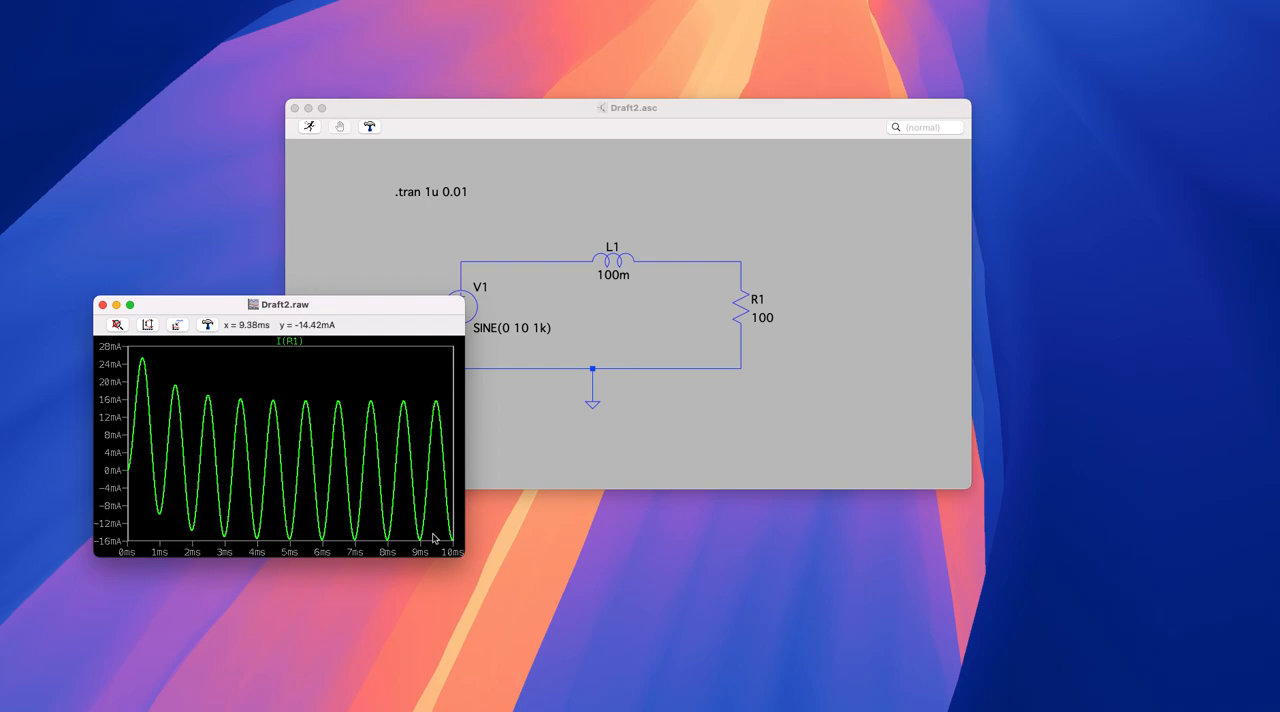
pyautogui.click(102, 305)
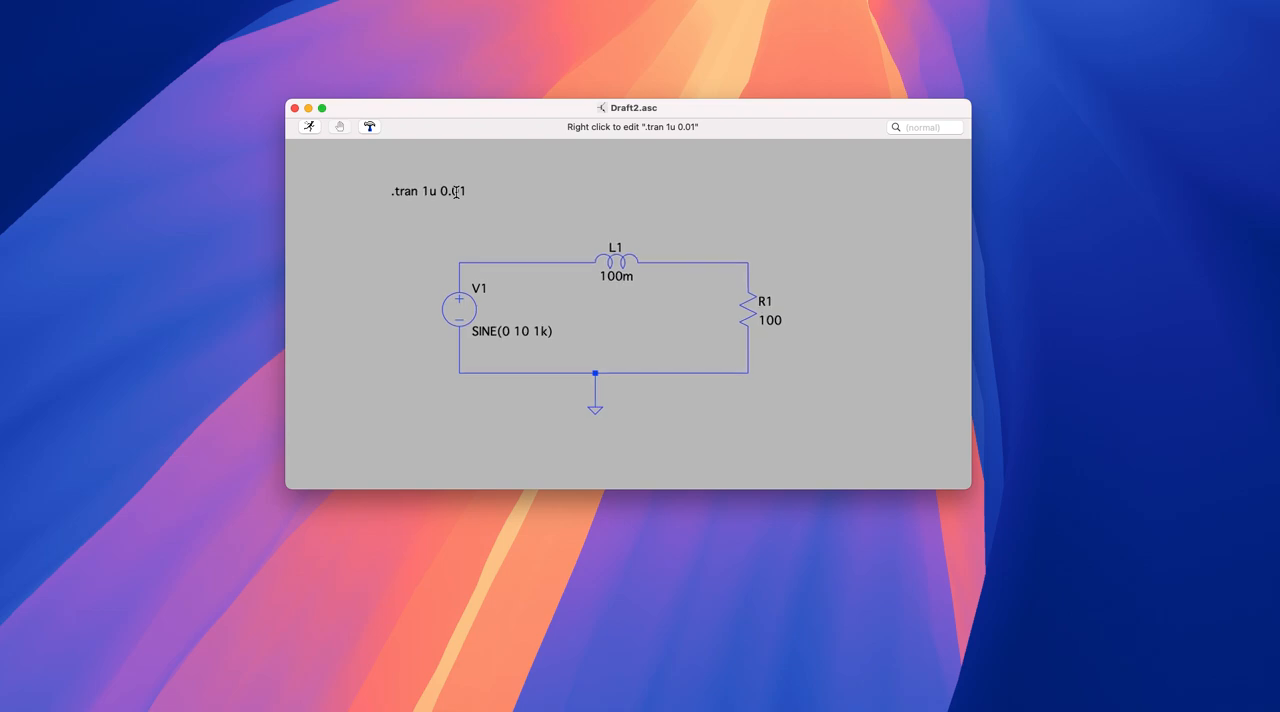
pyautogui.rightClick(415, 191)
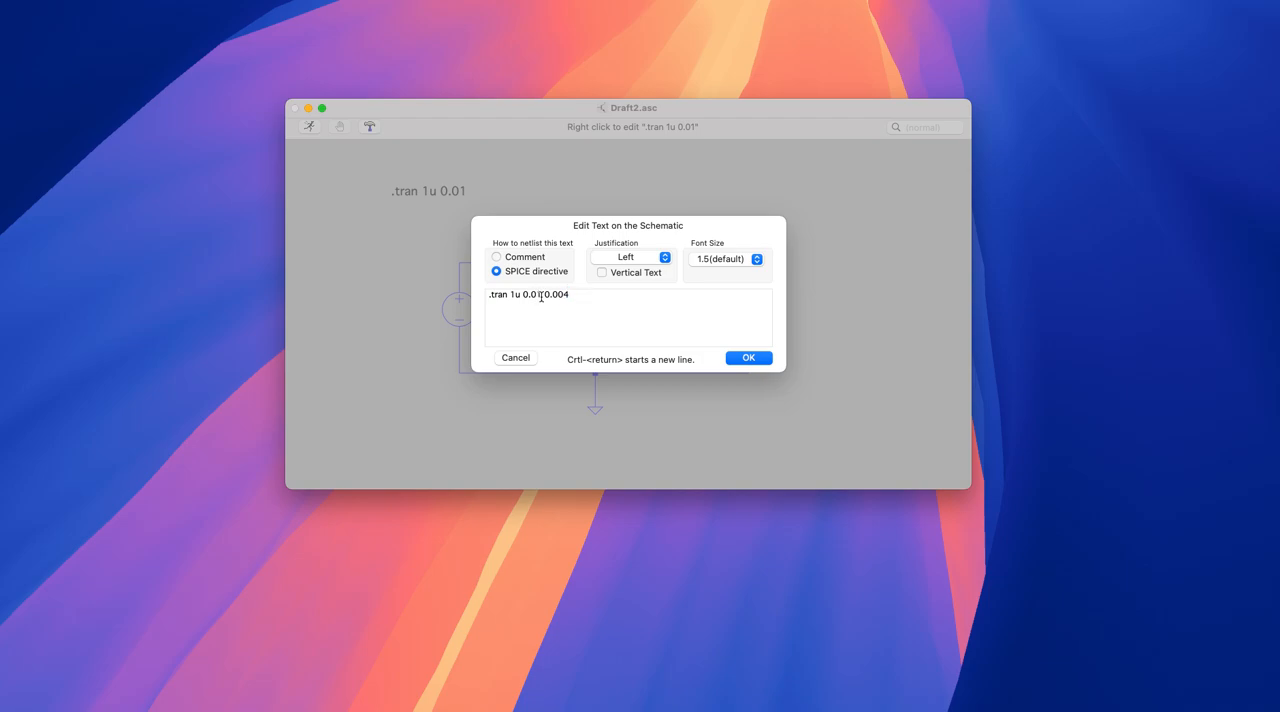
pyautogui.click(748, 358)
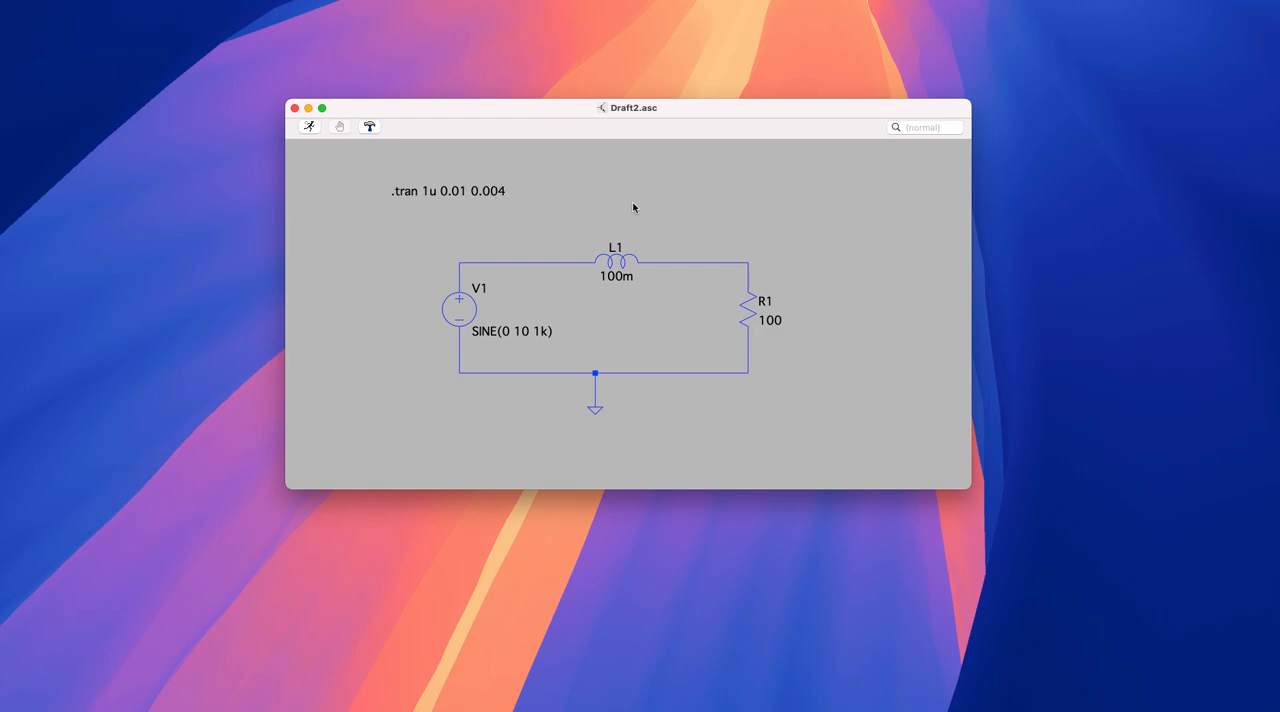
# - Label the net between voltage source V1 and inductor L1 as S
pyautogui.rightClick(461, 267)
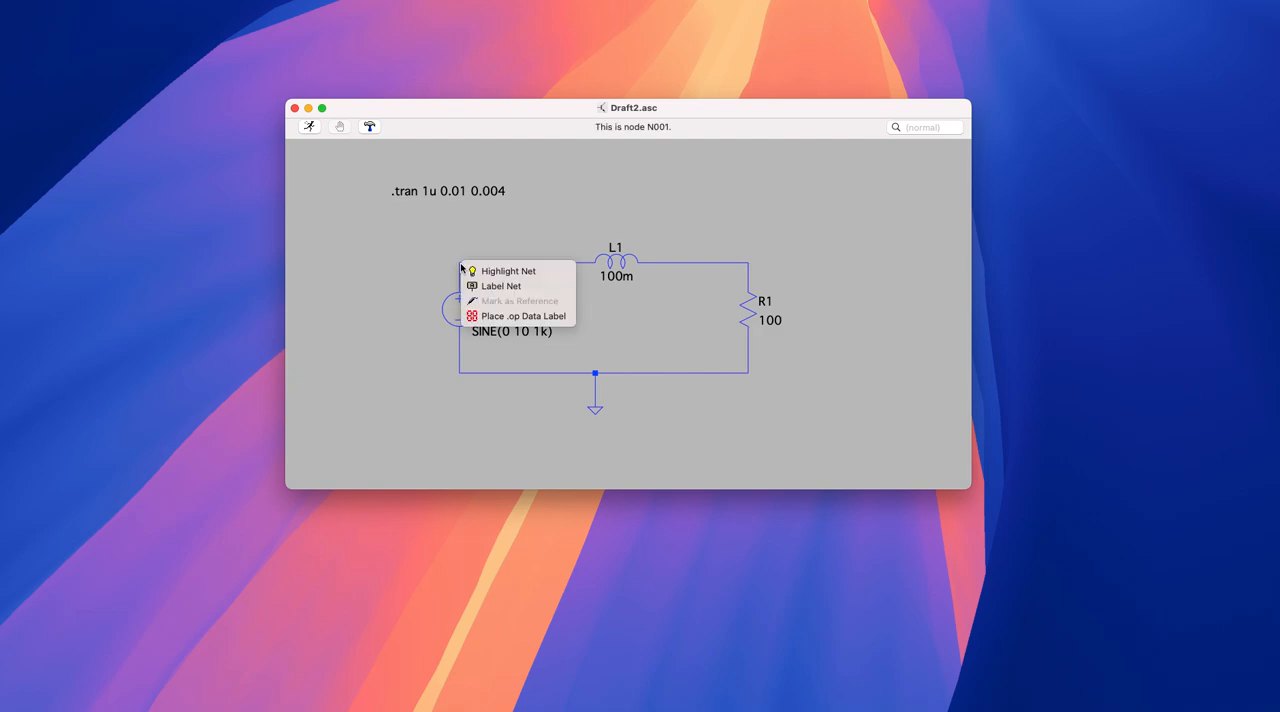
pyautogui.click(507, 289)
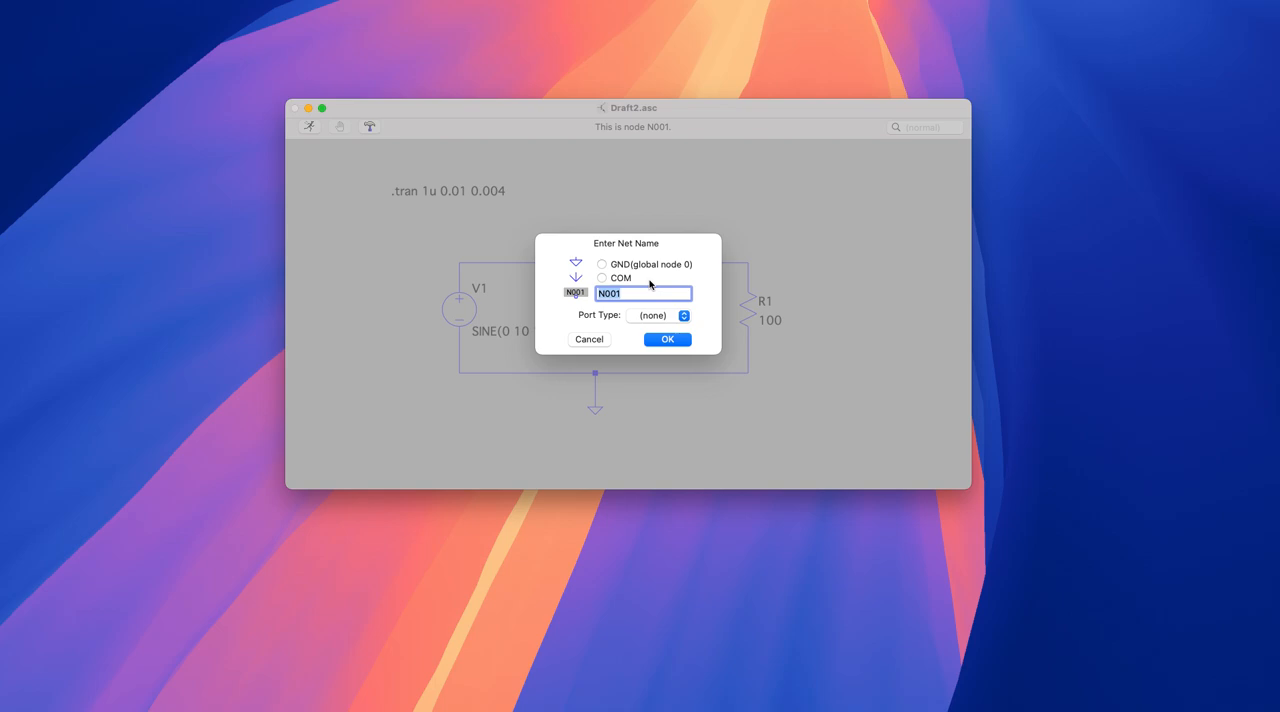
pyautogui.write('S')
pyautogui.click(674, 339)
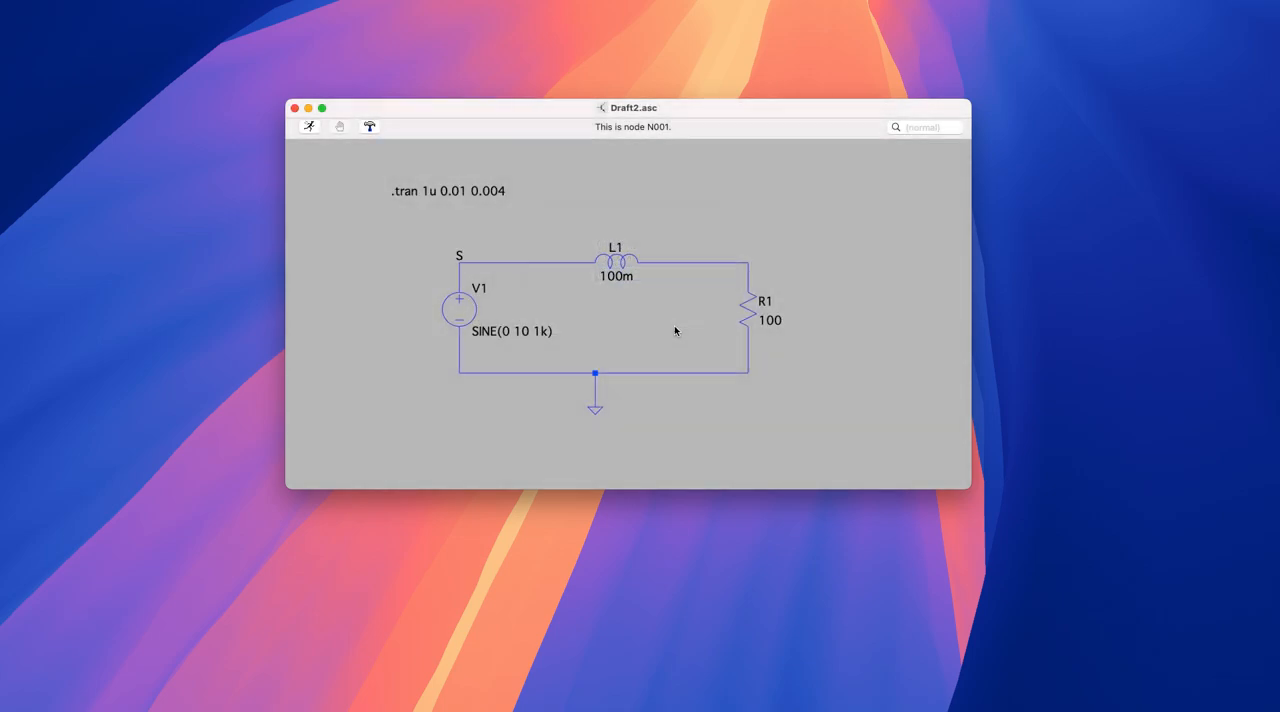
# - Label the net between inductor L1 and resistor R1 as L
pyautogui.rightClick(748, 268)
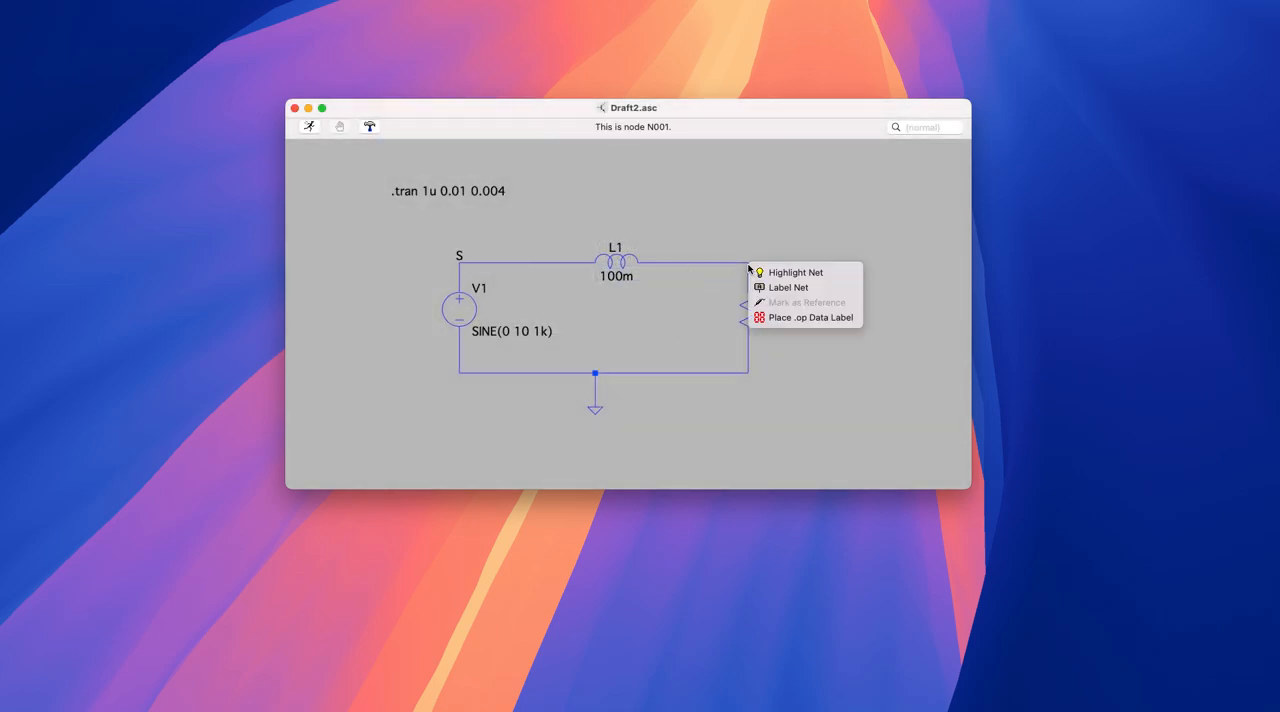
pyautogui.click(786, 286)
pyautogui.press('BackSpace')
pyautogui.press('BackSpace')
pyautogui.press('BackSpace')
pyautogui.press('BackSpace')
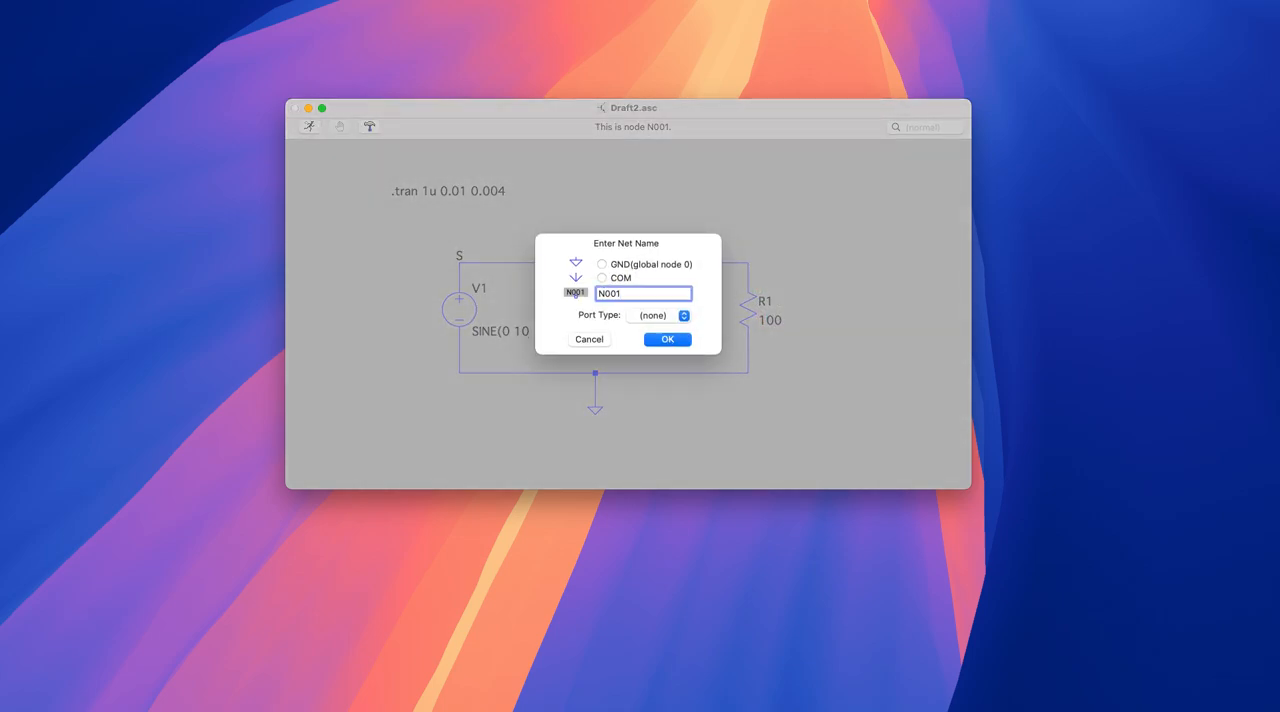
pyautogui.click(677, 340)
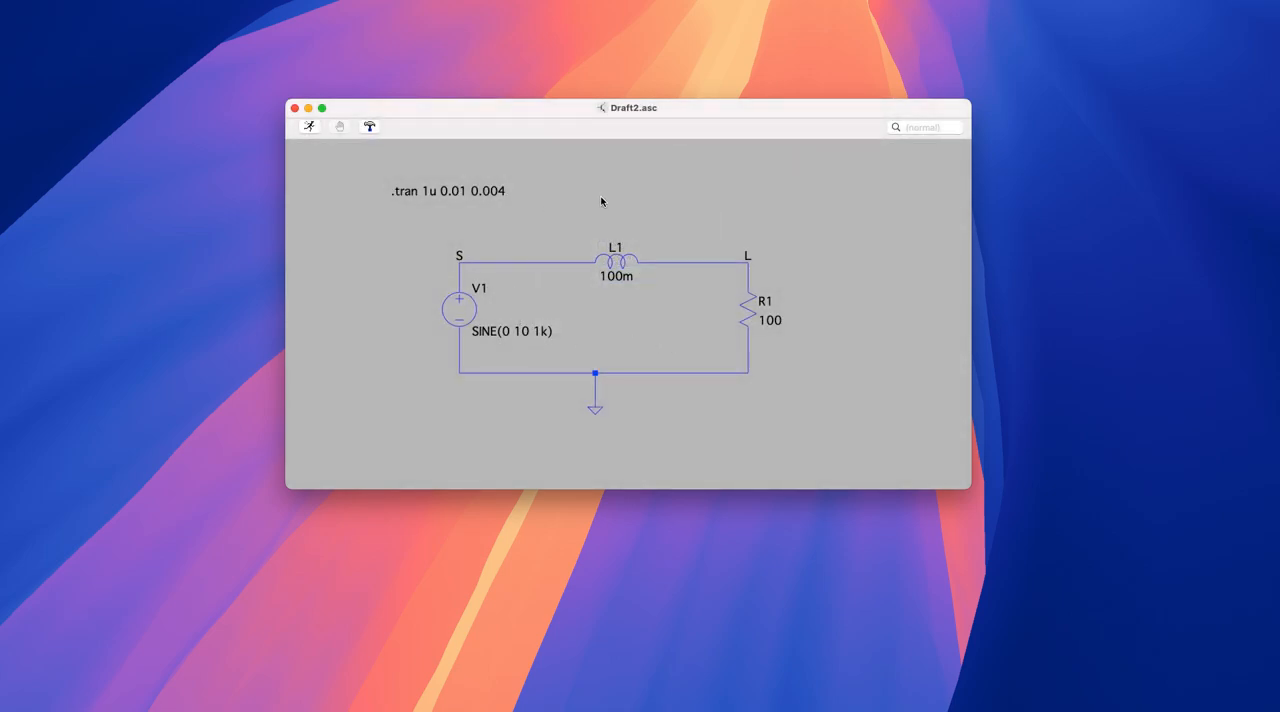
# - Run the simulation with the labelled nets and plot the voltage V(l)
pyautogui.click(312, 131)
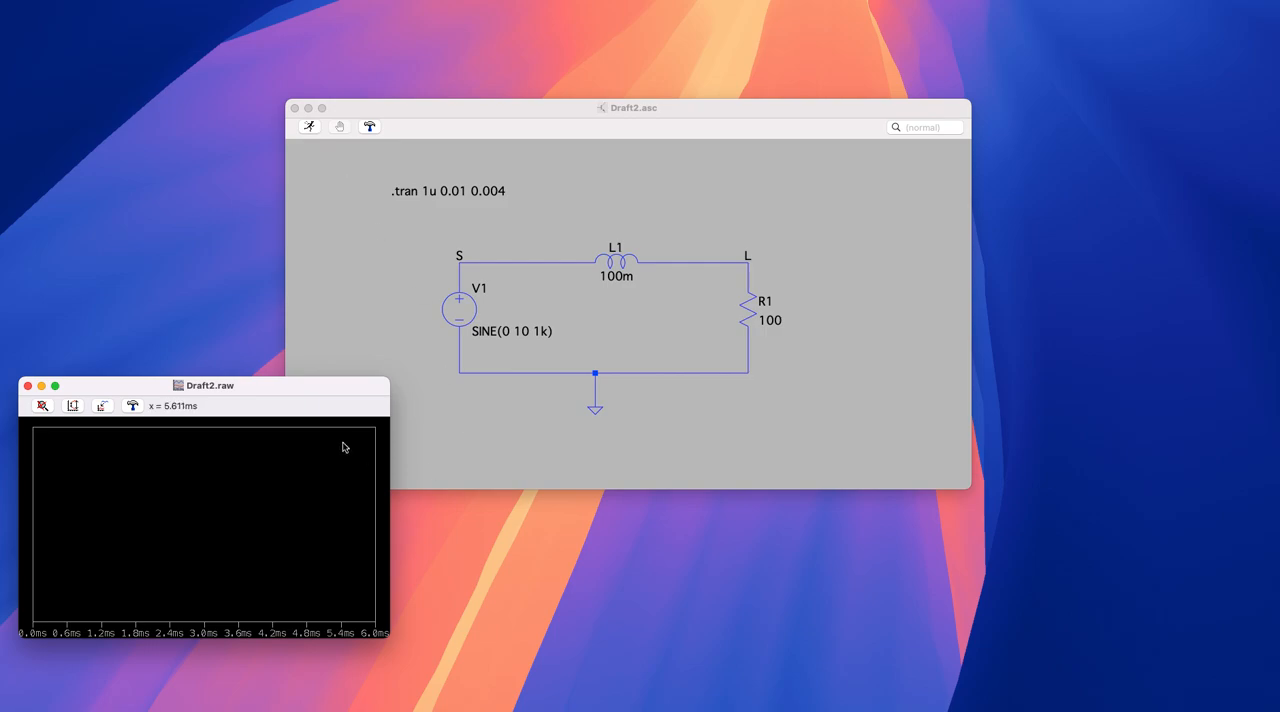
pyautogui.moveTo(297, 381); pyautogui.dragTo(398, 397)
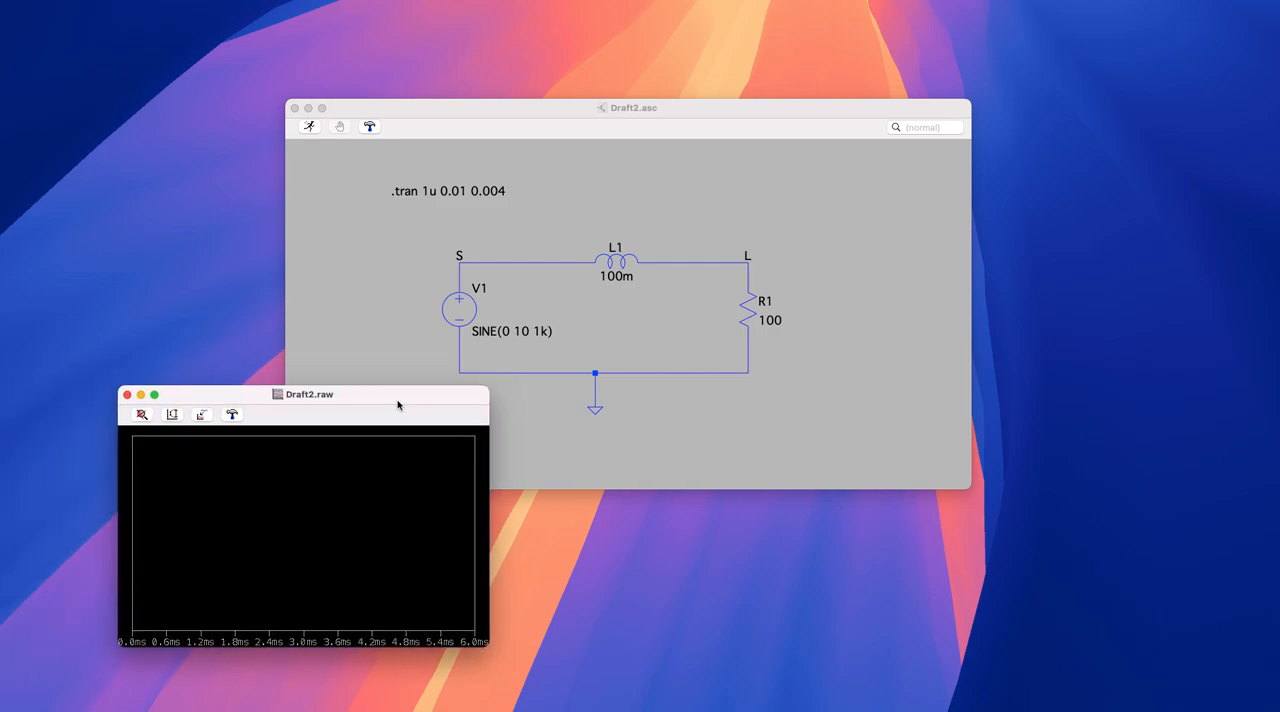
pyautogui.rightClick(357, 499)
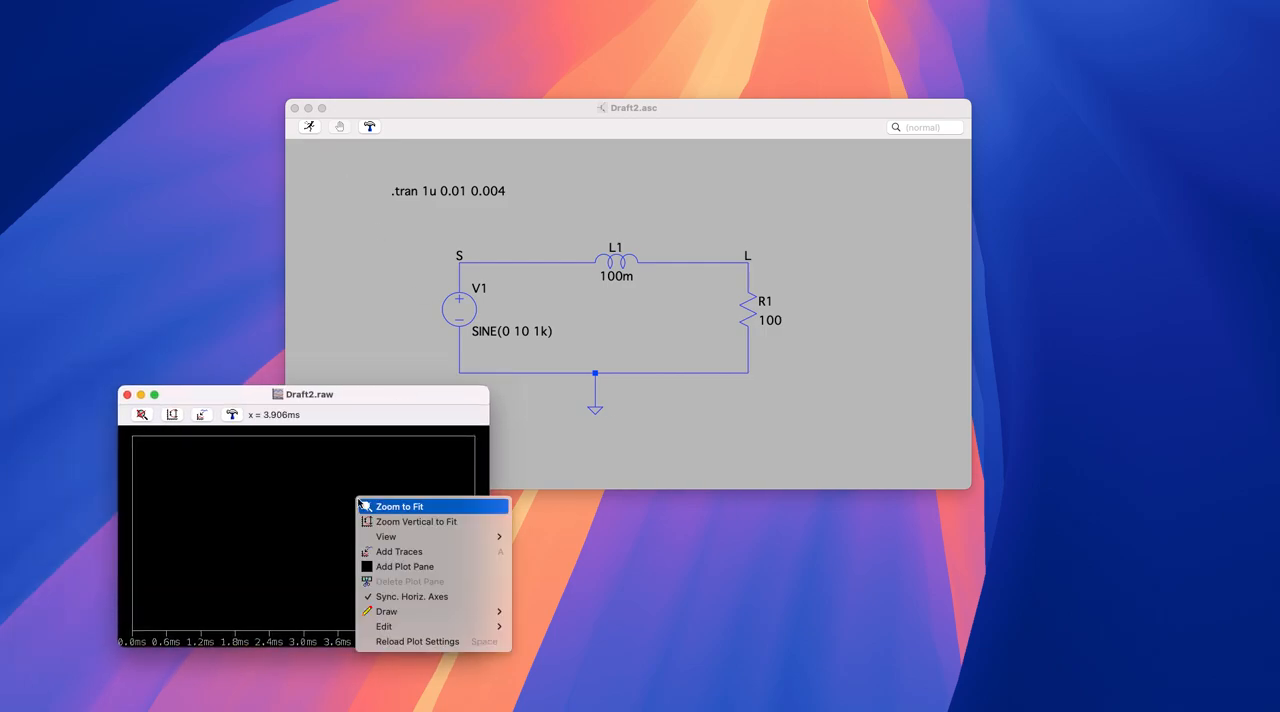
pyautogui.click(455, 556)
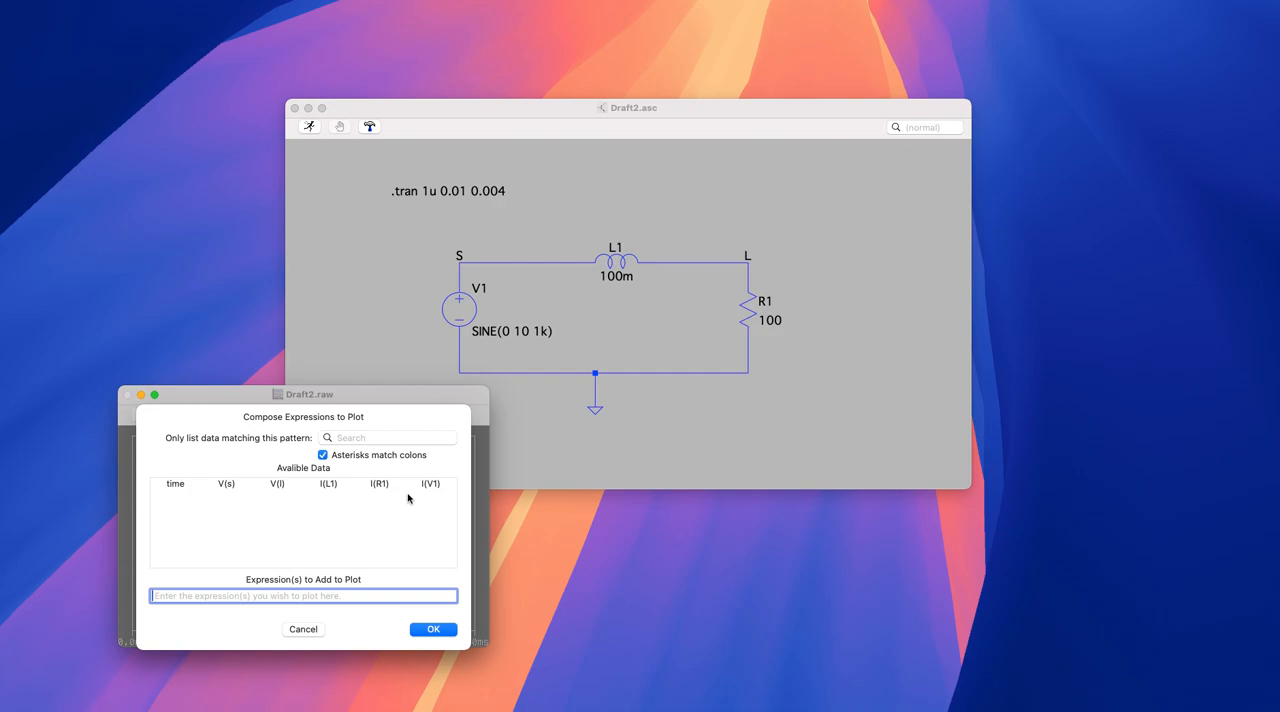
pyautogui.click(281, 487)
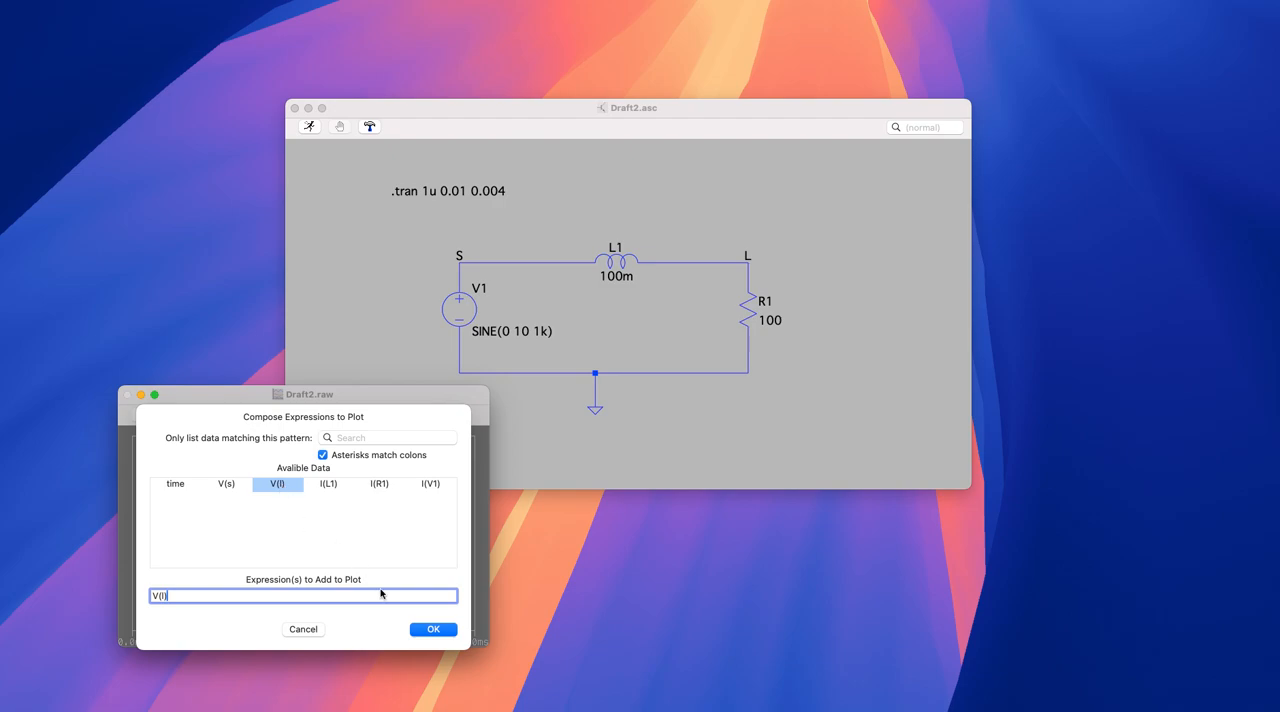
pyautogui.click(433, 632)
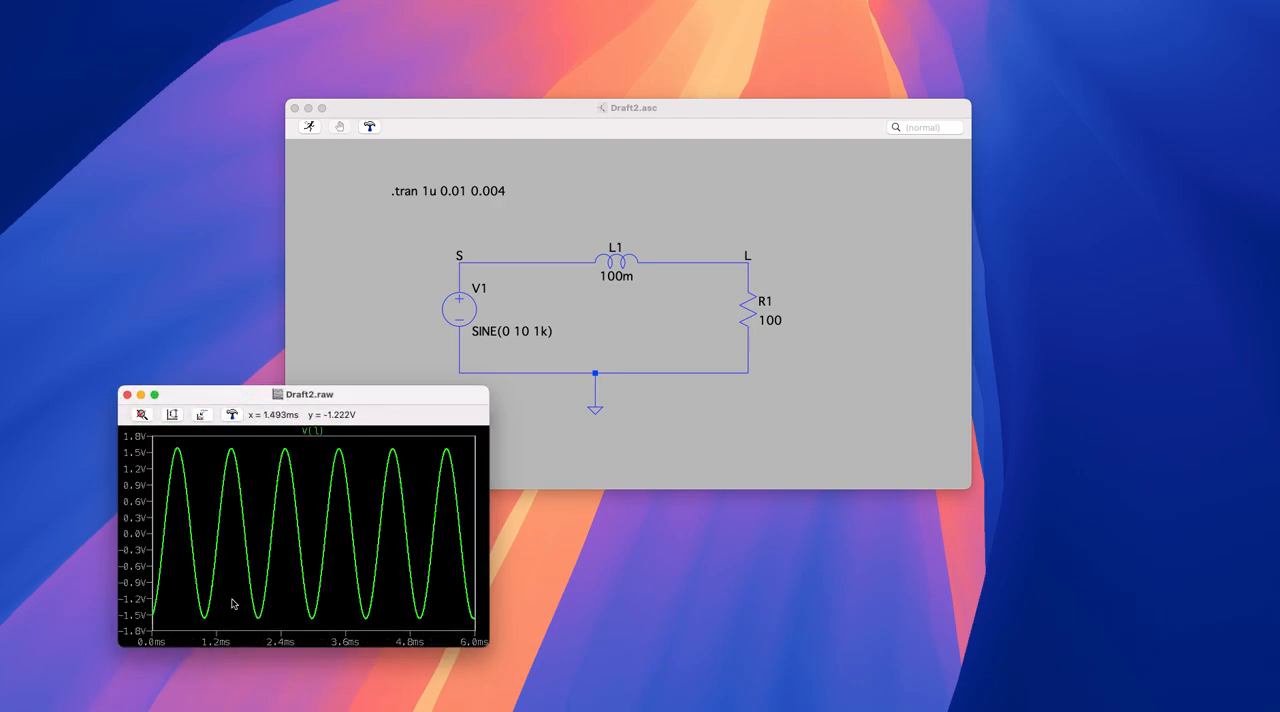
# - Add a second plot pane to the waveform plot and plot the resistor current I(R1) in it
pyautogui.rightClick(311, 499)
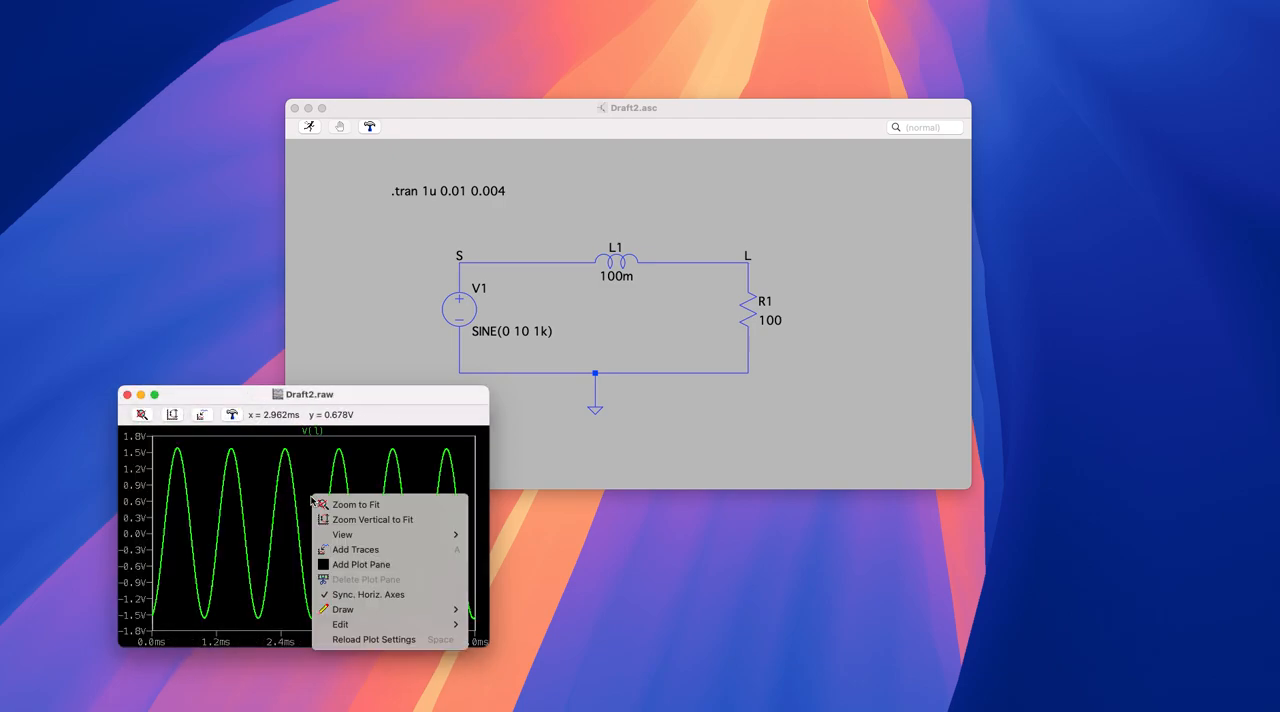
pyautogui.click(361, 567)
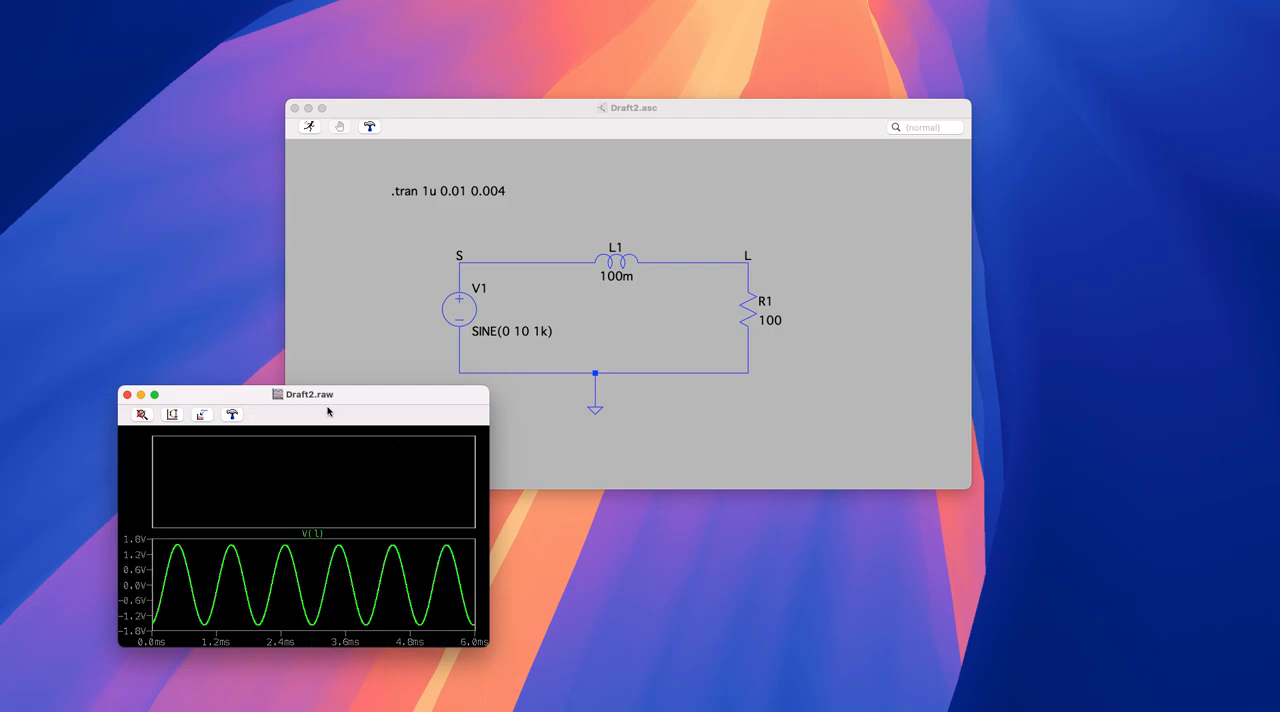
pyautogui.moveTo(334, 398); pyautogui.dragTo(279, 280)
pyautogui.rightClick(286, 369)
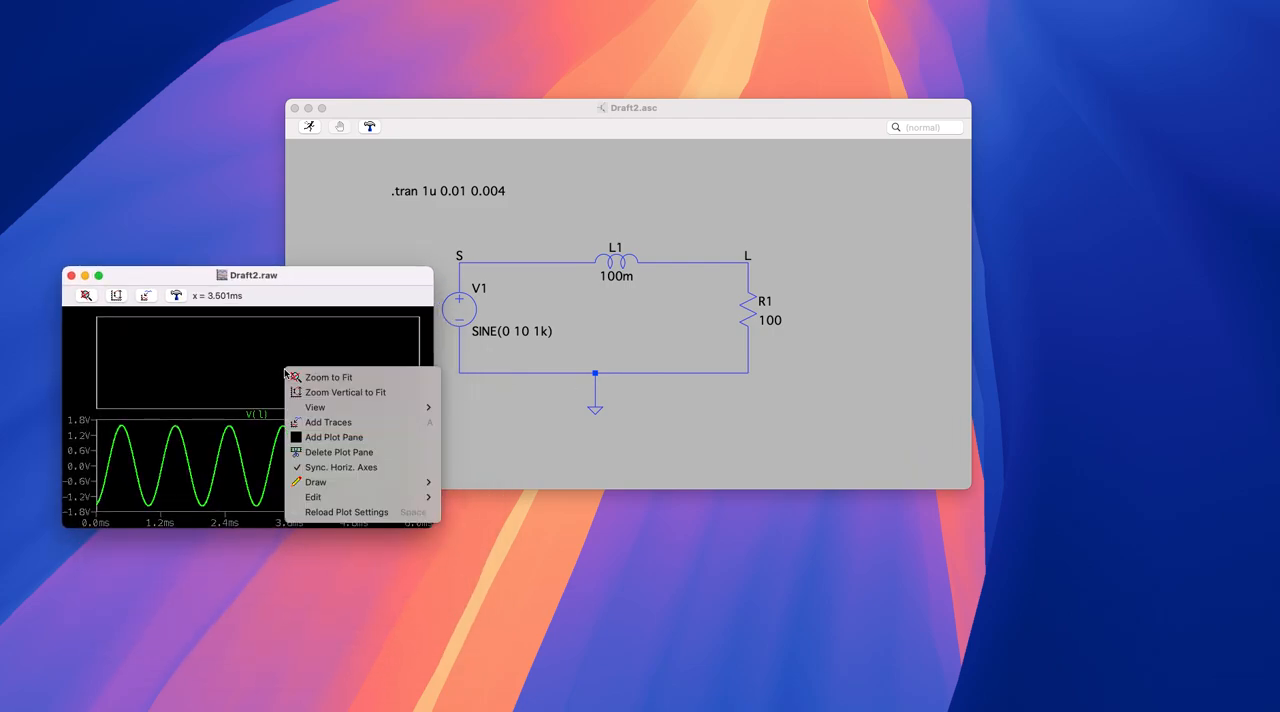
pyautogui.moveTo(338, 409)
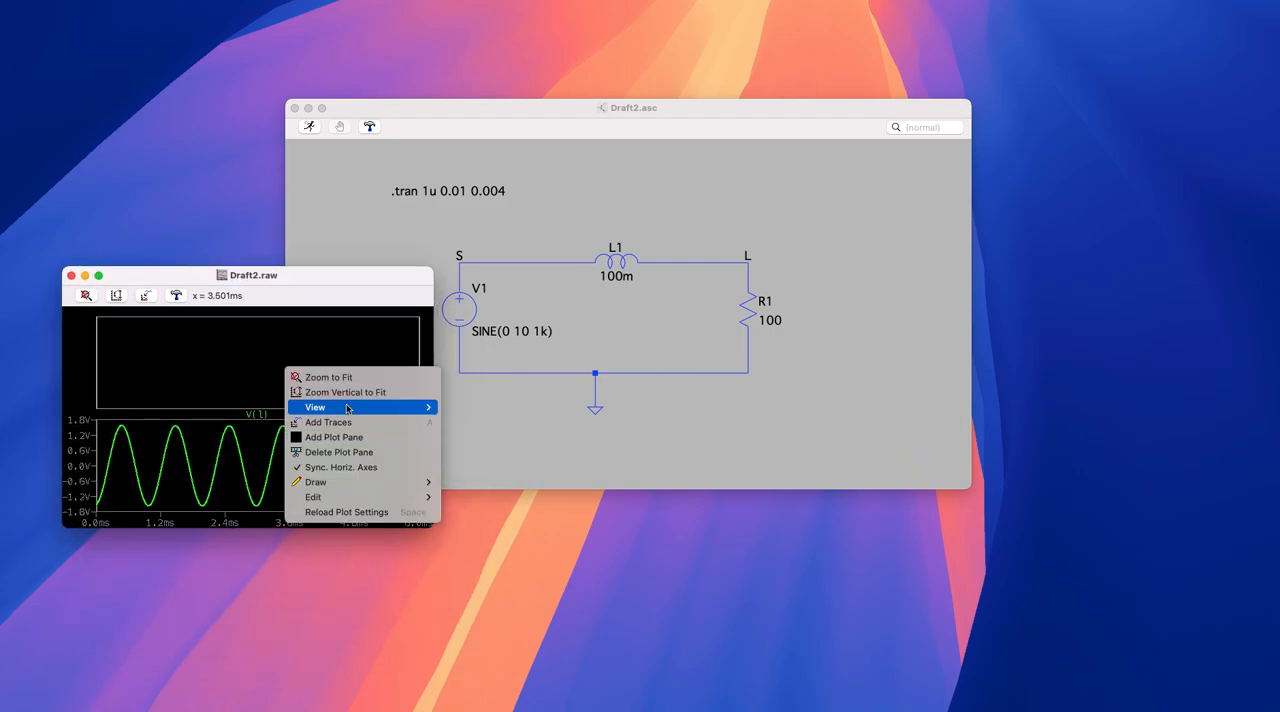
pyautogui.click(371, 427)
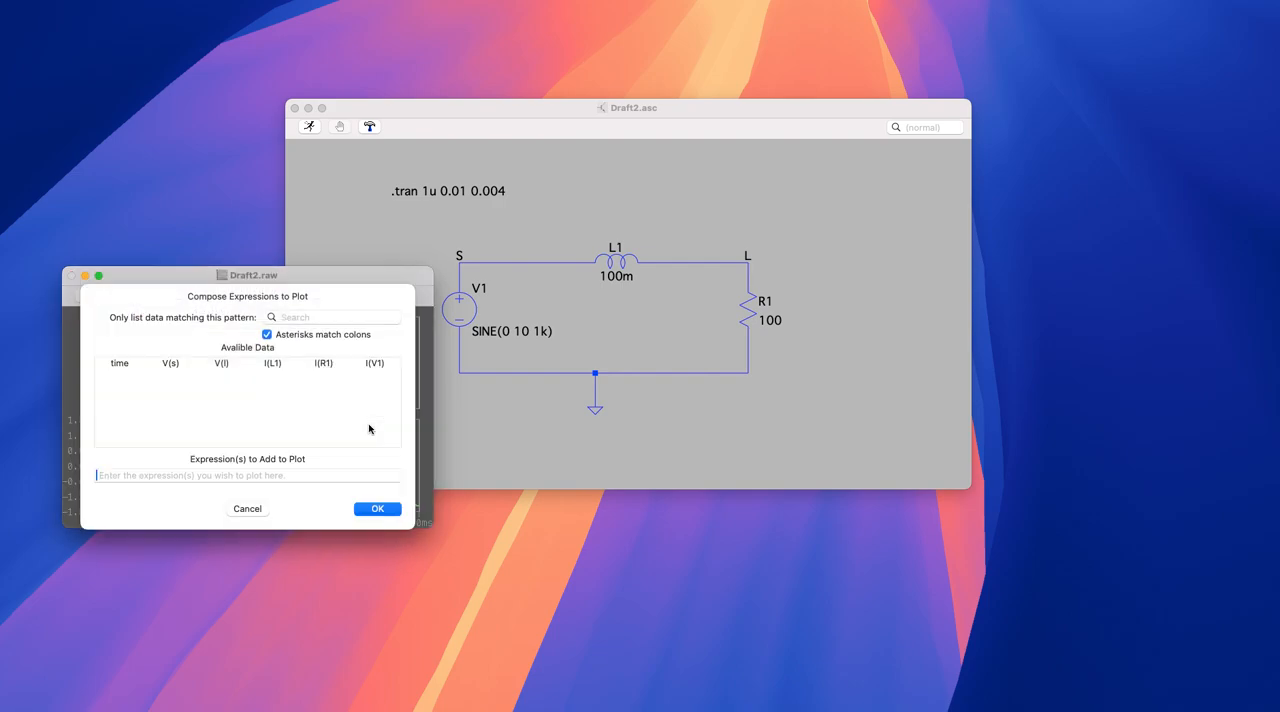
pyautogui.click(334, 368)
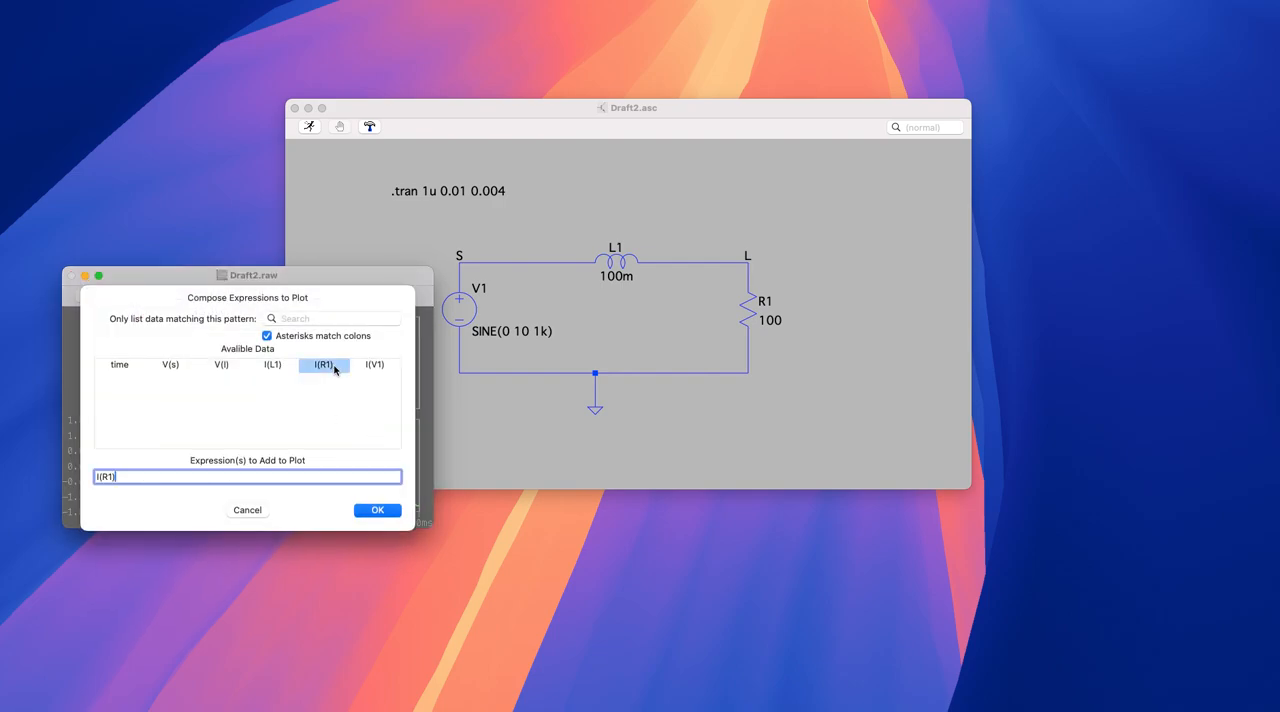
pyautogui.click(379, 513)
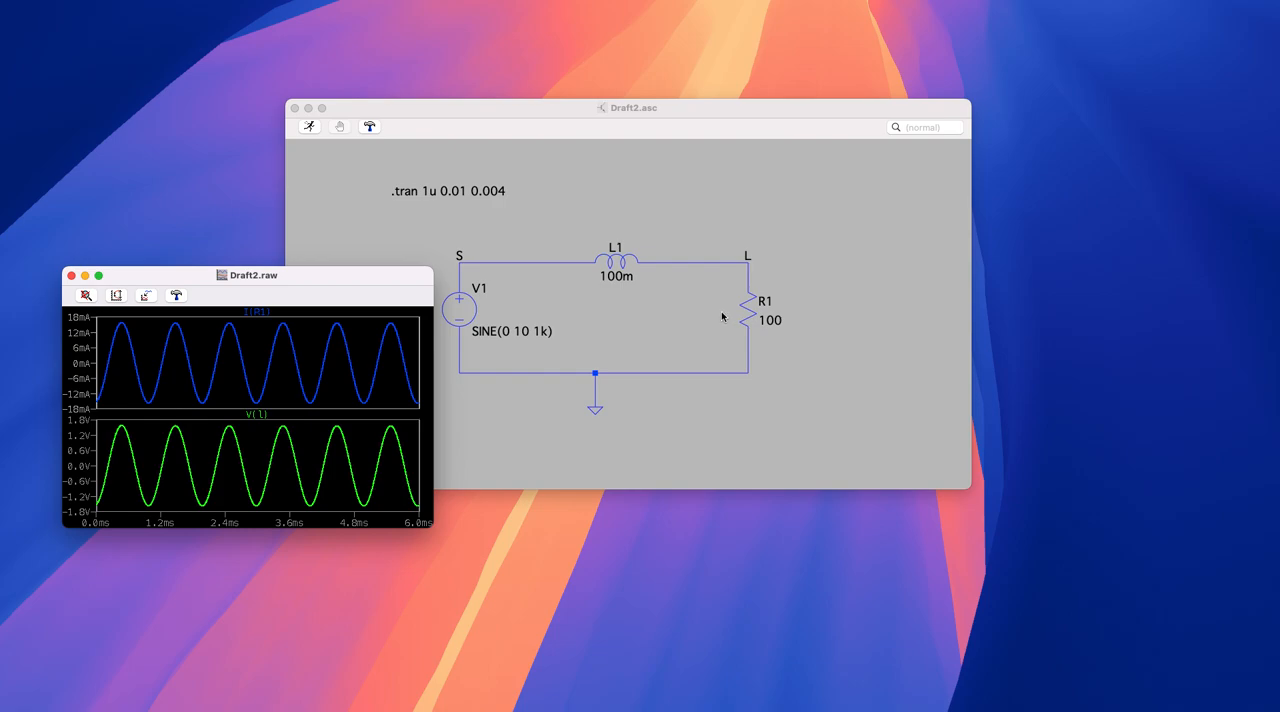
pyautogui.moveTo(398, 277); pyautogui.dragTo(409, 300)
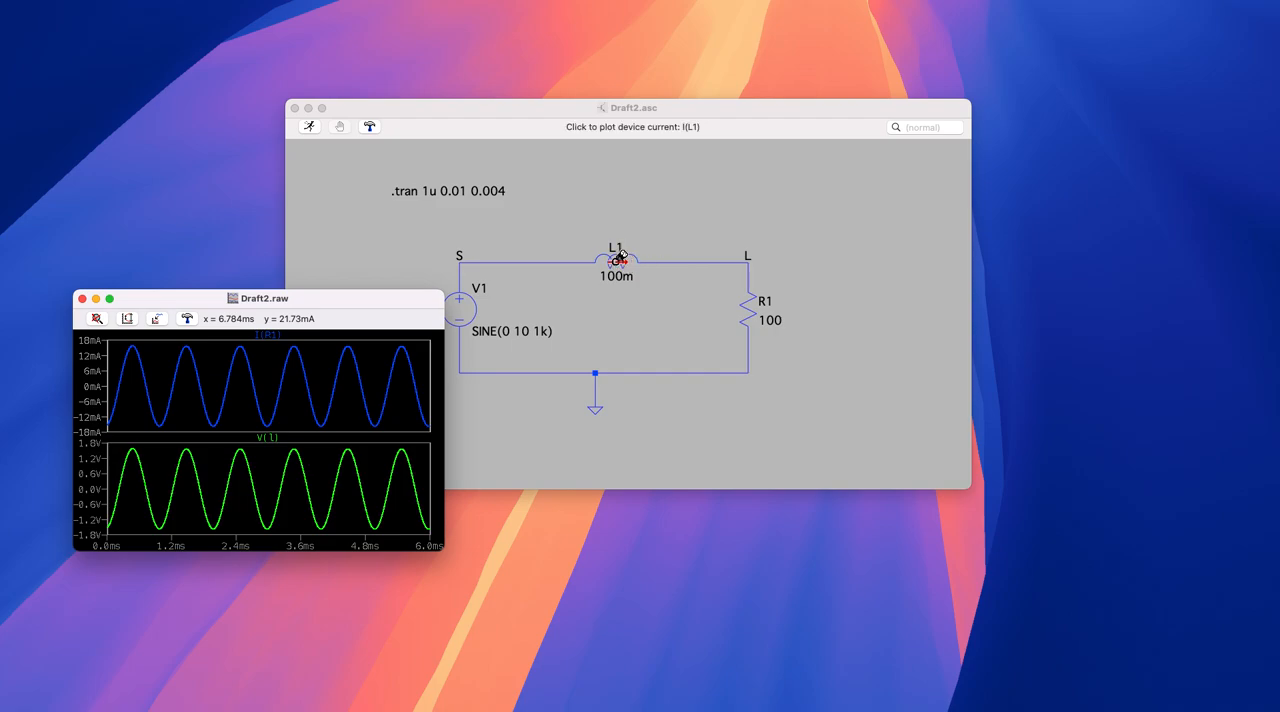
# - Add a third plot pane to the waveform plot and make the waveform window taller
pyautogui.moveTo(335, 302); pyautogui.dragTo(334, 341)
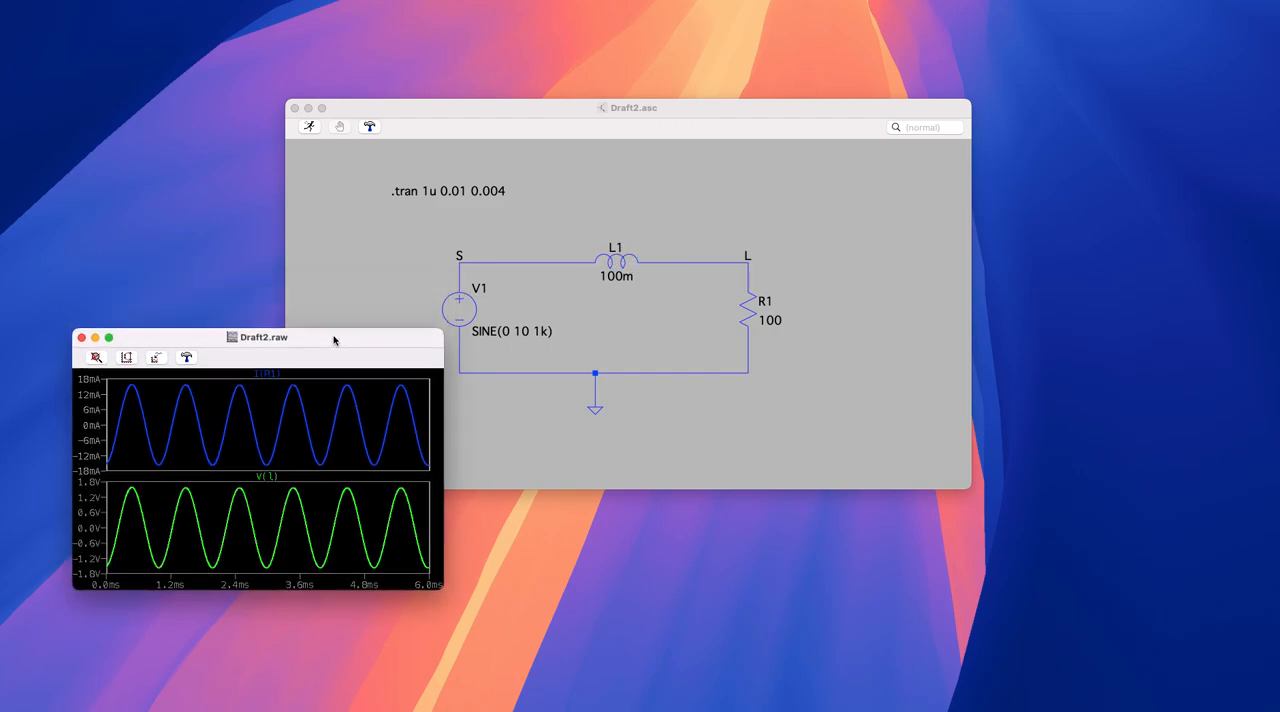
pyautogui.rightClick(331, 420)
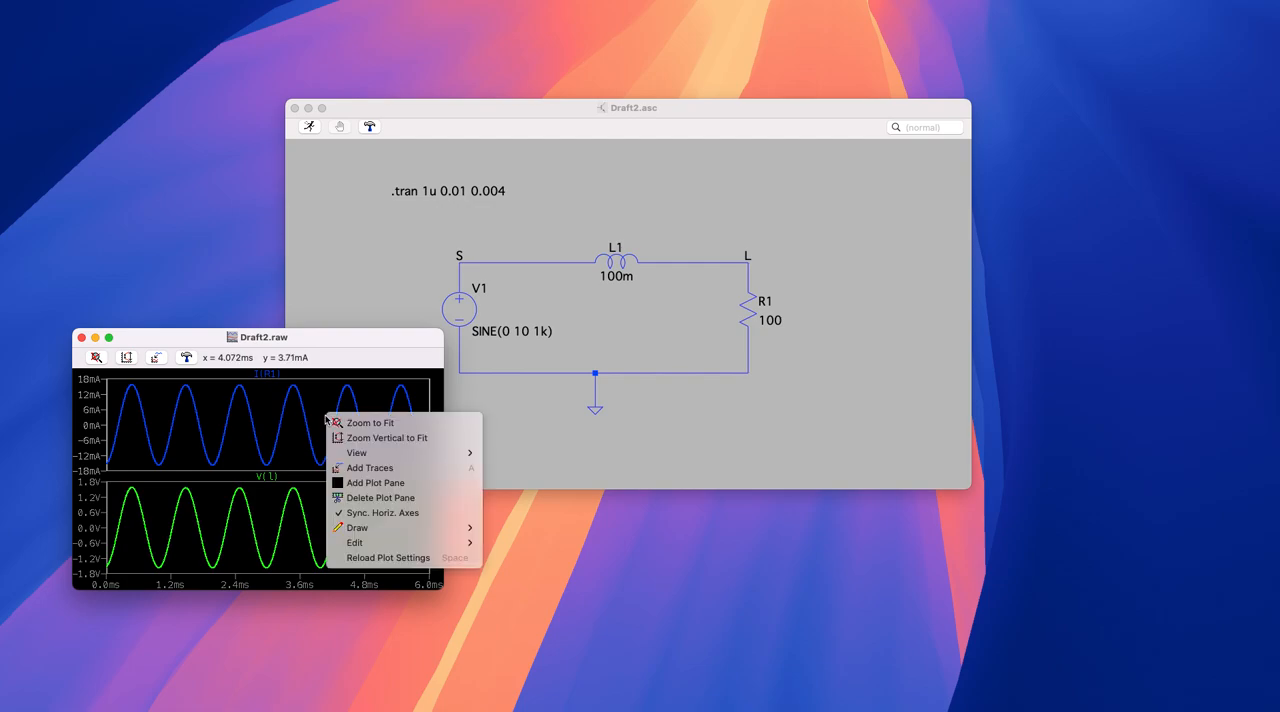
pyautogui.moveTo(419, 462)
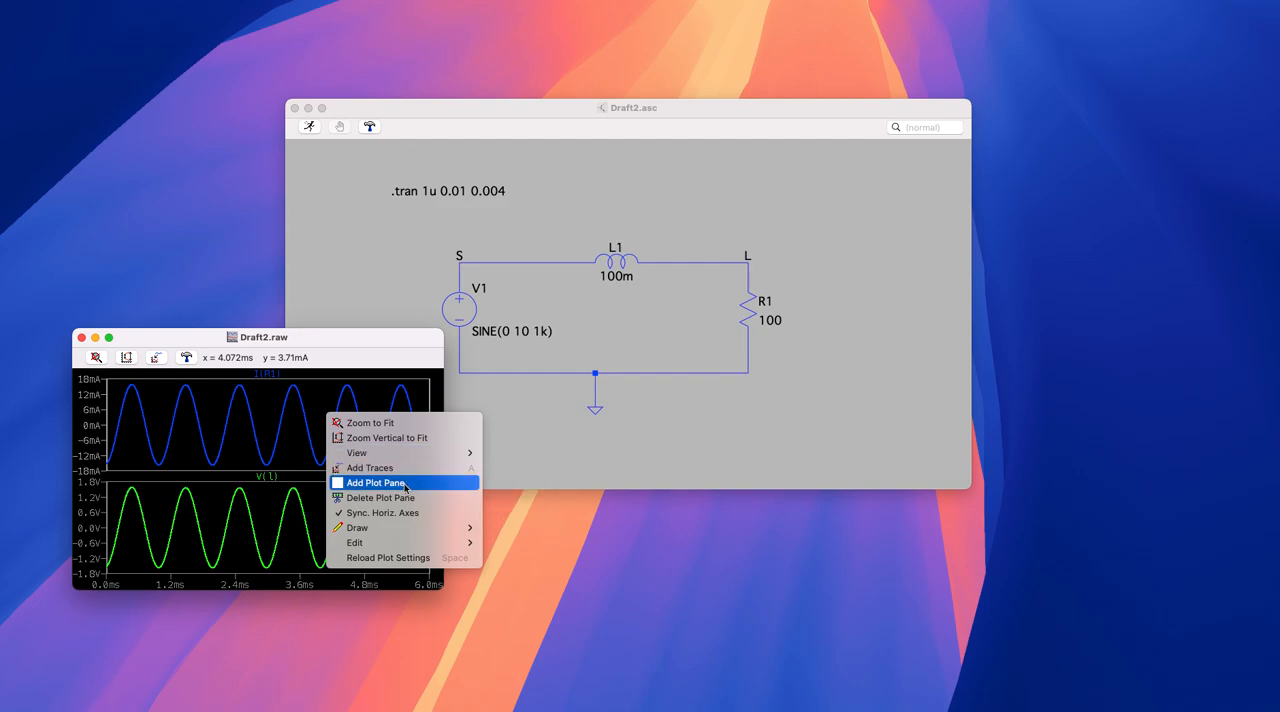
pyautogui.click(405, 486)
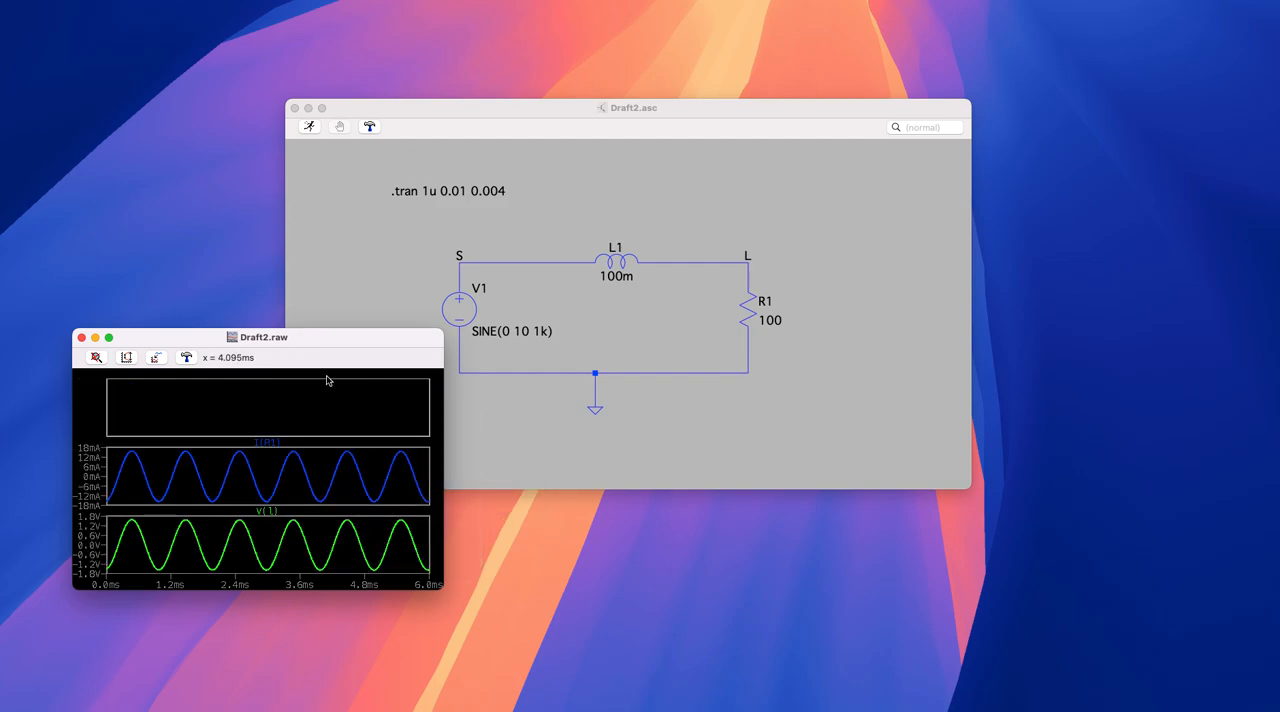
pyautogui.moveTo(336, 331); pyautogui.dragTo(328, 196)
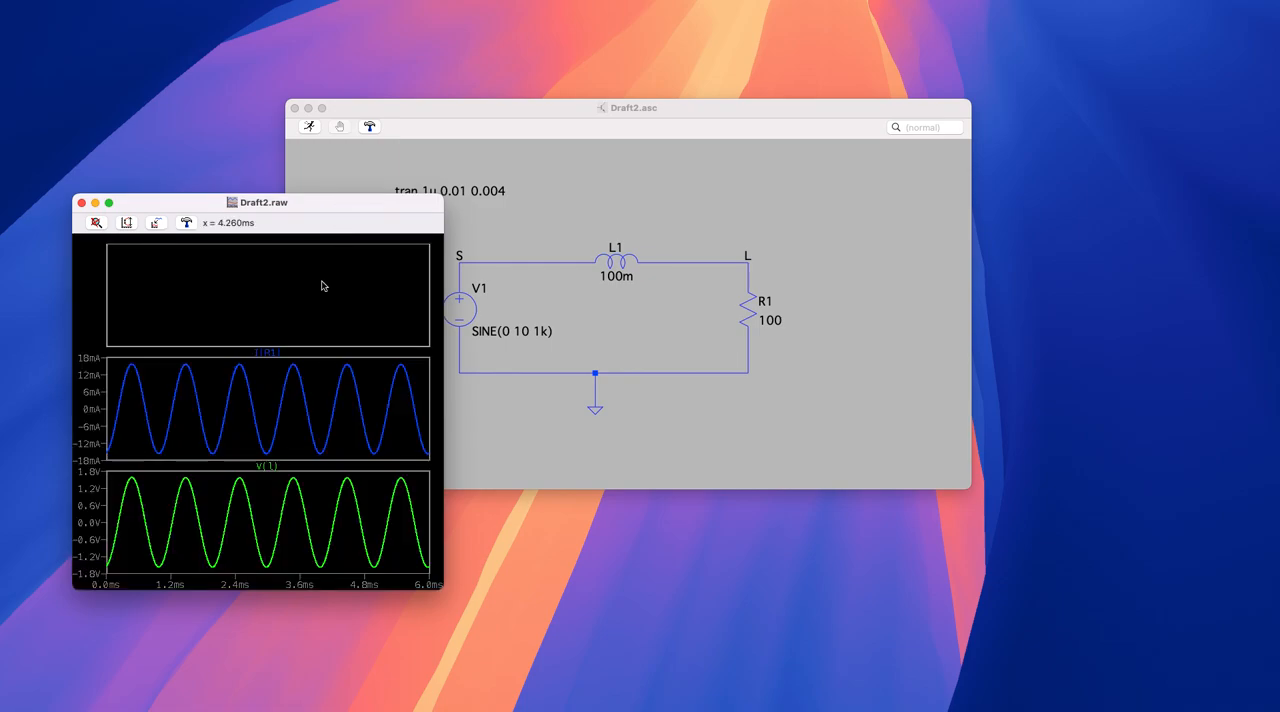
# - Plot the resistor power expression I(R1)*V(l) in the empty pane and place the waveform and schematic windows side by side
pyautogui.rightClick(268, 313)
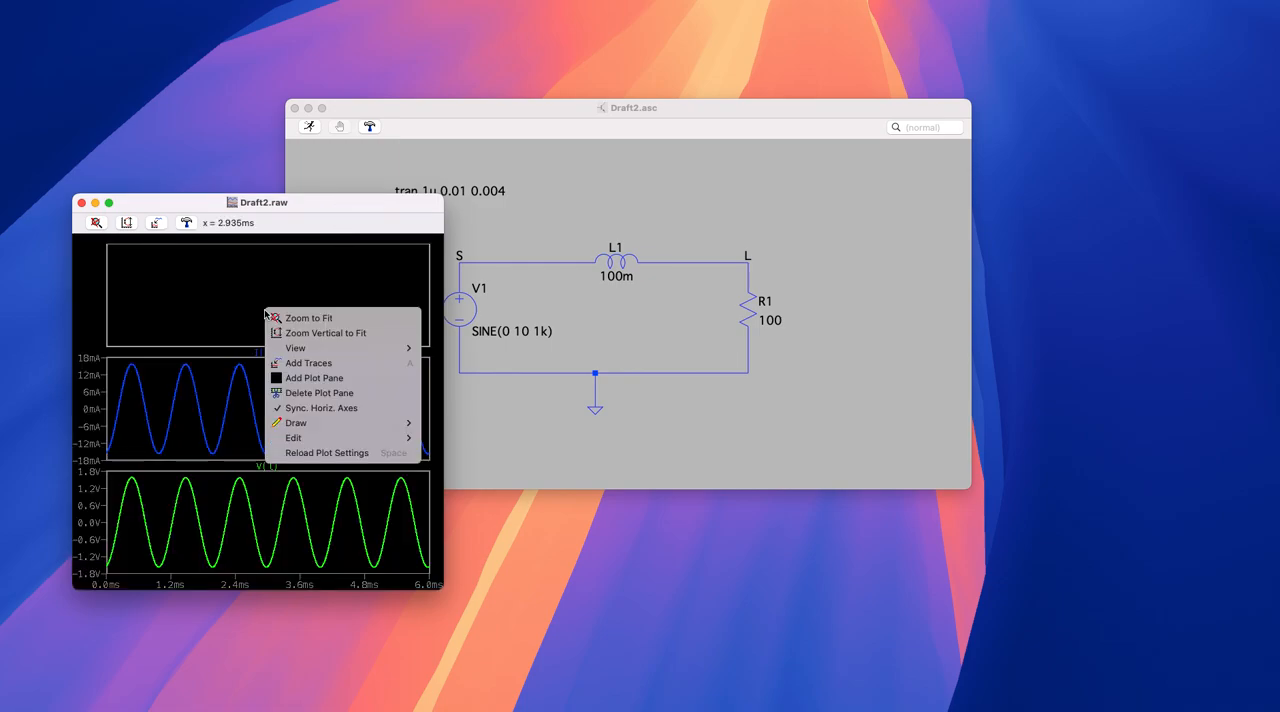
pyautogui.click(367, 370)
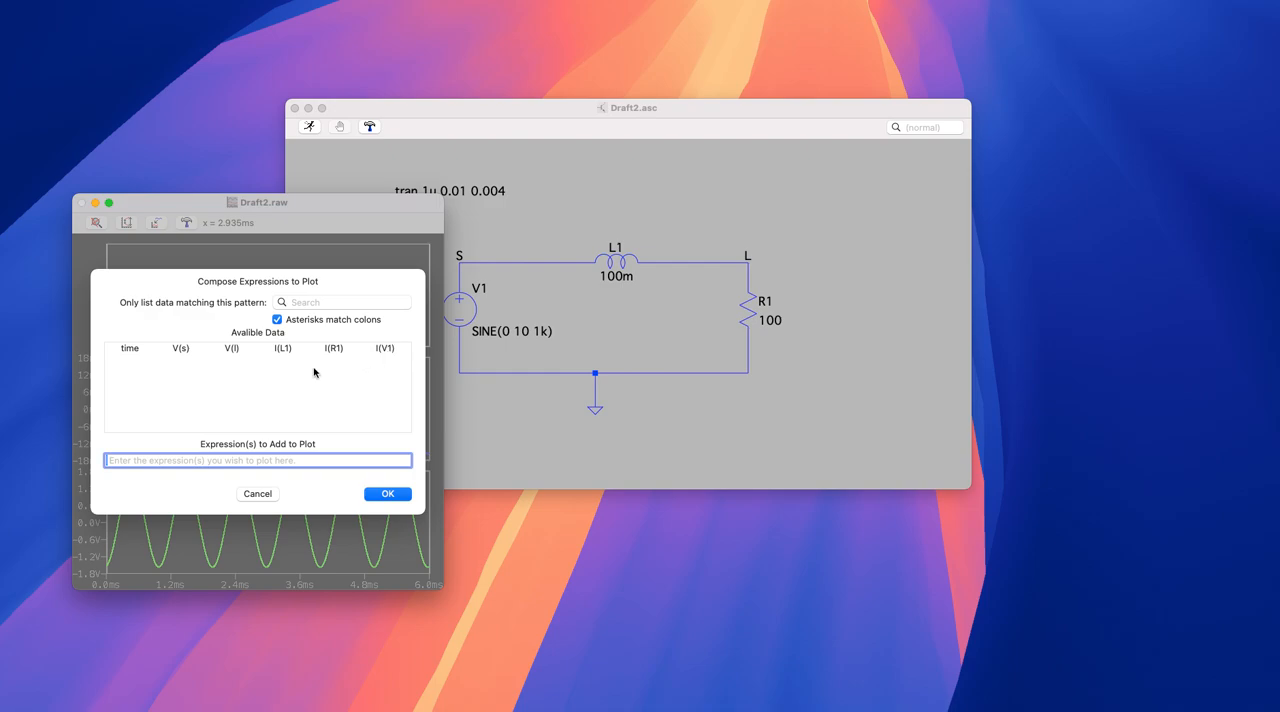
pyautogui.click(341, 350)
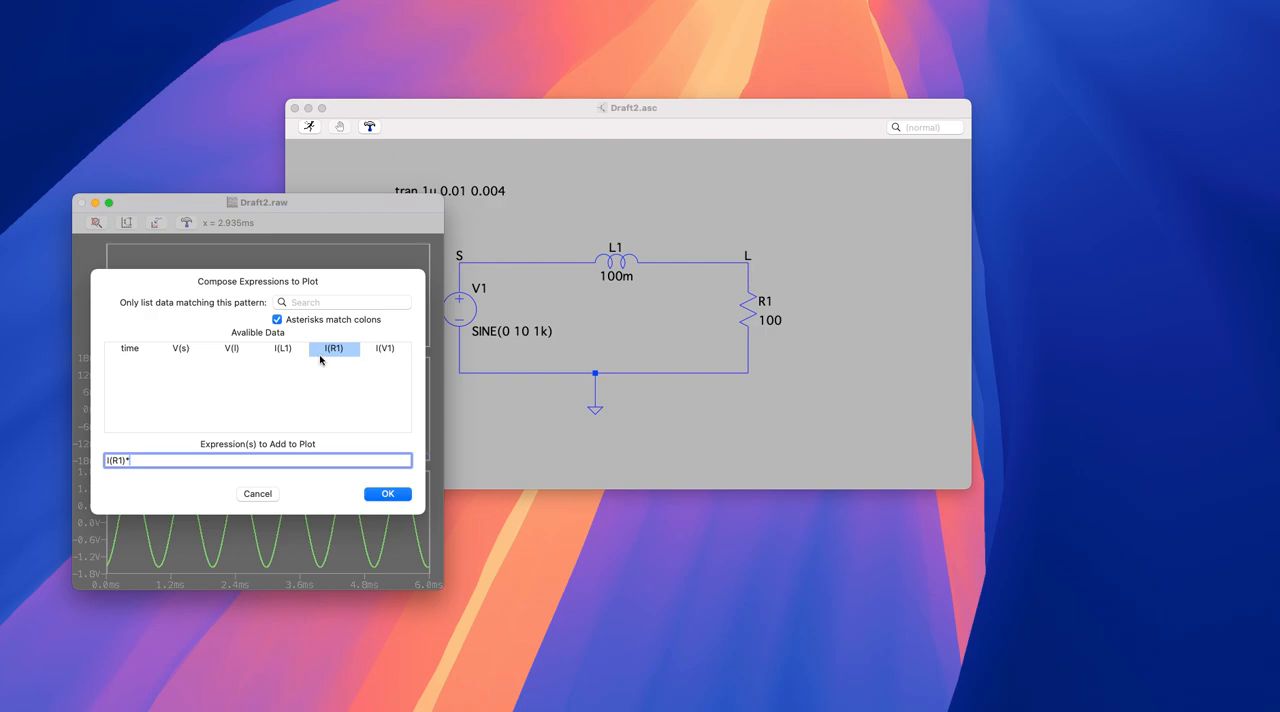
pyautogui.click(237, 352)
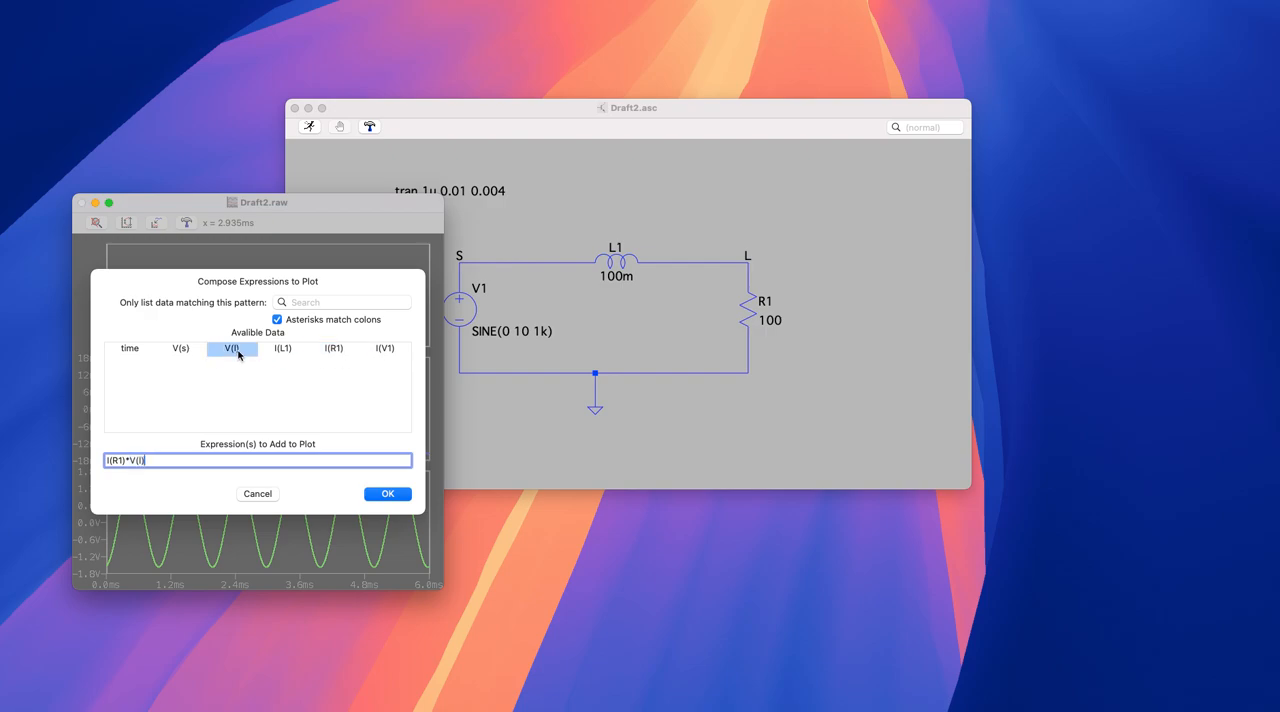
pyautogui.click(397, 500)
pyautogui.click(388, 494)
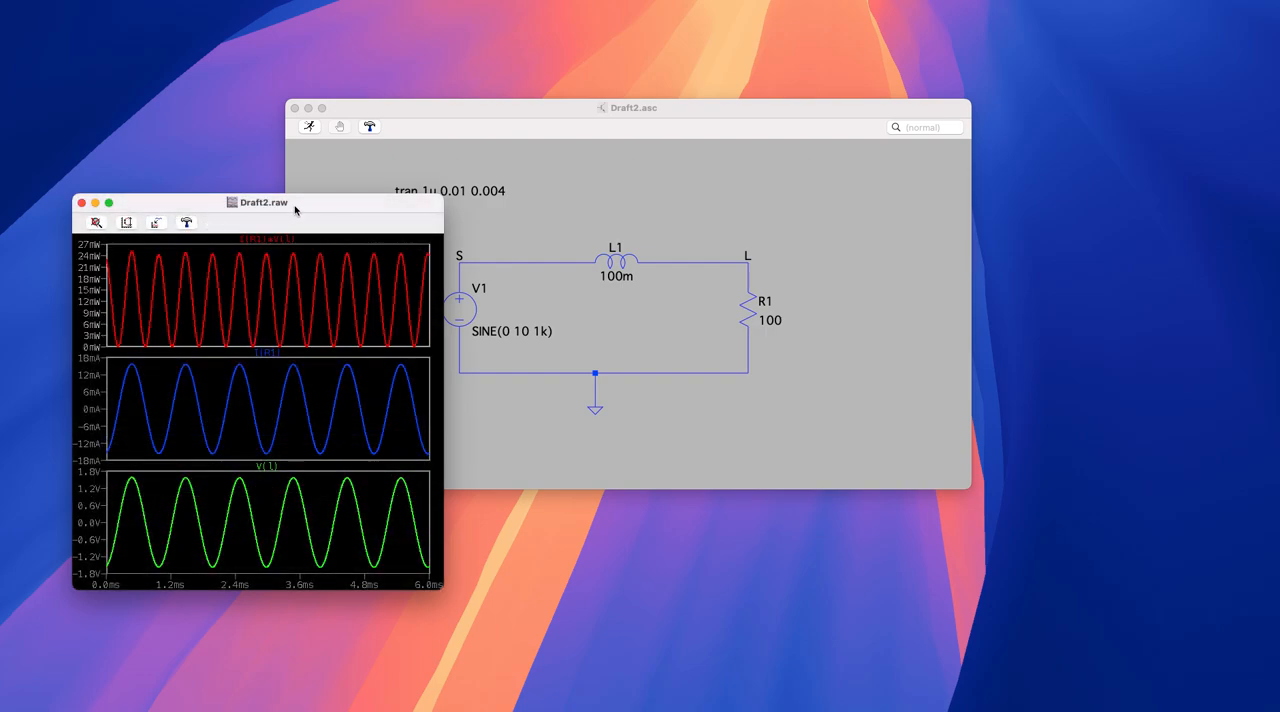
pyautogui.moveTo(295, 209); pyautogui.dragTo(280, 199)
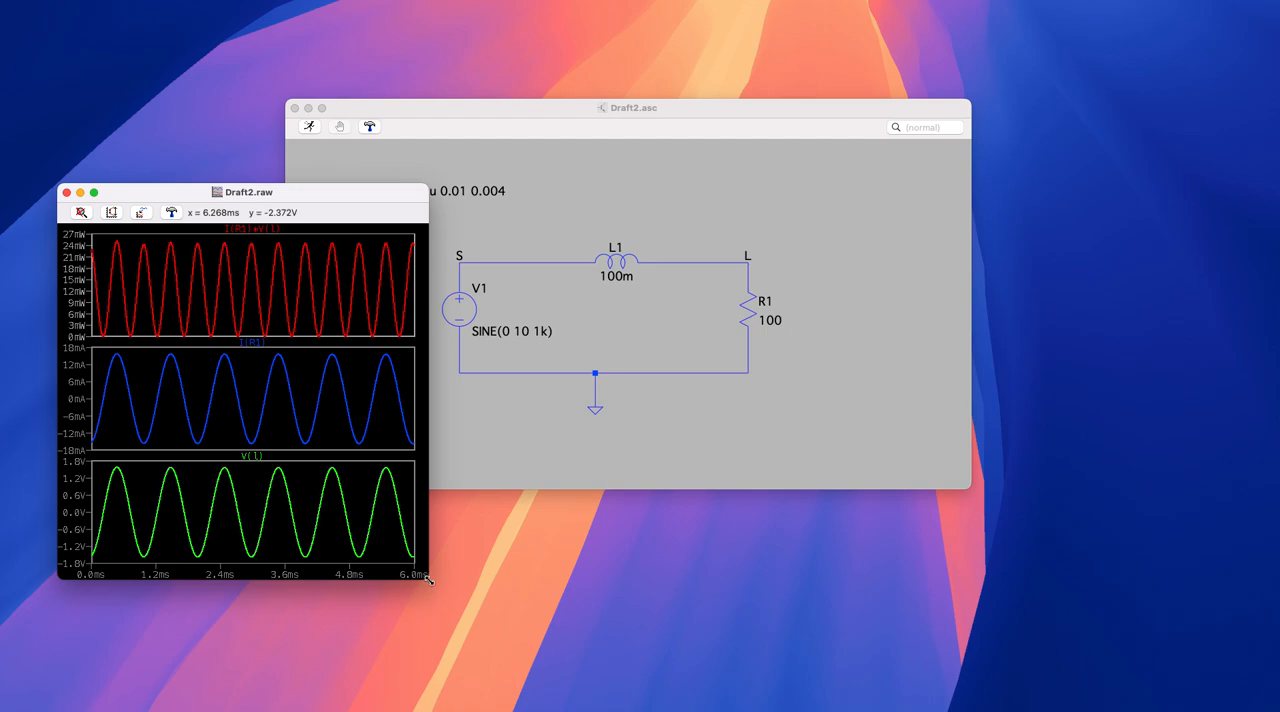
pyautogui.moveTo(464, 110); pyautogui.dragTo(627, 86)
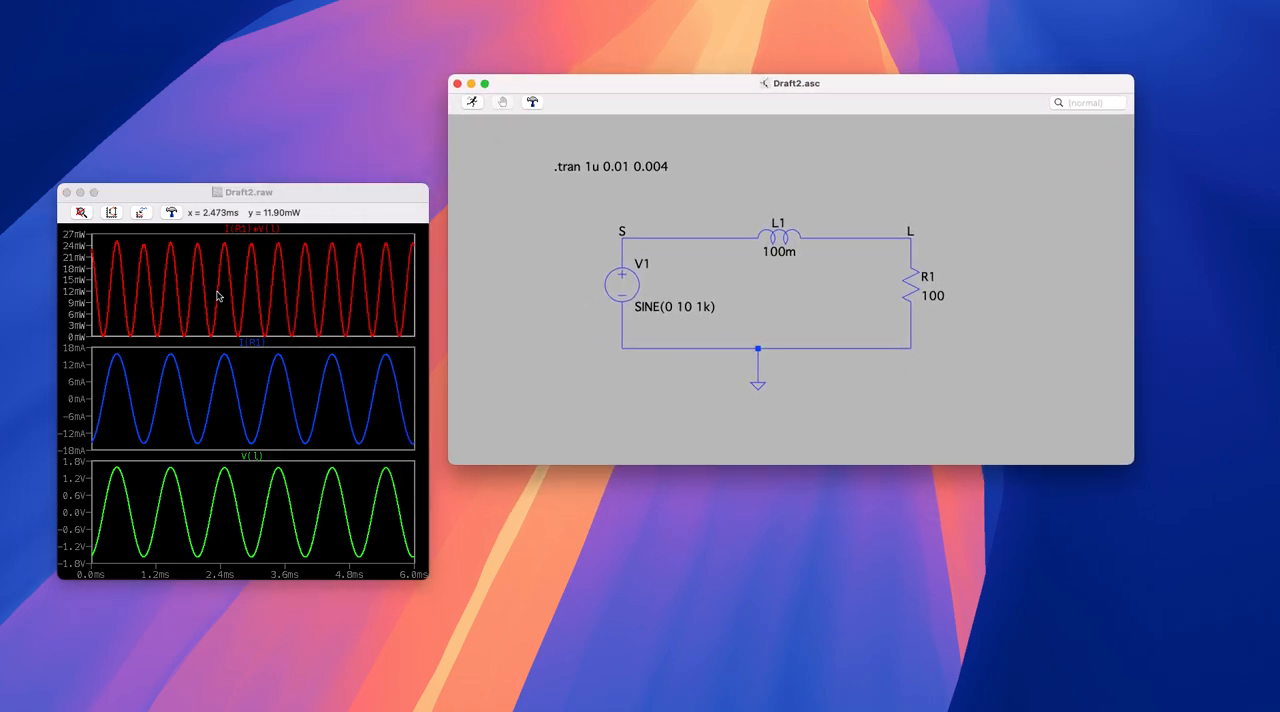
# - Turn on the grid in all three plot panes: the power, current and voltage panes
pyautogui.rightClick(267, 276)
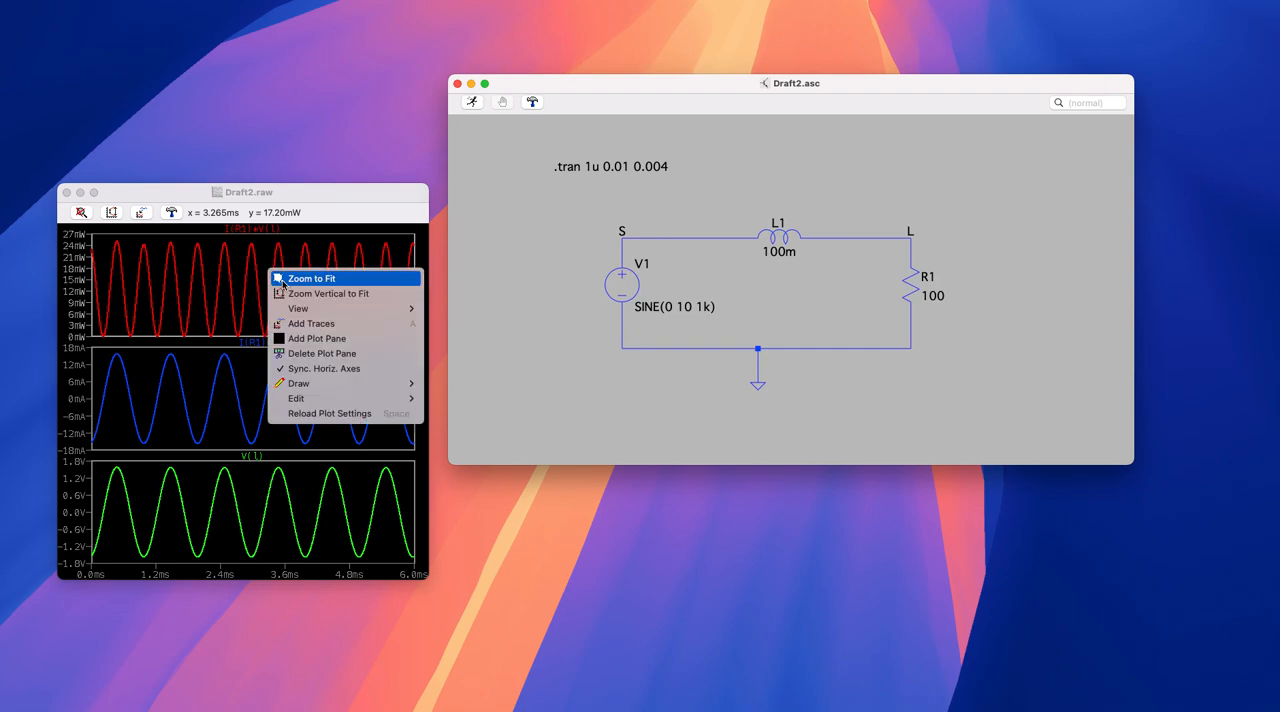
pyautogui.moveTo(299, 308)
pyautogui.click(449, 311)
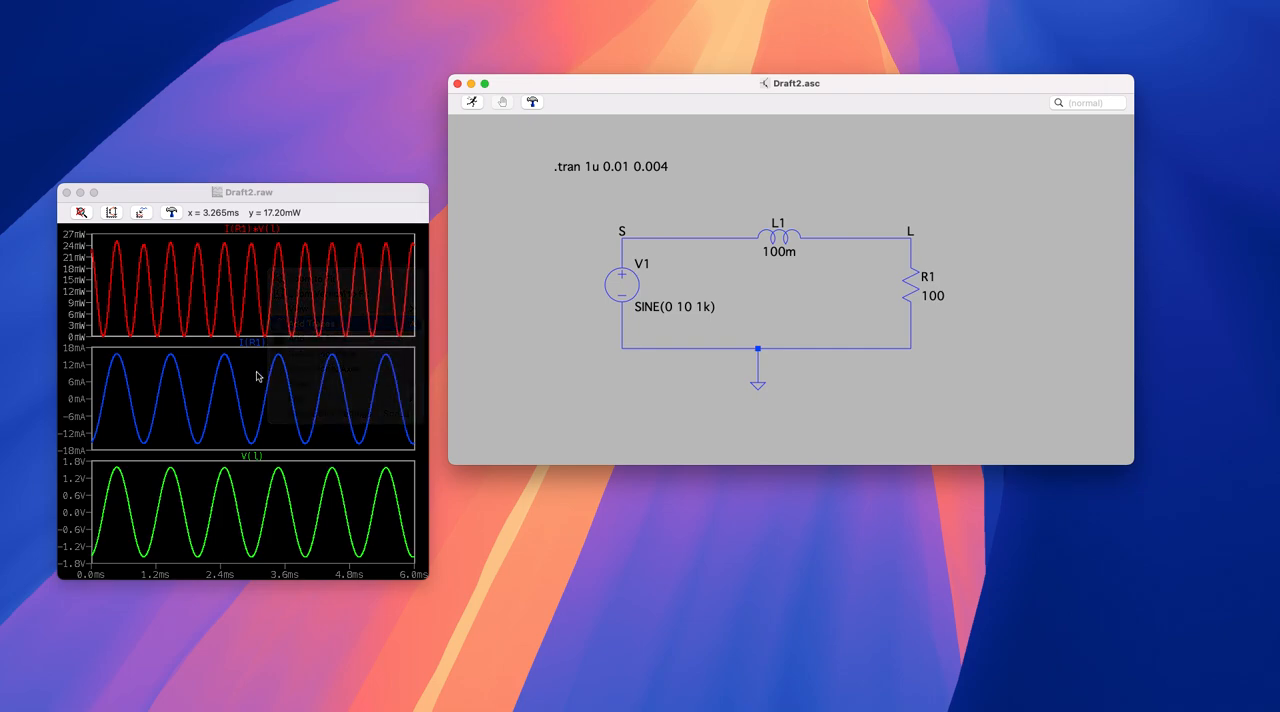
pyautogui.rightClick(253, 373)
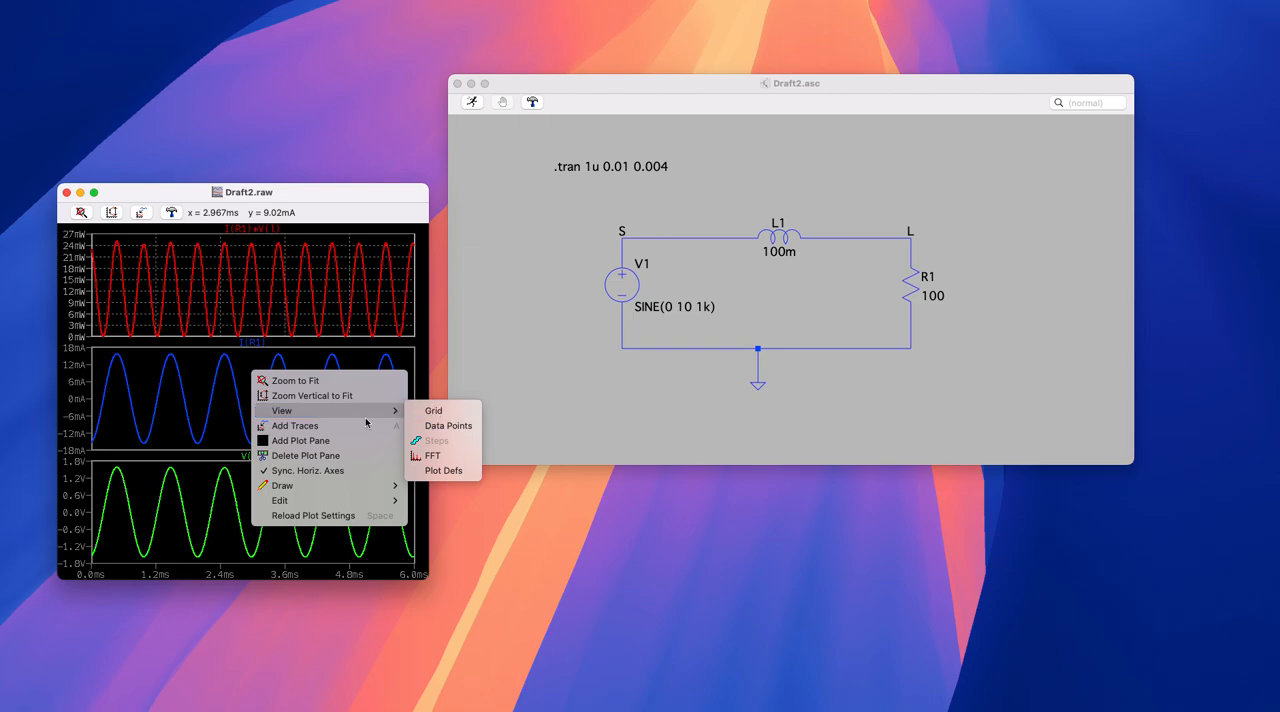
pyautogui.click(433, 410)
pyautogui.rightClick(257, 491)
pyautogui.moveTo(383, 528)
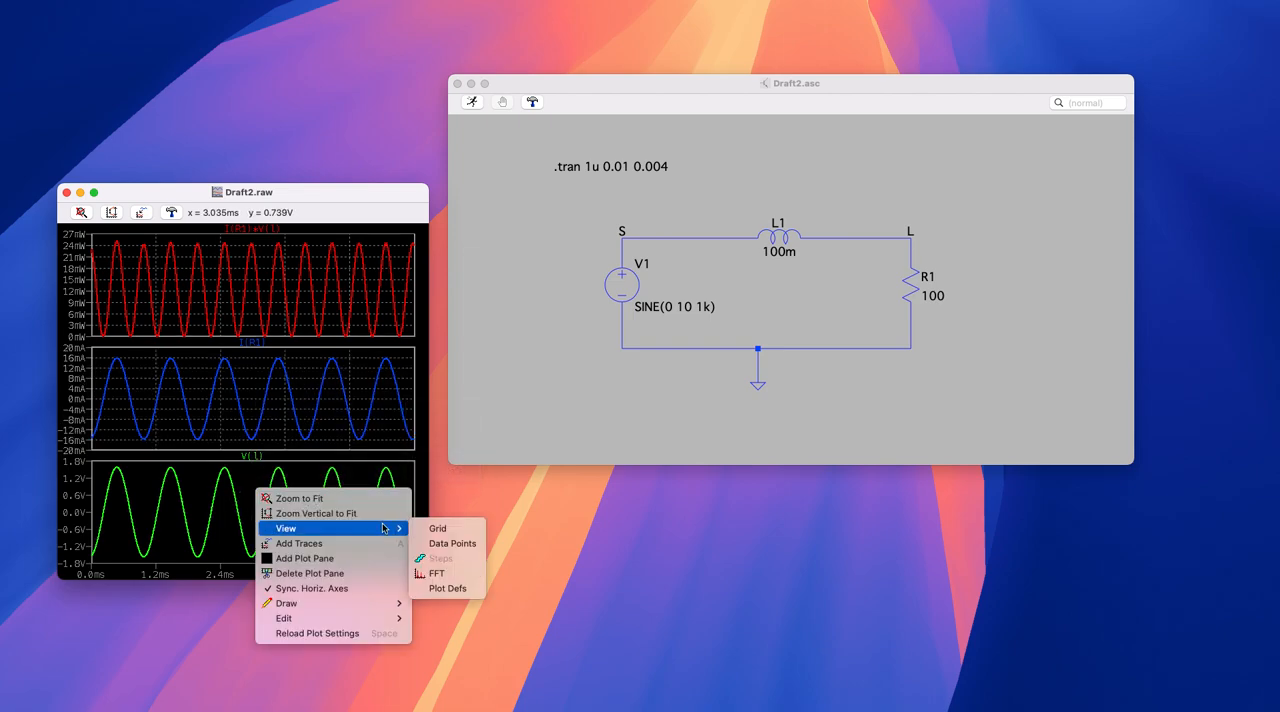
pyautogui.click(440, 528)
# - Enlarge the waveform window slightly and move the schematic window clear of it
pyautogui.moveTo(314, 192); pyautogui.dragTo(316, 164)
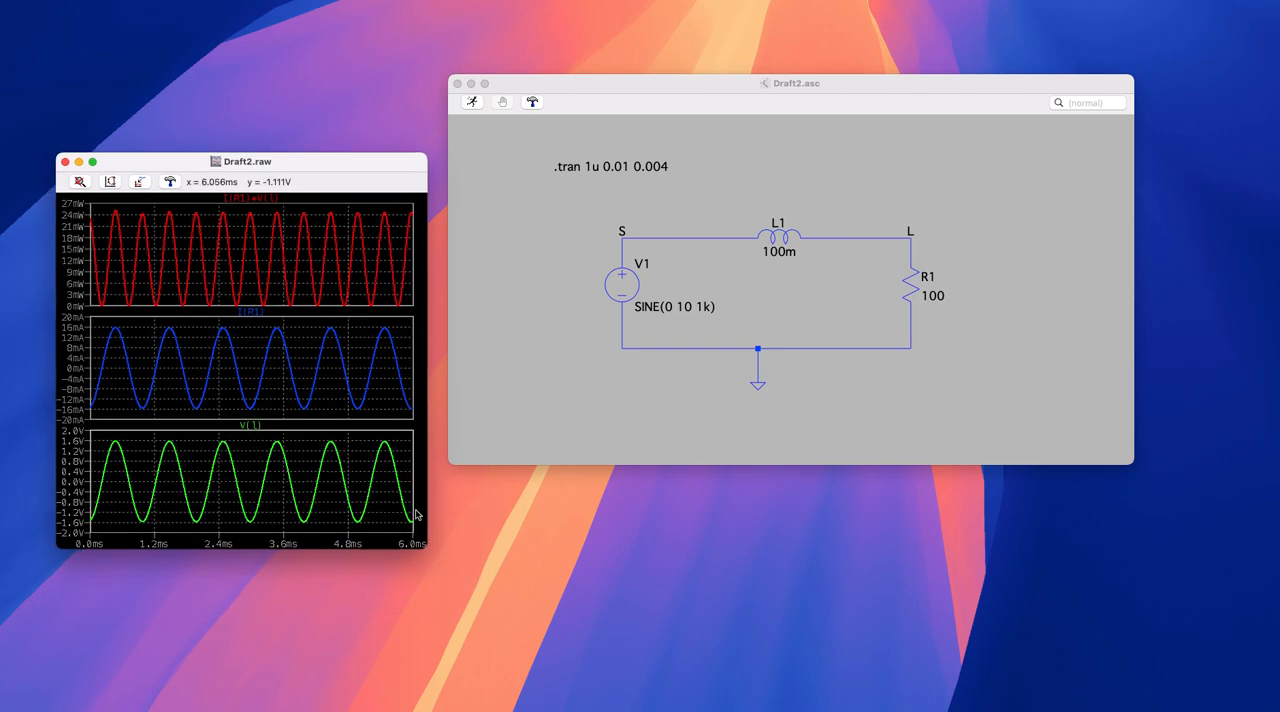
pyautogui.moveTo(431, 553); pyautogui.dragTo(457, 574)
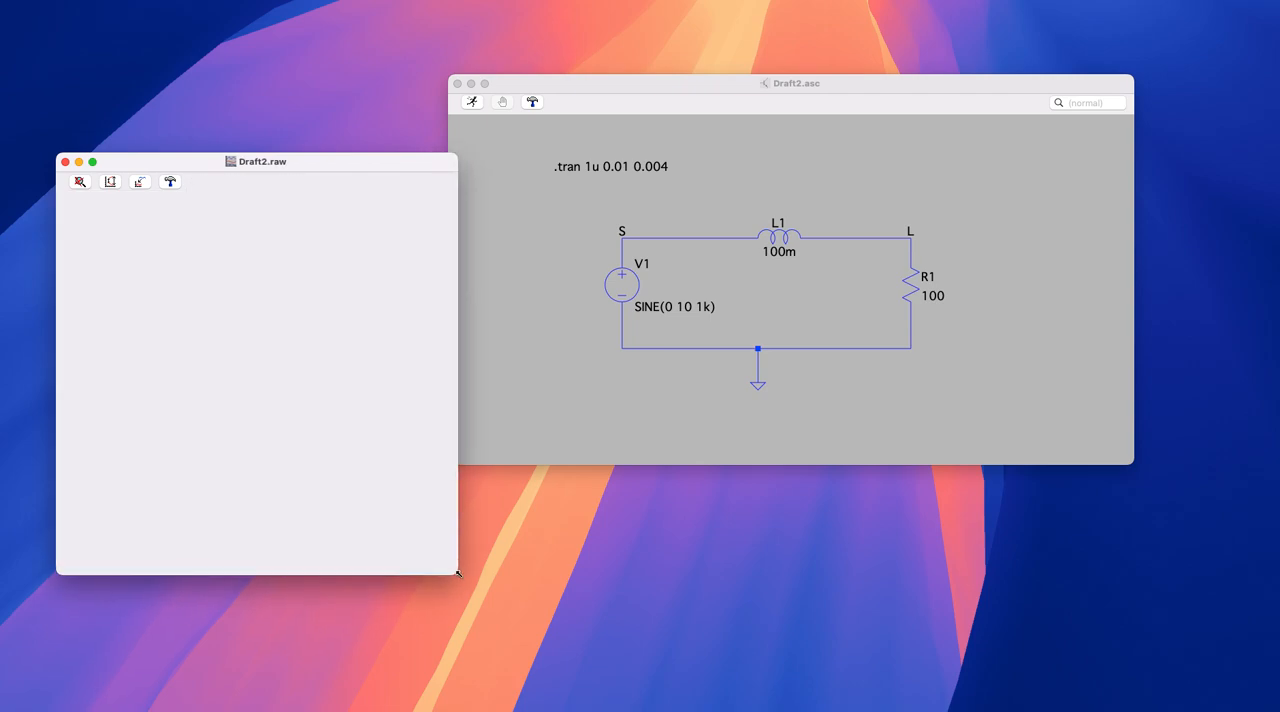
pyautogui.moveTo(584, 90); pyautogui.dragTo(626, 75)
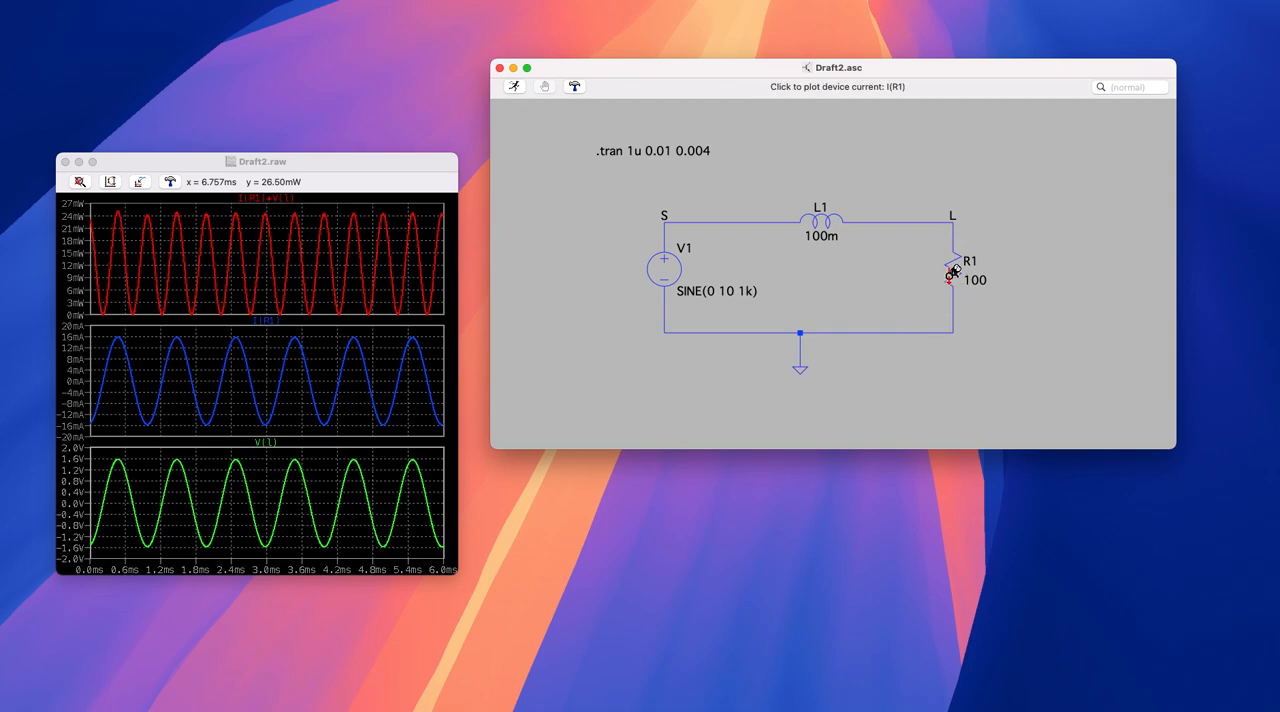
# - Replace the resistance of R1 with the parameter {R_load}
pyautogui.rightClick(954, 276)
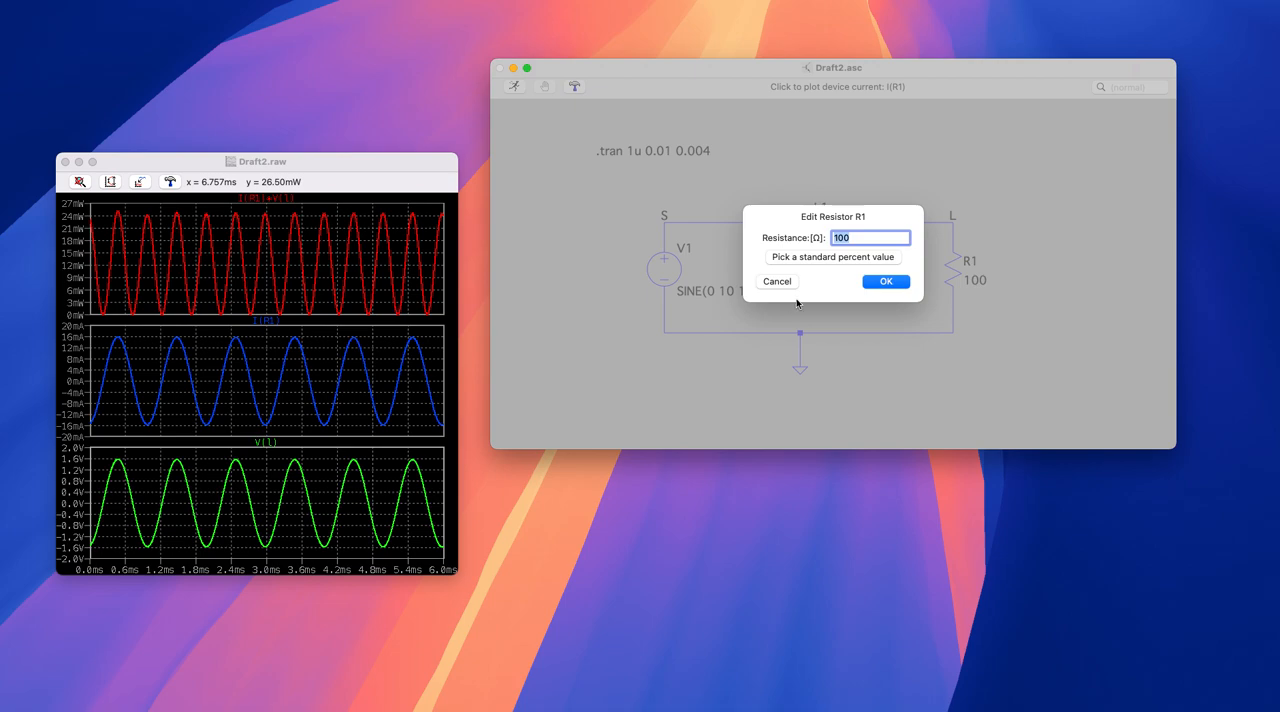
pyautogui.press('BackSpace')
pyautogui.write('{R_load}')
pyautogui.click(884, 283)
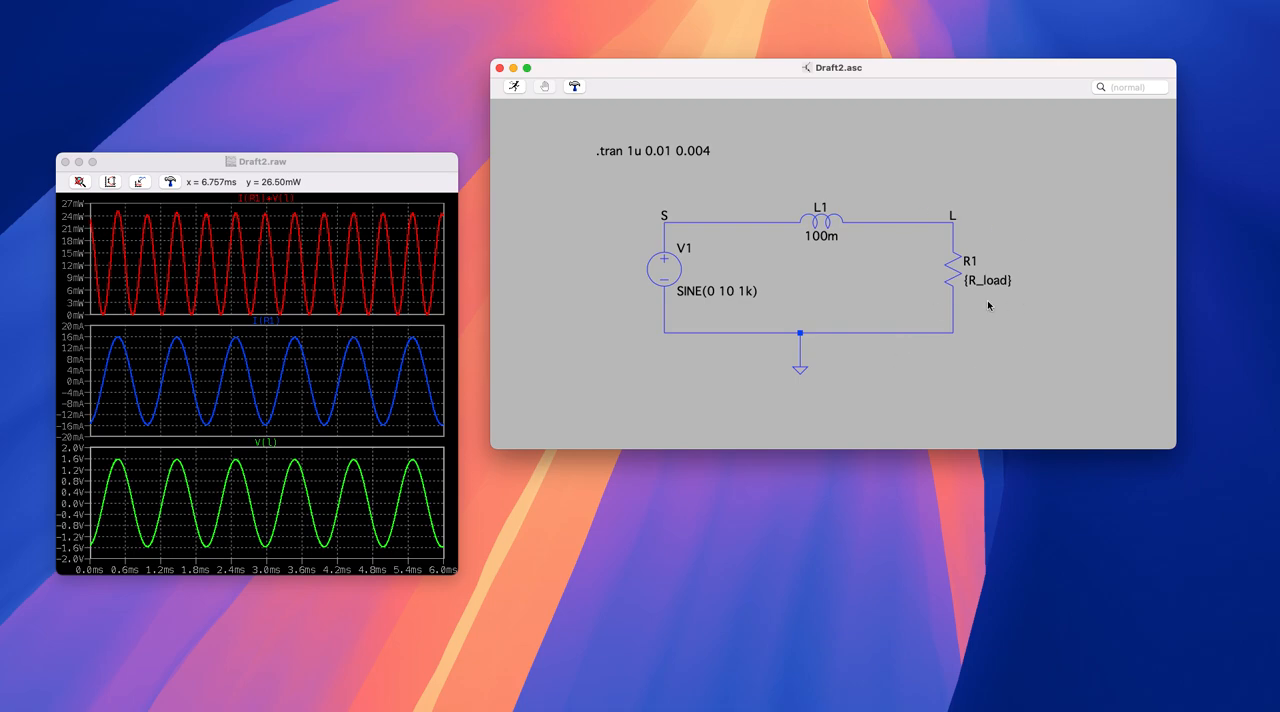
pyautogui.rightClick(874, 360)
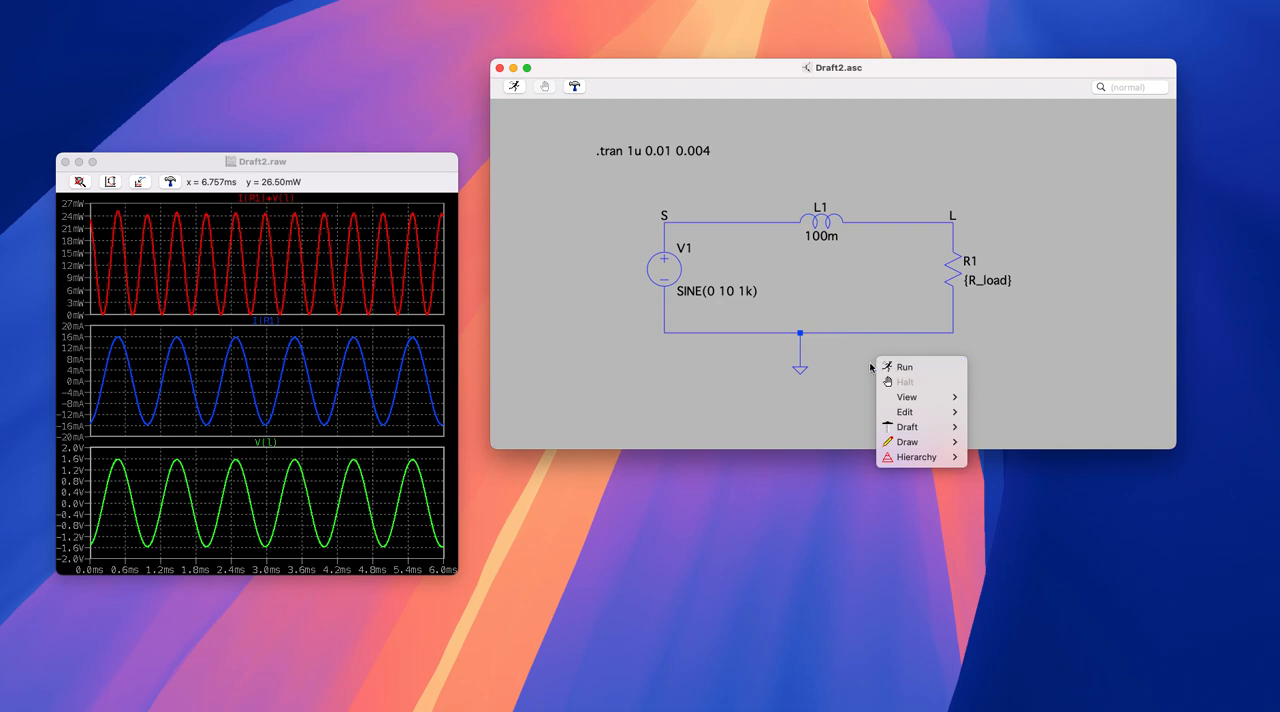
pyautogui.moveTo(925, 398)
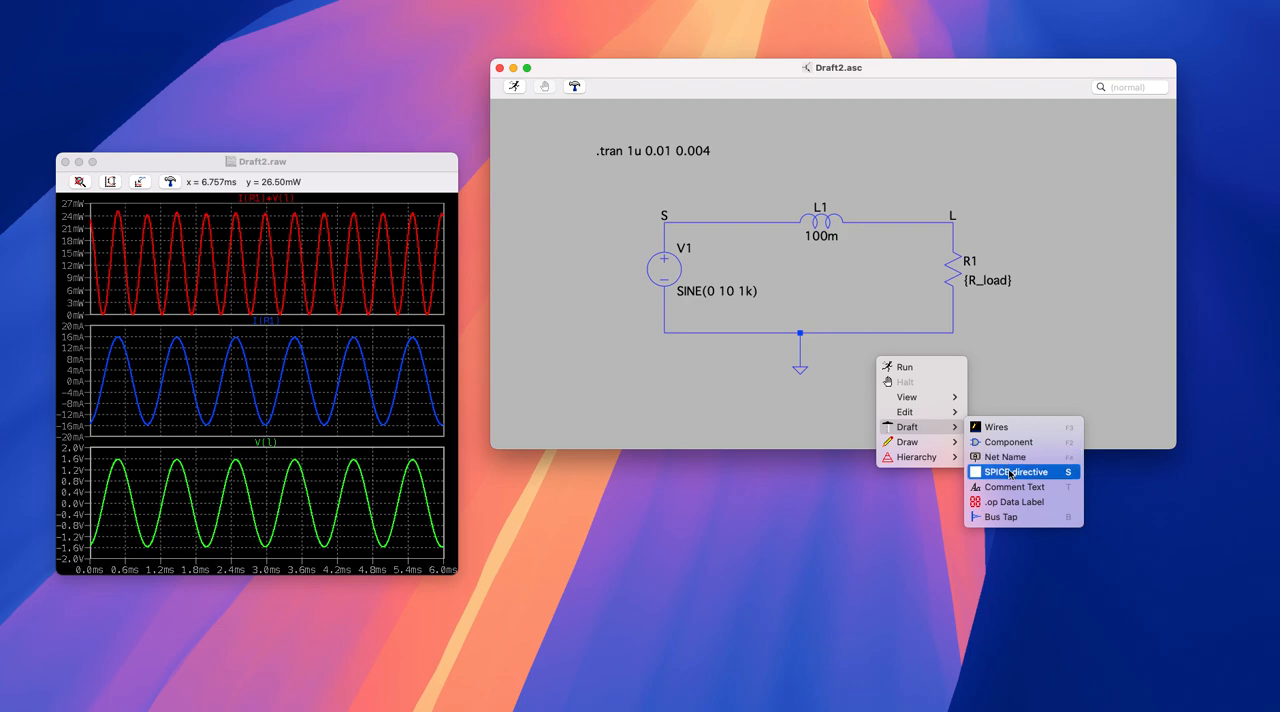
pyautogui.click(1010, 474)
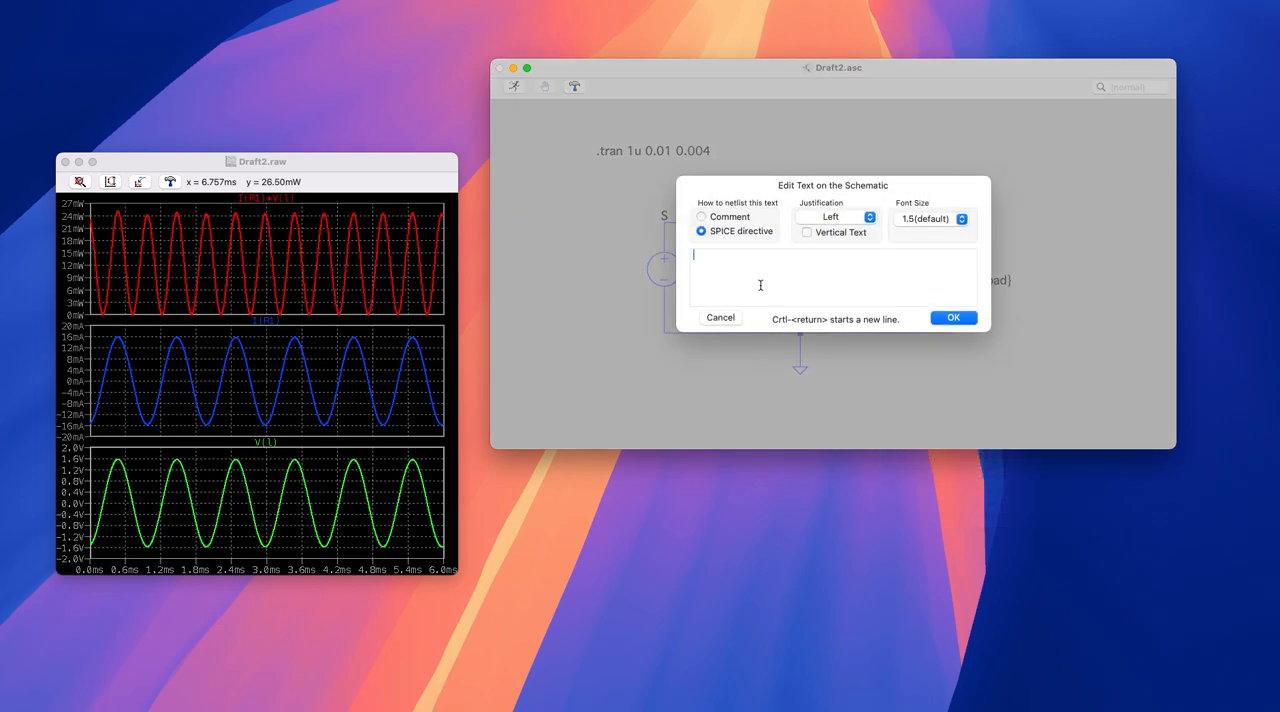
pyautogui.write('.step param R_')
pyautogui.write('loa')
pyautogui.write('1000 100')
pyautogui.moveTo(714, 254); pyautogui.dragTo(693, 256)
pyautogui.click(764, 270)
pyautogui.moveTo(719, 257); pyautogui.dragTo(835, 254)
pyautogui.click(819, 270)
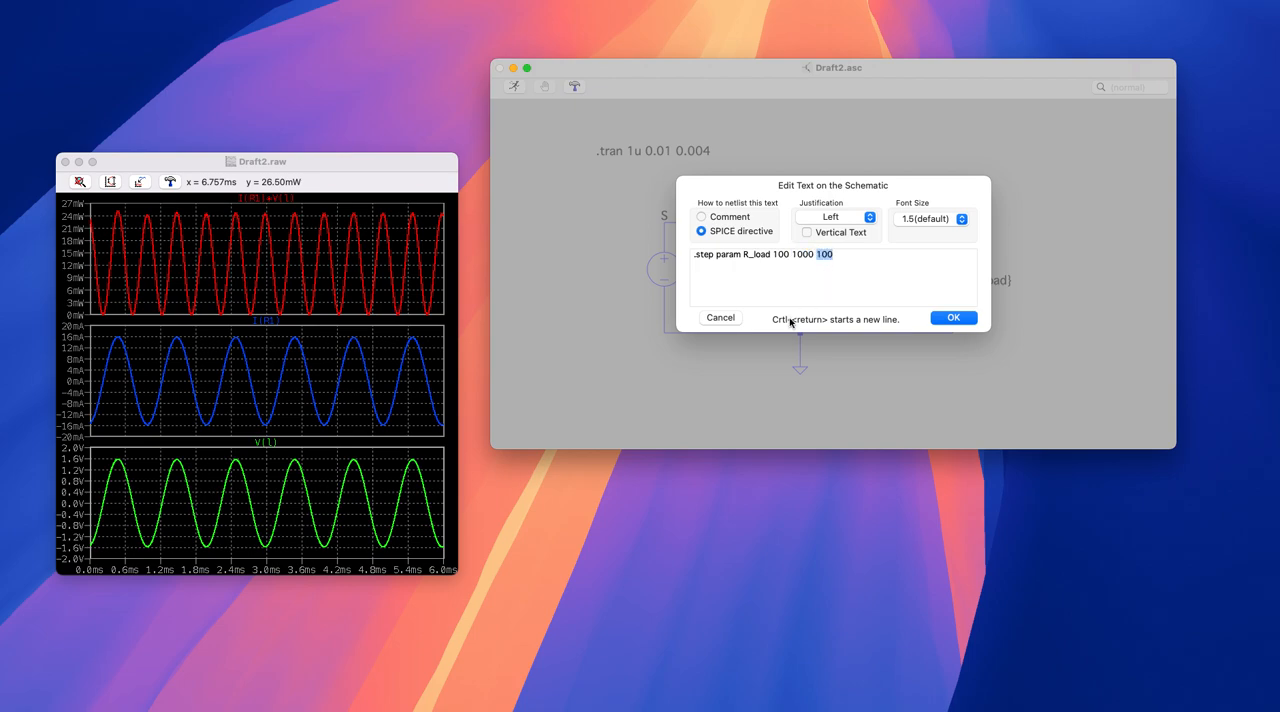
pyautogui.click(954, 318)
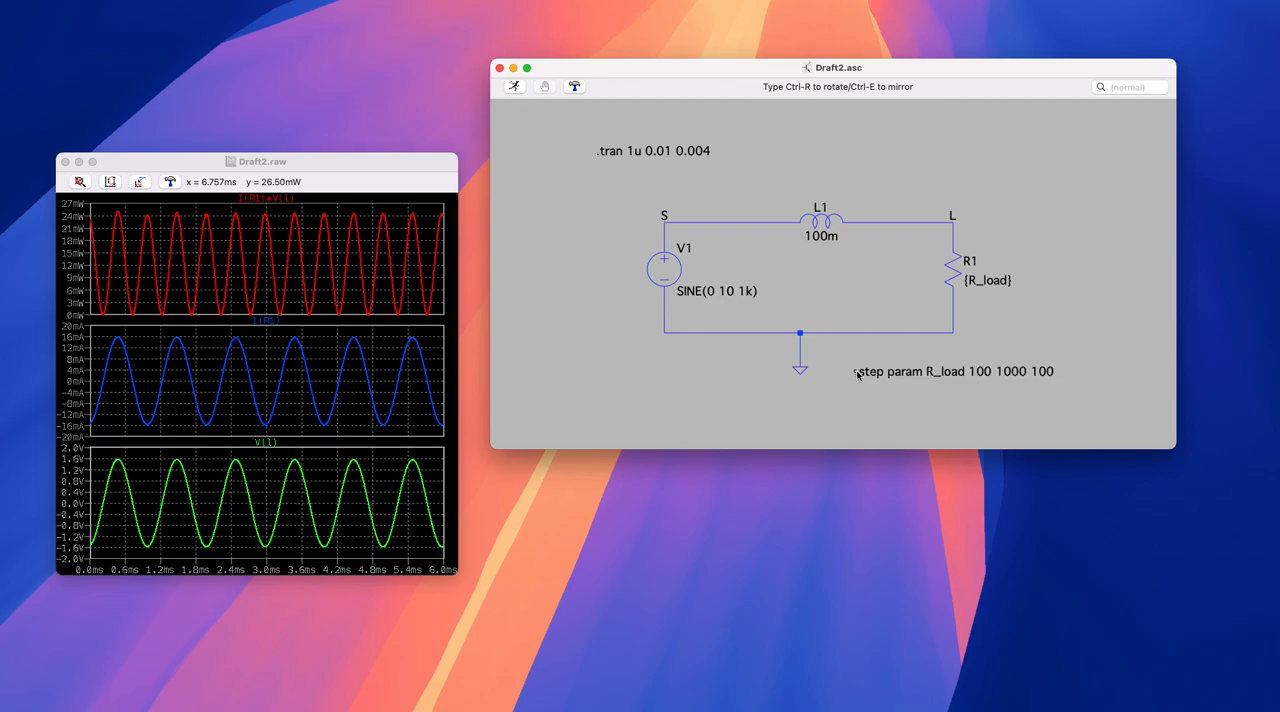
pyautogui.click(852, 374)
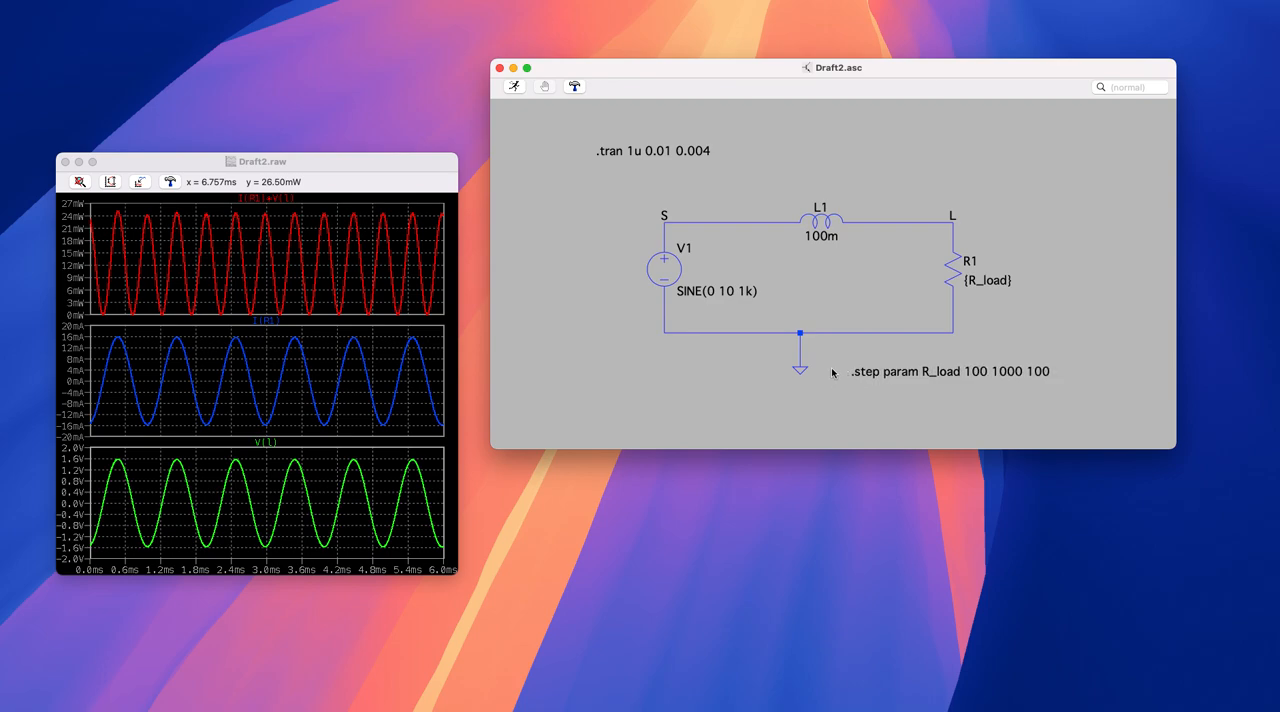
# - Run the stepped R_load simulation, enlarge the waveform window and move the schematic window clear of it
pyautogui.click(516, 88)
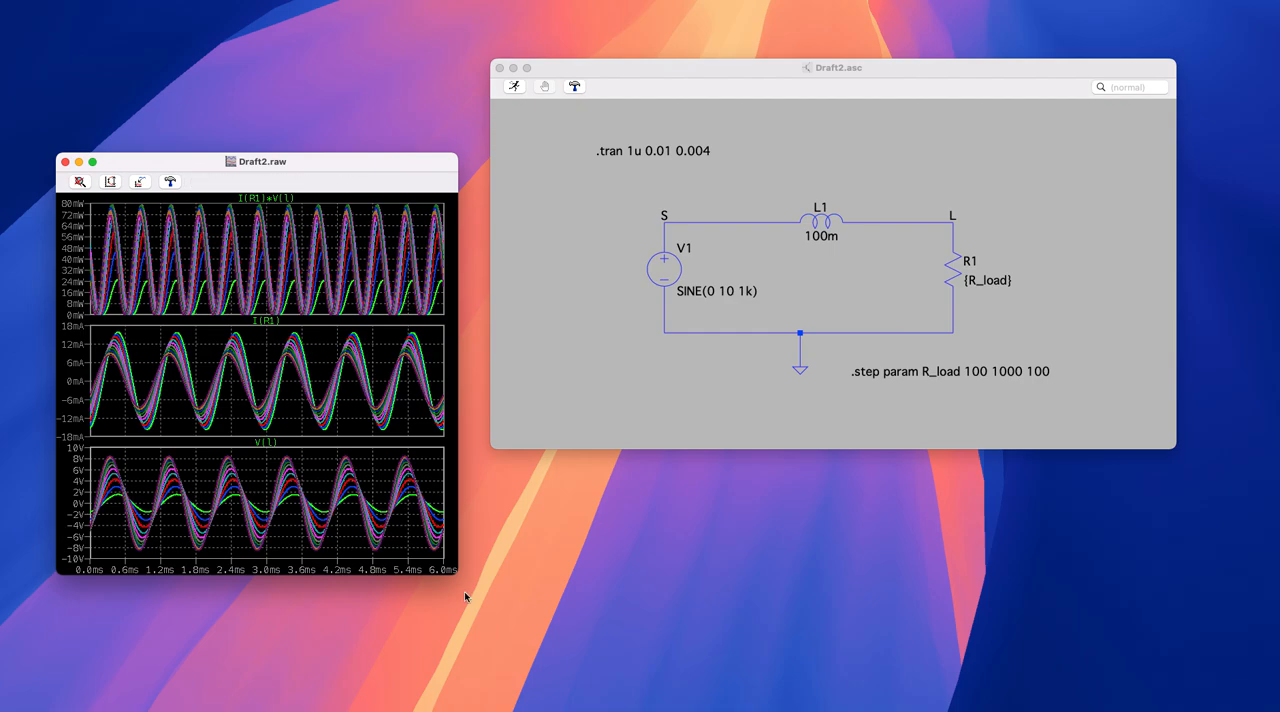
pyautogui.moveTo(460, 582); pyautogui.dragTo(510, 613)
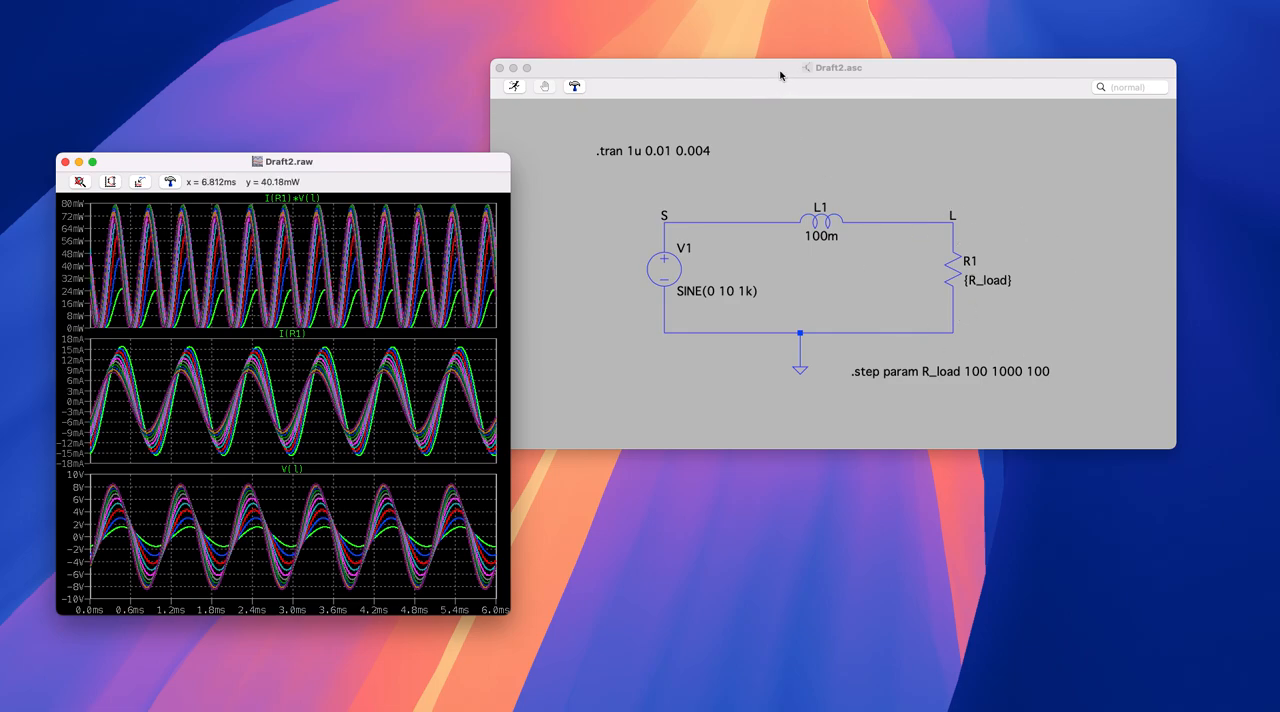
pyautogui.moveTo(783, 78); pyautogui.dragTo(819, 66)
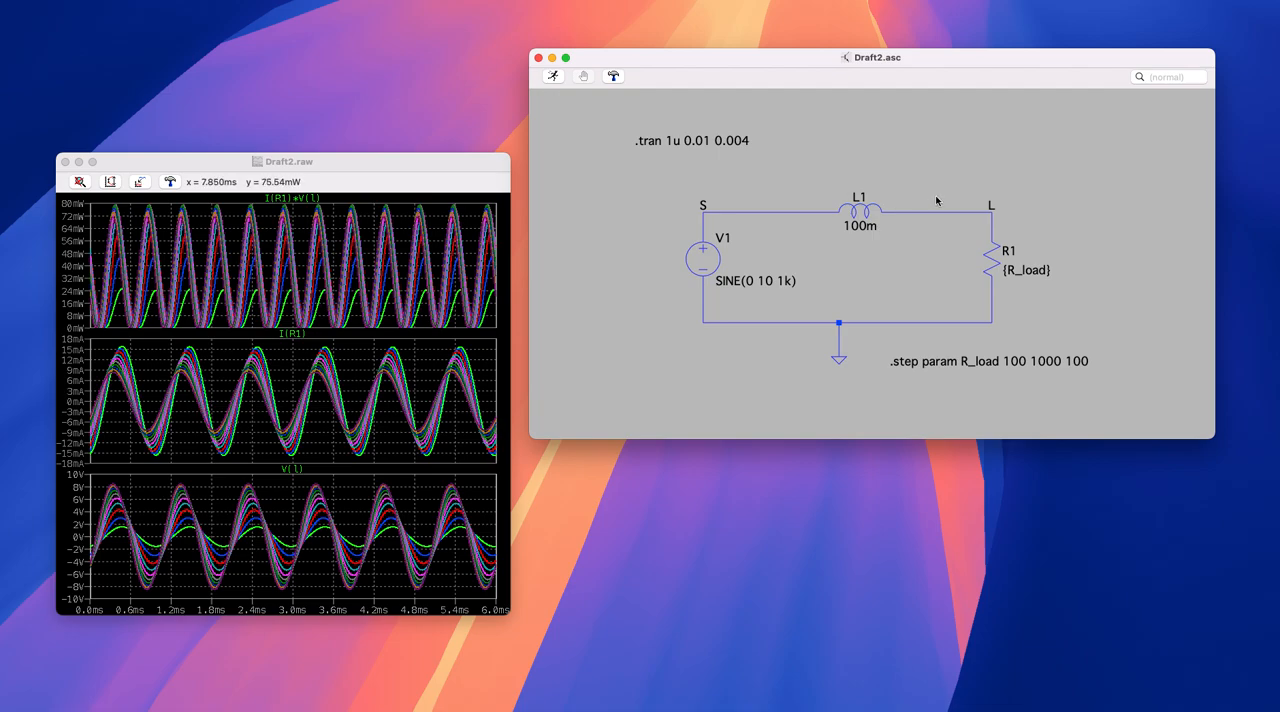
# - Add the SPICE directive ".meas P_load AVR V(l)*I(R1)" and place it above the load resistor R1
pyautogui.rightClick(898, 139)
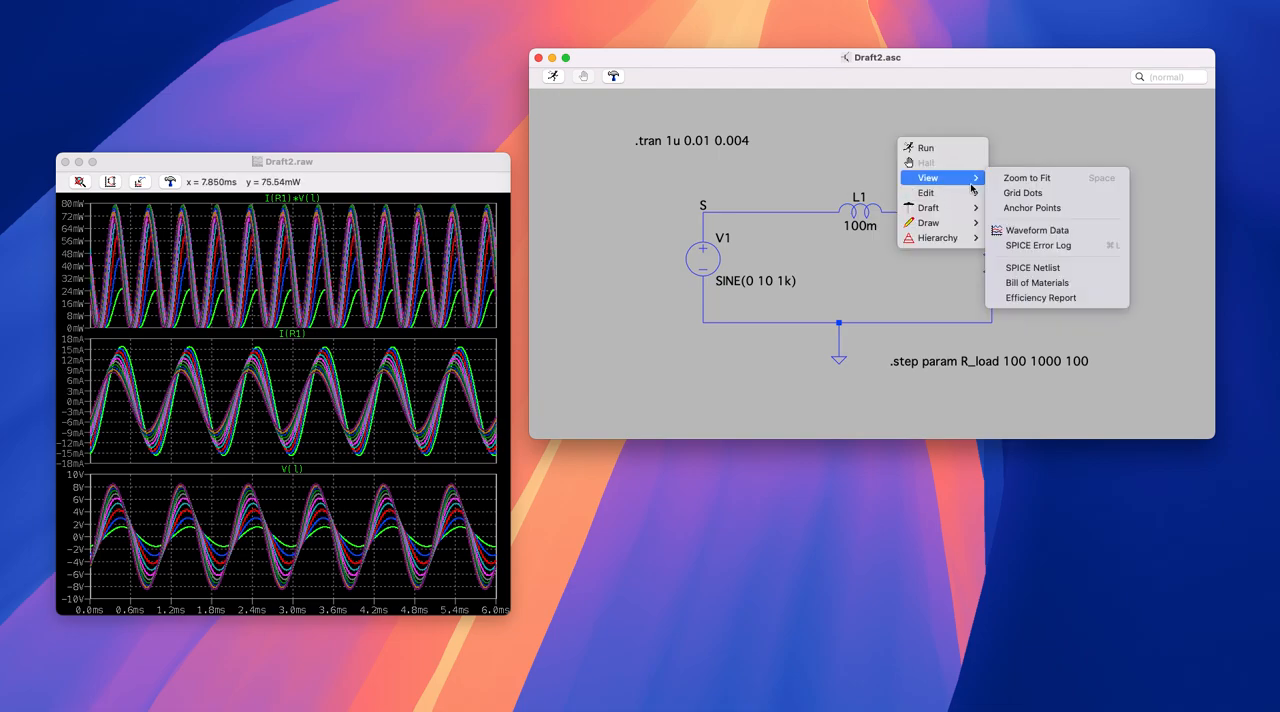
pyautogui.moveTo(982, 207)
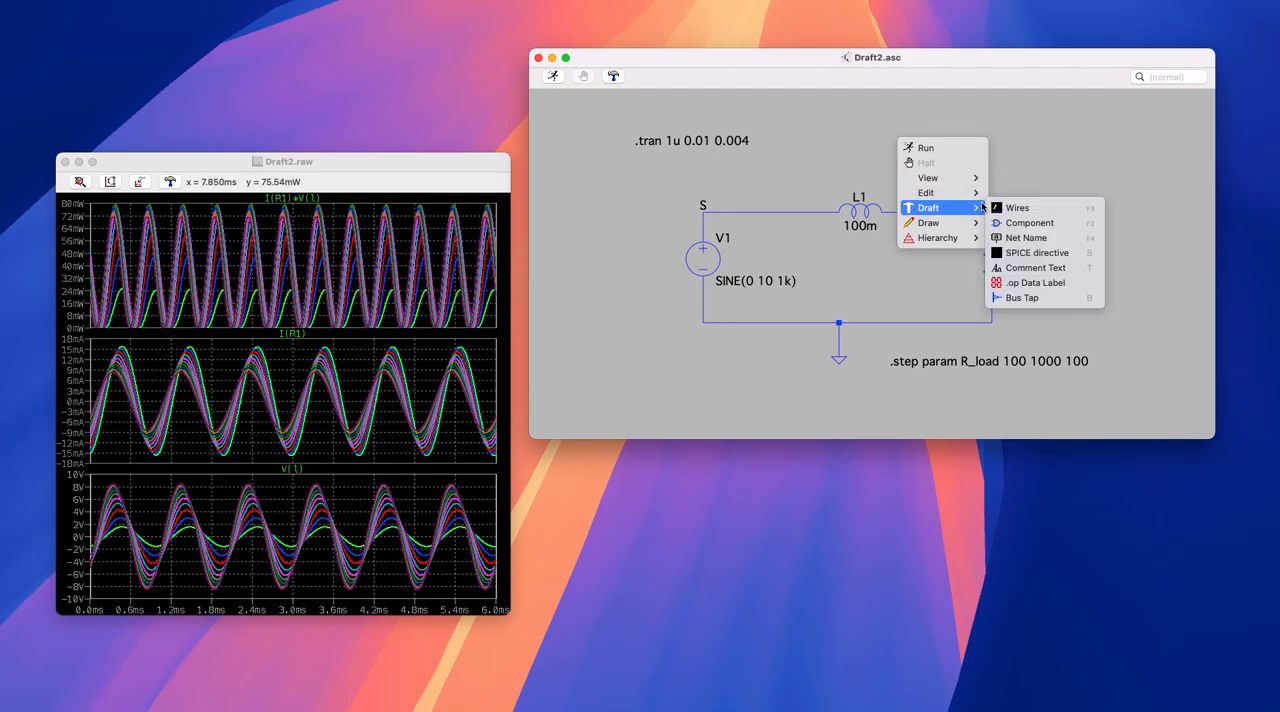
pyautogui.click(1038, 253)
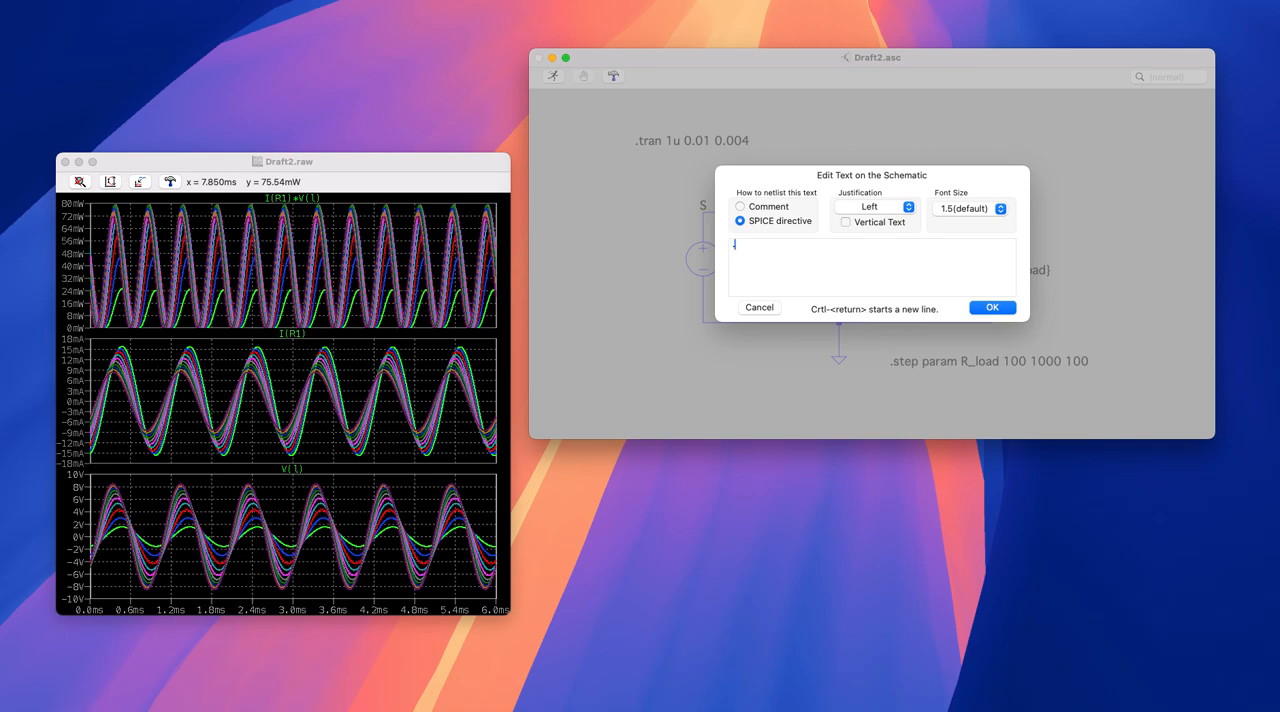
pyautogui.write('.meas P_')
pyautogui.write('load')
pyautogui.write('AVR')
pyautogui.write('V(l)*I(R1')
pyautogui.moveTo(788, 244)
pyautogui.mouseDown()
pyautogui.moveTo(846, 244)
pyautogui.moveTo(809, 246)
pyautogui.mouseUp()
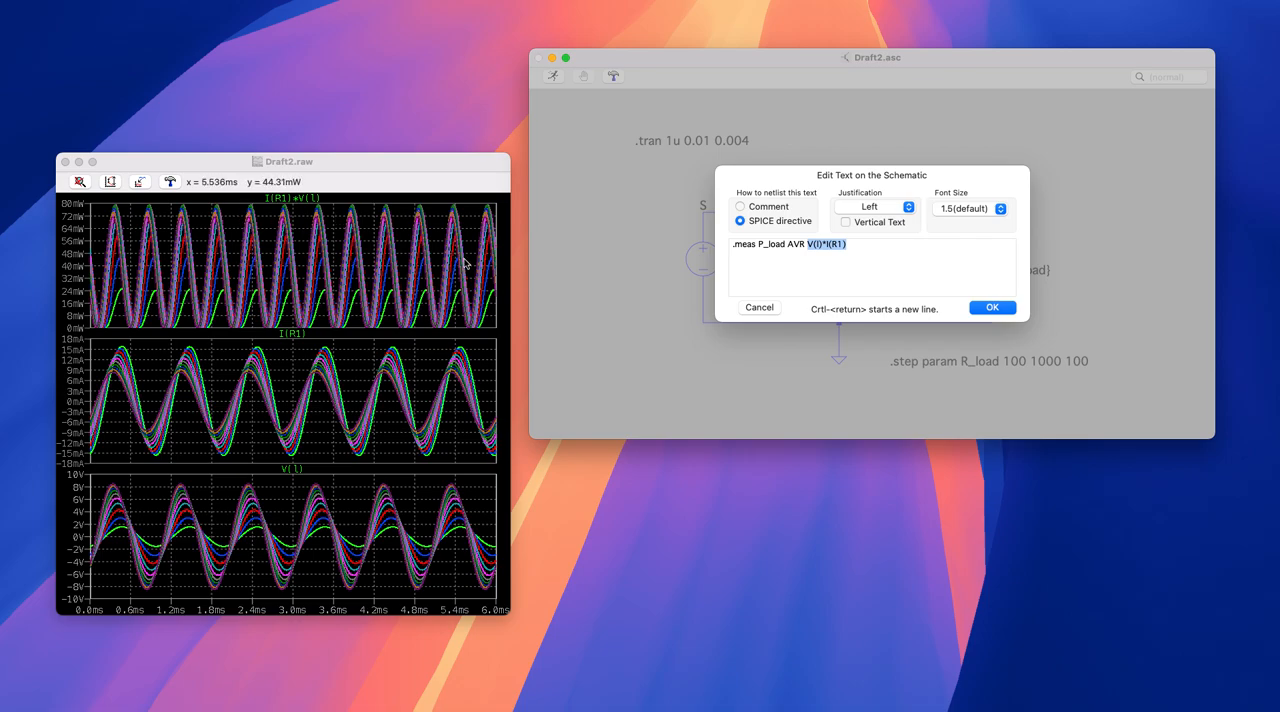
pyautogui.moveTo(789, 246); pyautogui.dragTo(803, 246)
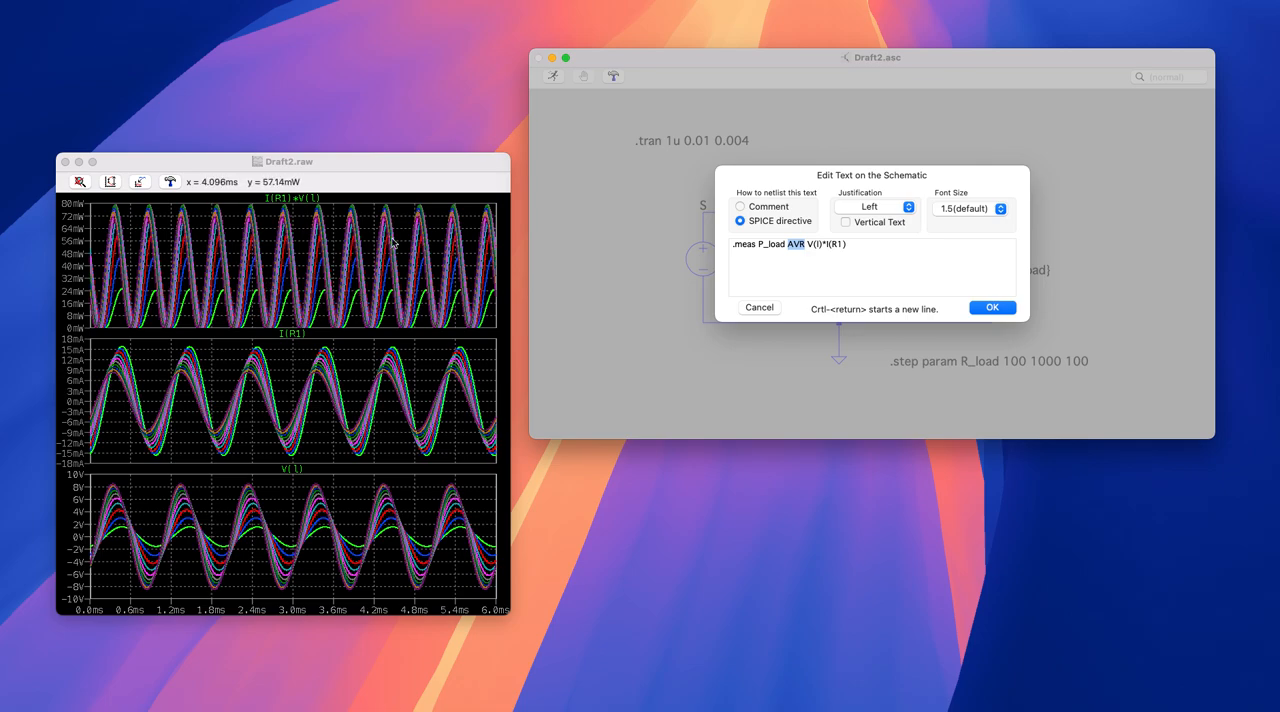
pyautogui.click(901, 261)
pyautogui.click(992, 308)
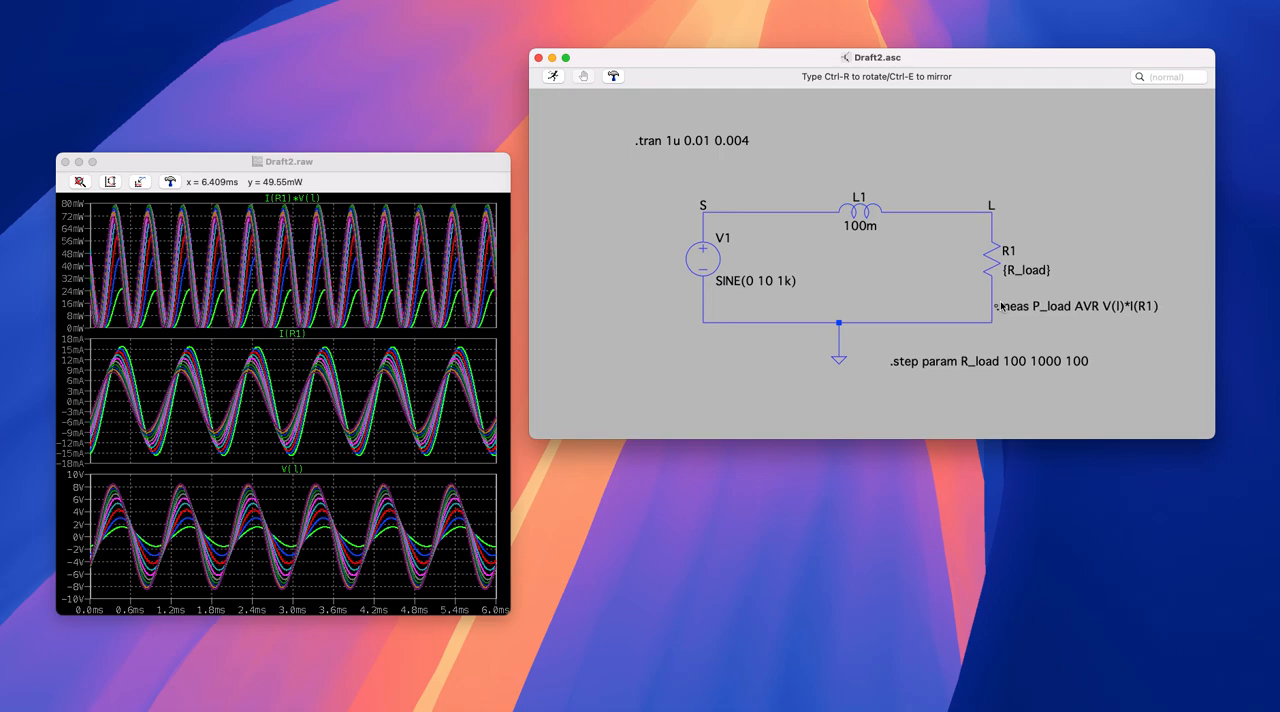
pyautogui.click(963, 152)
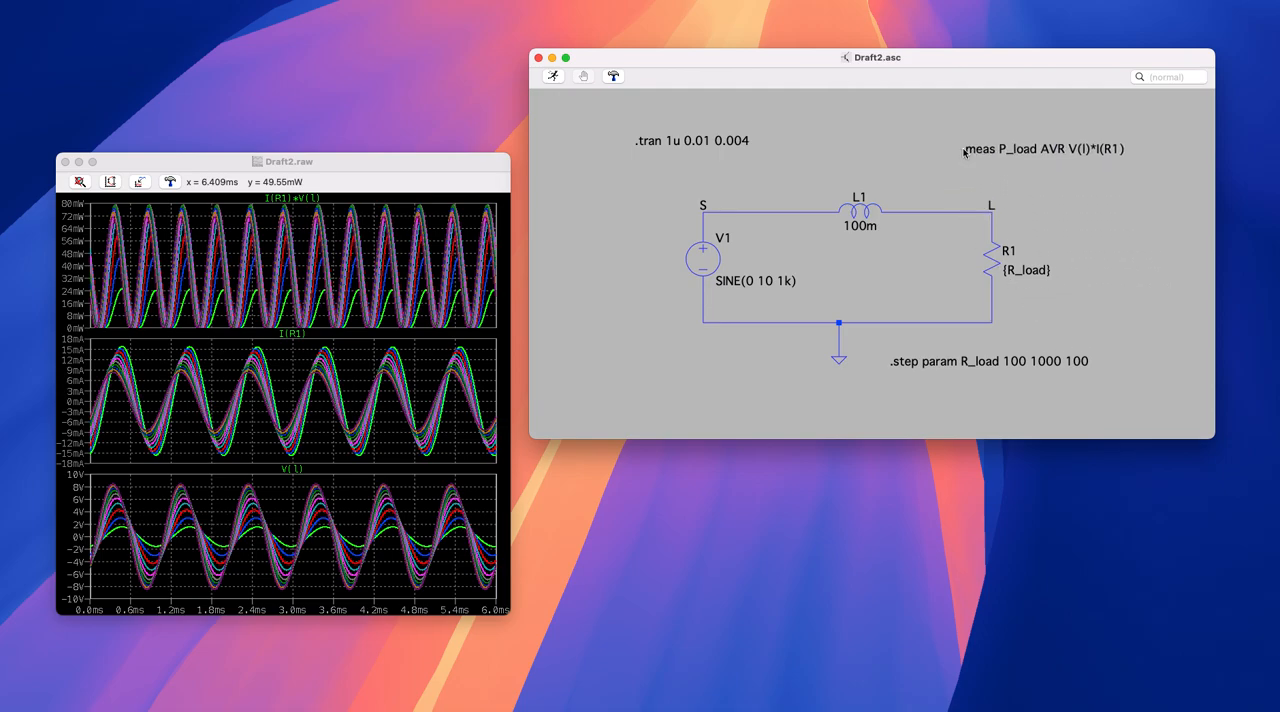
# - Run the stepped simulation with the measurement directive and open the SPICE error log
pyautogui.click(554, 78)
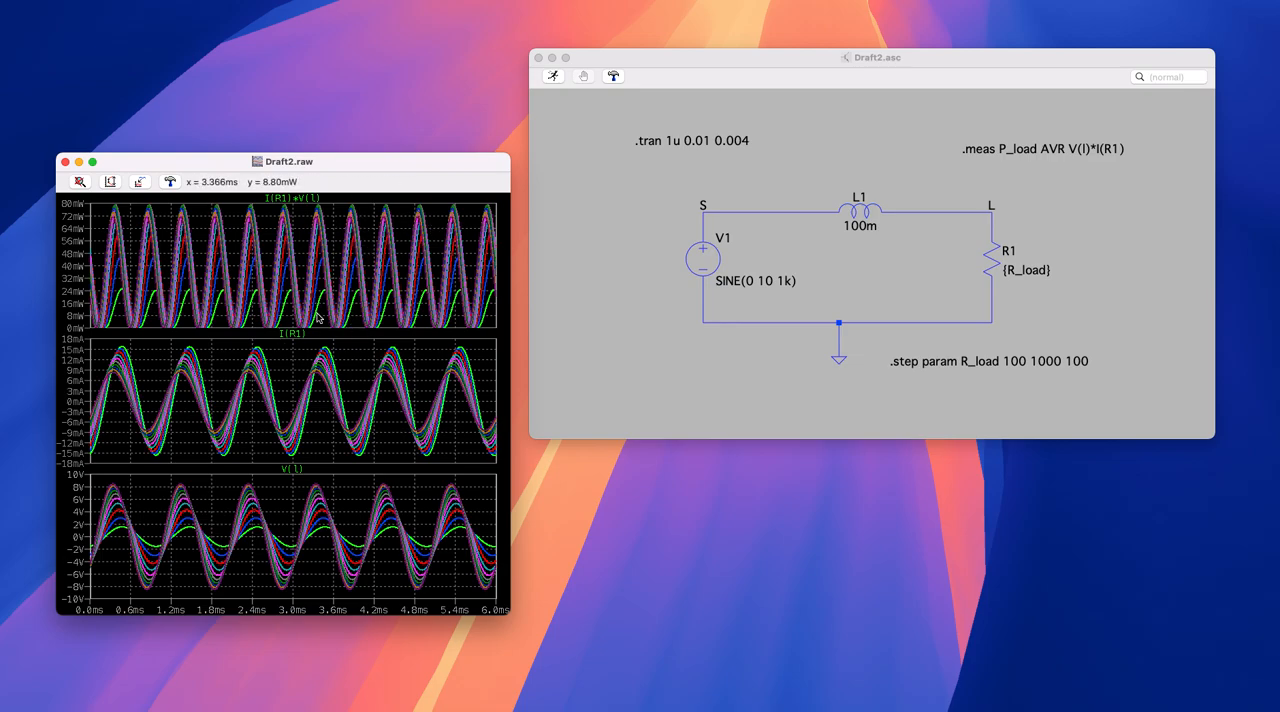
pyautogui.rightClick(627, 210)
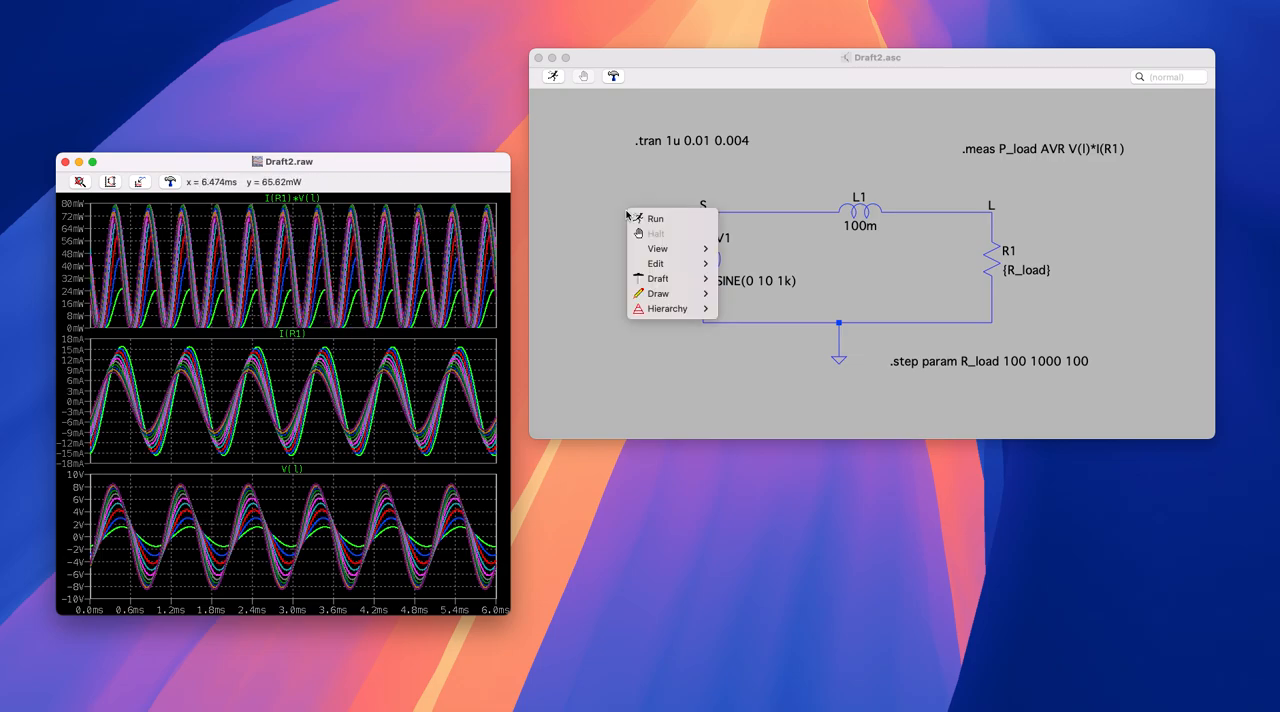
pyautogui.moveTo(703, 252)
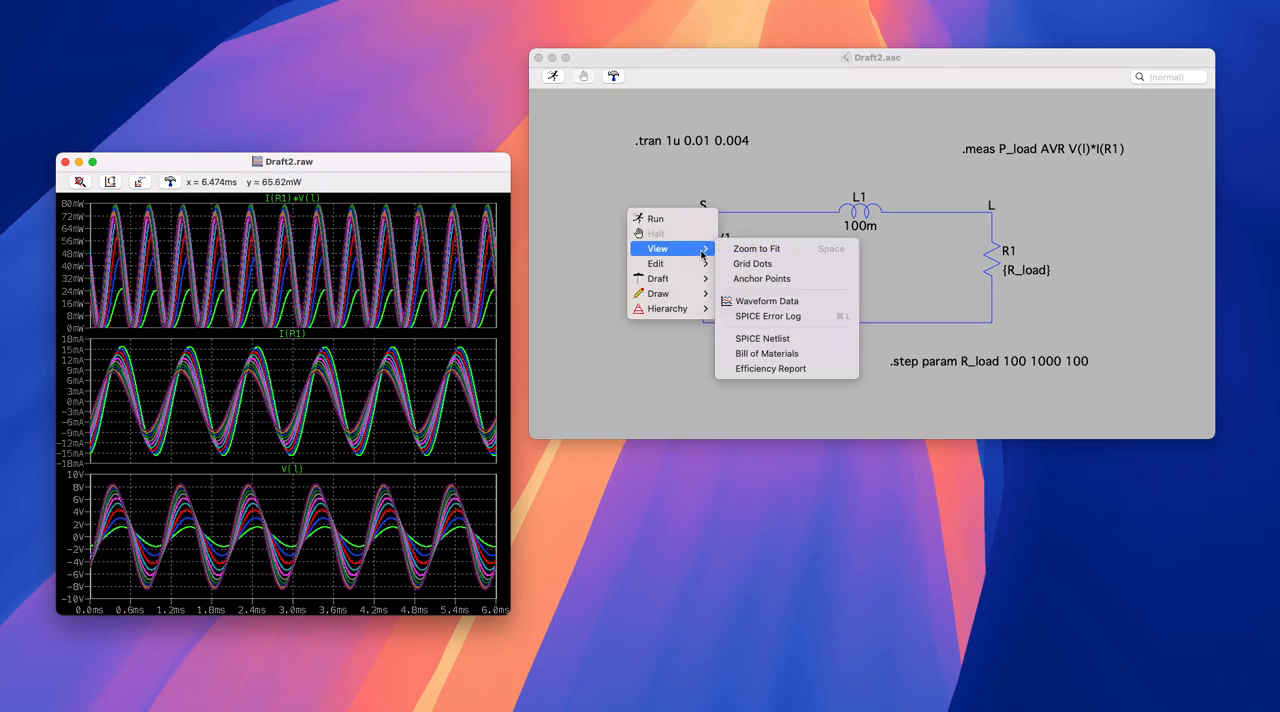
pyautogui.click(789, 320)
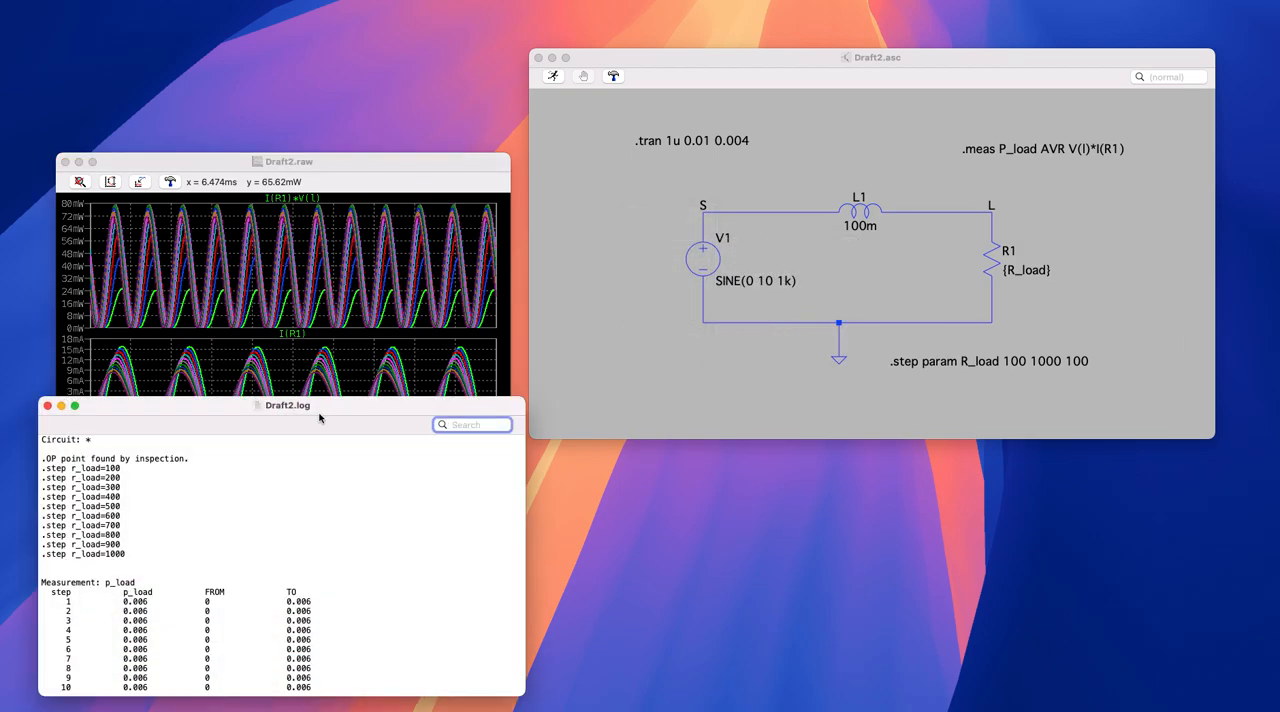
# - Make the log window taller and arrange it and the schematic window so the directives stay readable
pyautogui.moveTo(325, 418); pyautogui.dragTo(559, 136)
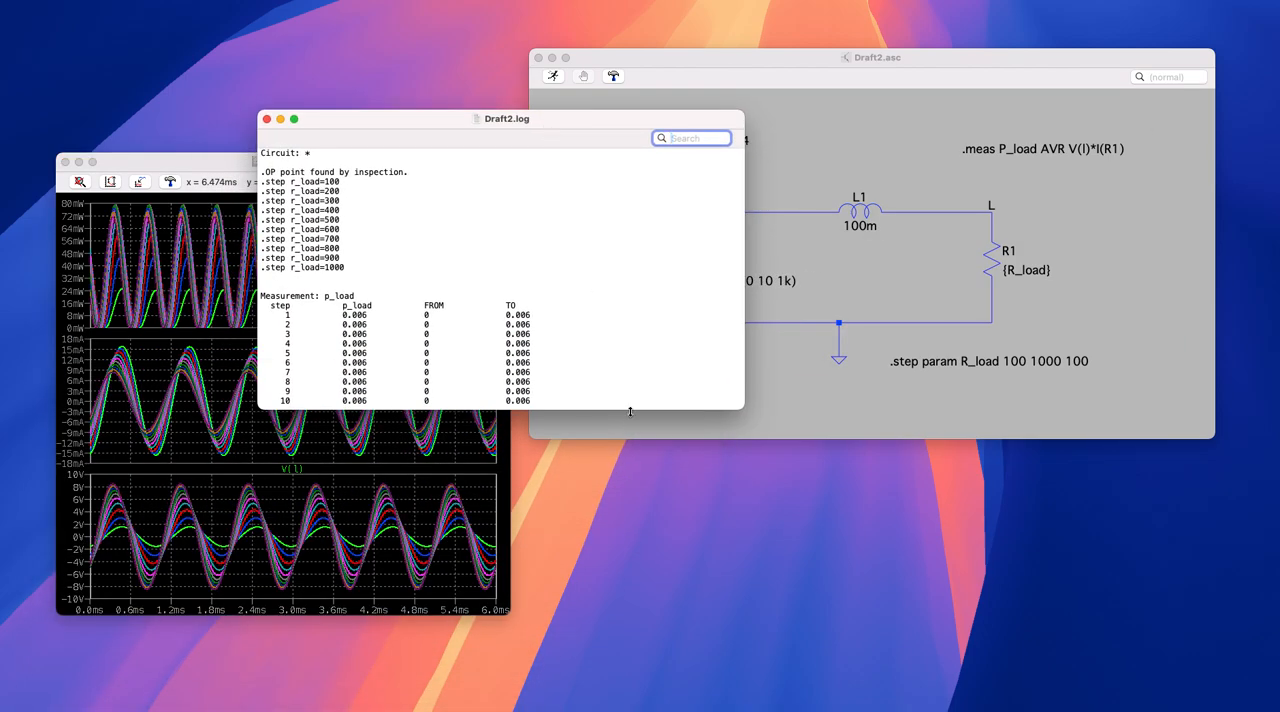
pyautogui.moveTo(630, 409); pyautogui.dragTo(647, 650)
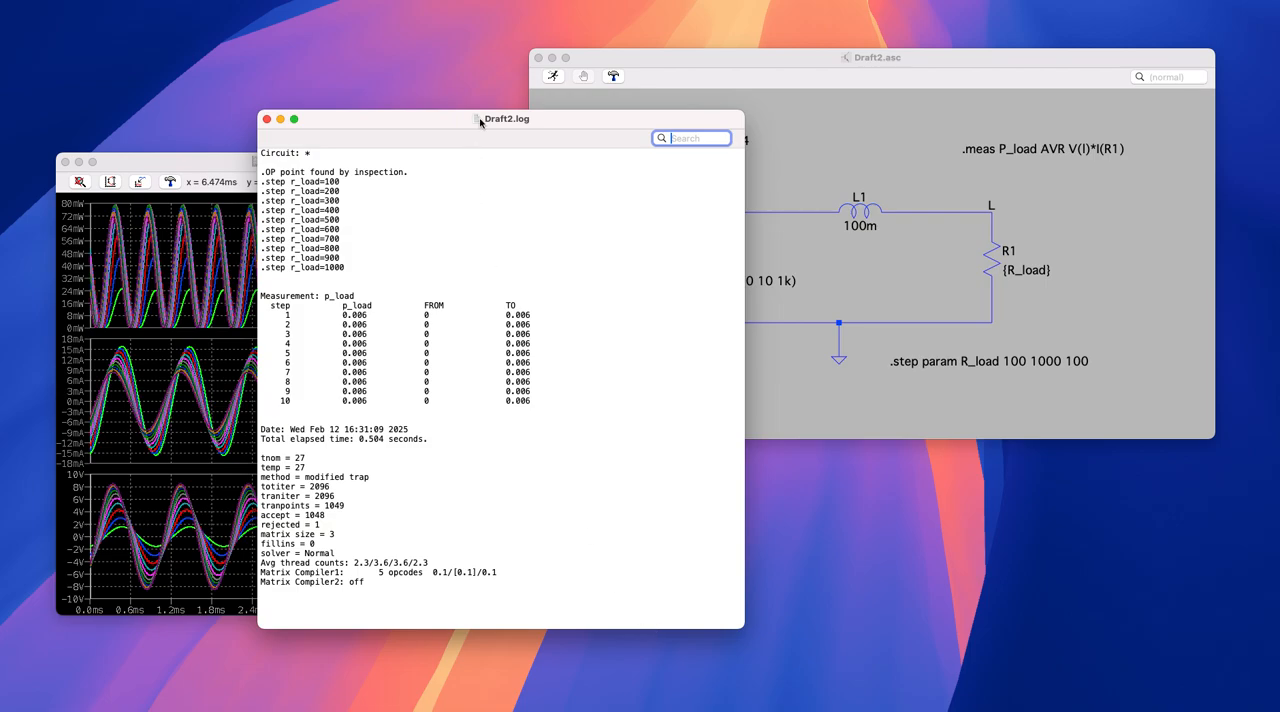
pyautogui.moveTo(568, 123); pyautogui.dragTo(712, 206)
pyautogui.moveTo(845, 81); pyautogui.dragTo(886, 68)
pyautogui.click(637, 240)
pyautogui.moveTo(713, 209); pyautogui.dragTo(699, 206)
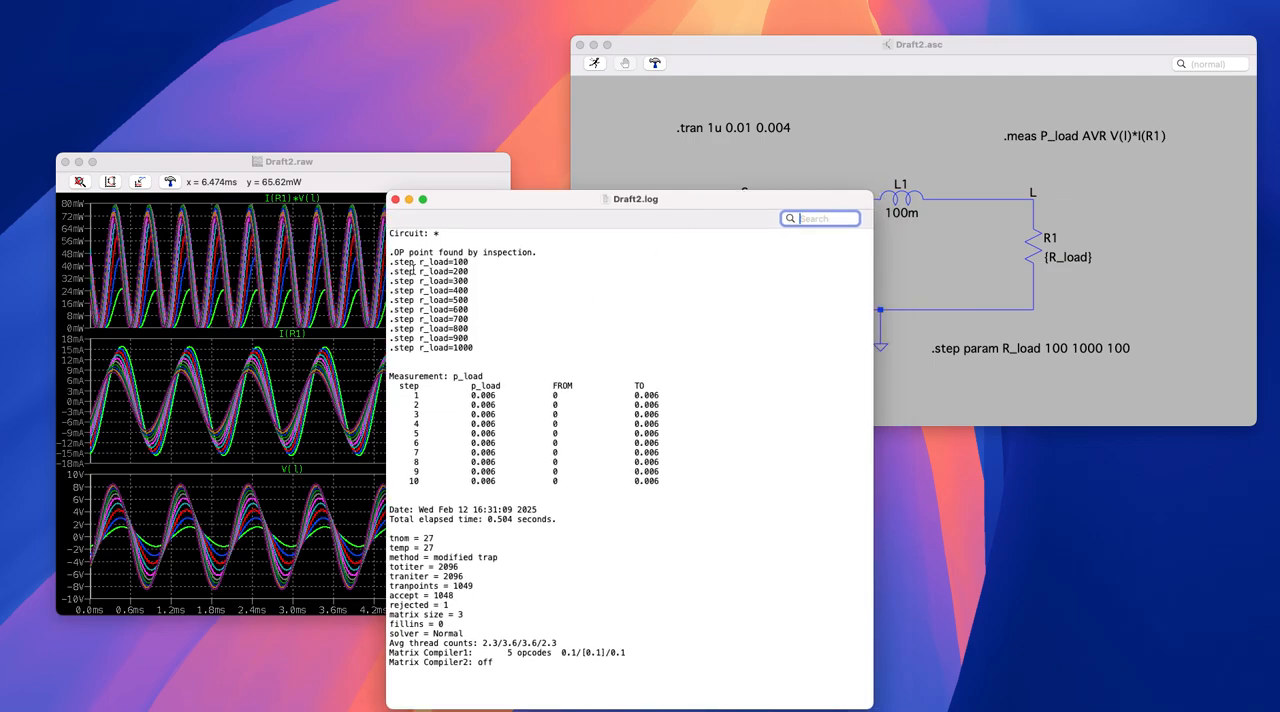
# - Examine the r_load step list and the p_load measurement table in the log, and close the log
pyautogui.moveTo(391, 262); pyautogui.dragTo(476, 348)
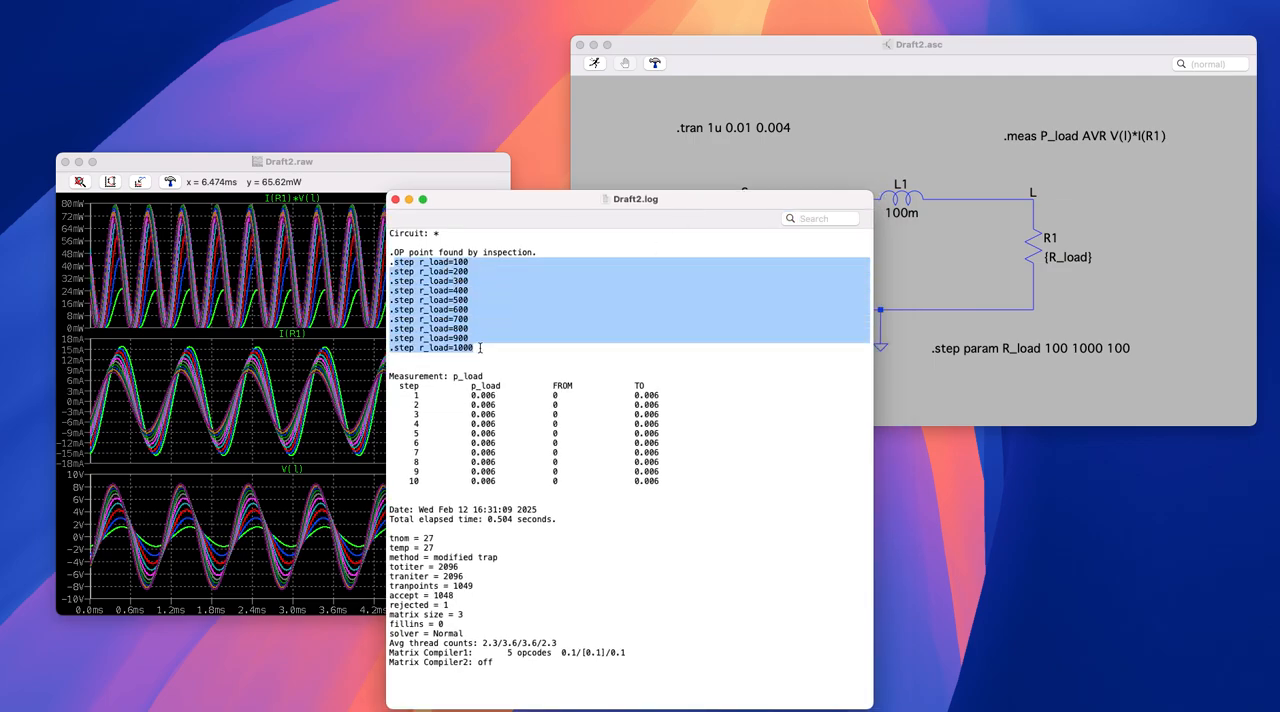
pyautogui.moveTo(453, 261); pyautogui.dragTo(470, 261)
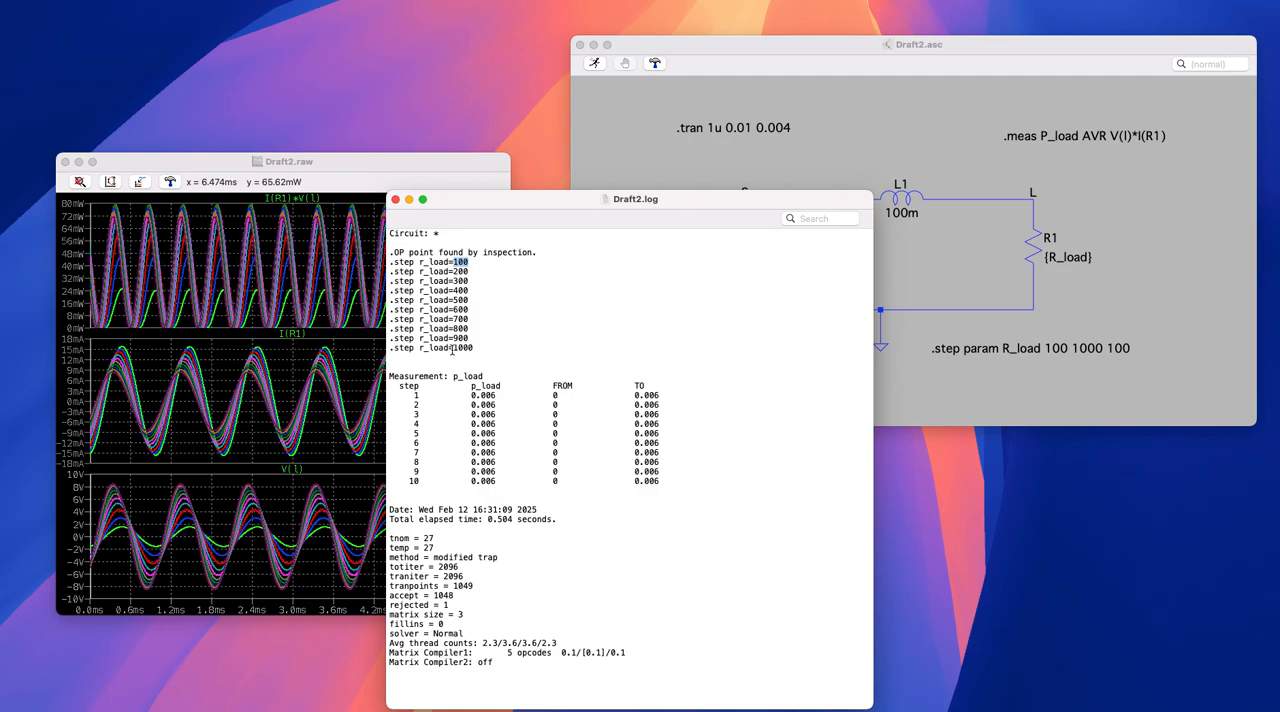
pyautogui.moveTo(453, 349); pyautogui.dragTo(476, 347)
pyautogui.moveTo(453, 271); pyautogui.dragTo(467, 340)
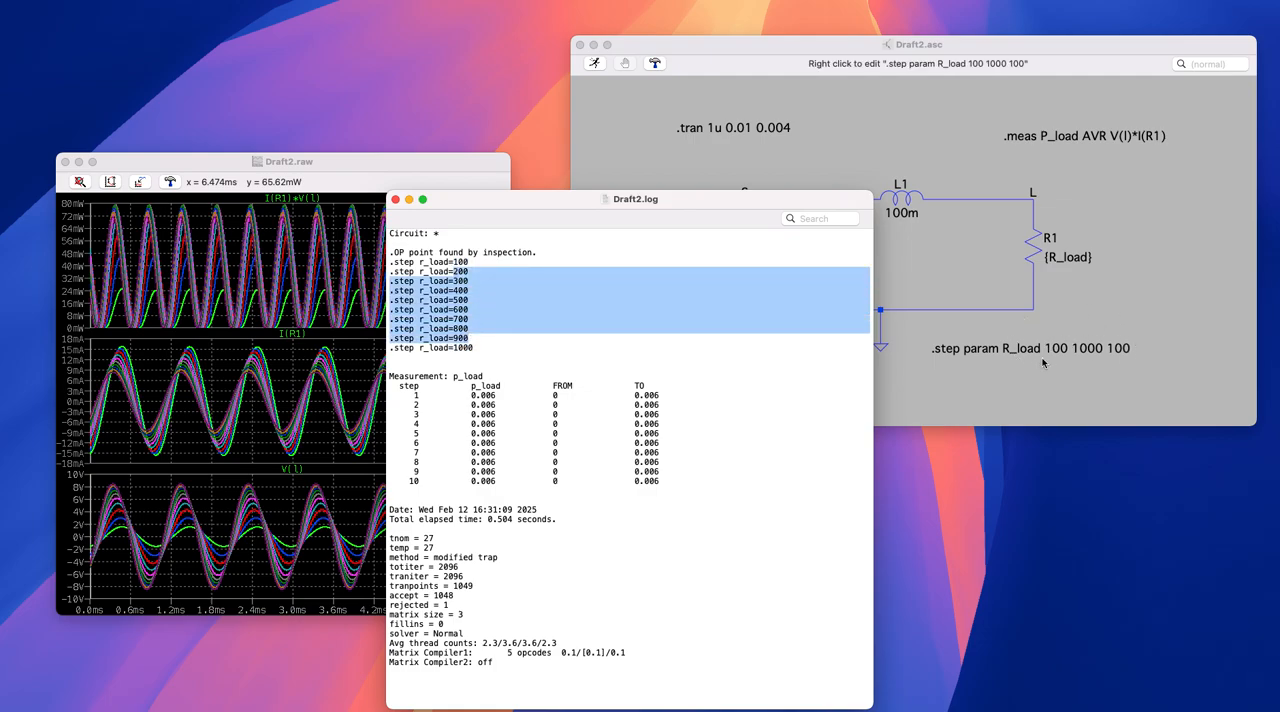
pyautogui.moveTo(414, 394); pyautogui.dragTo(695, 479)
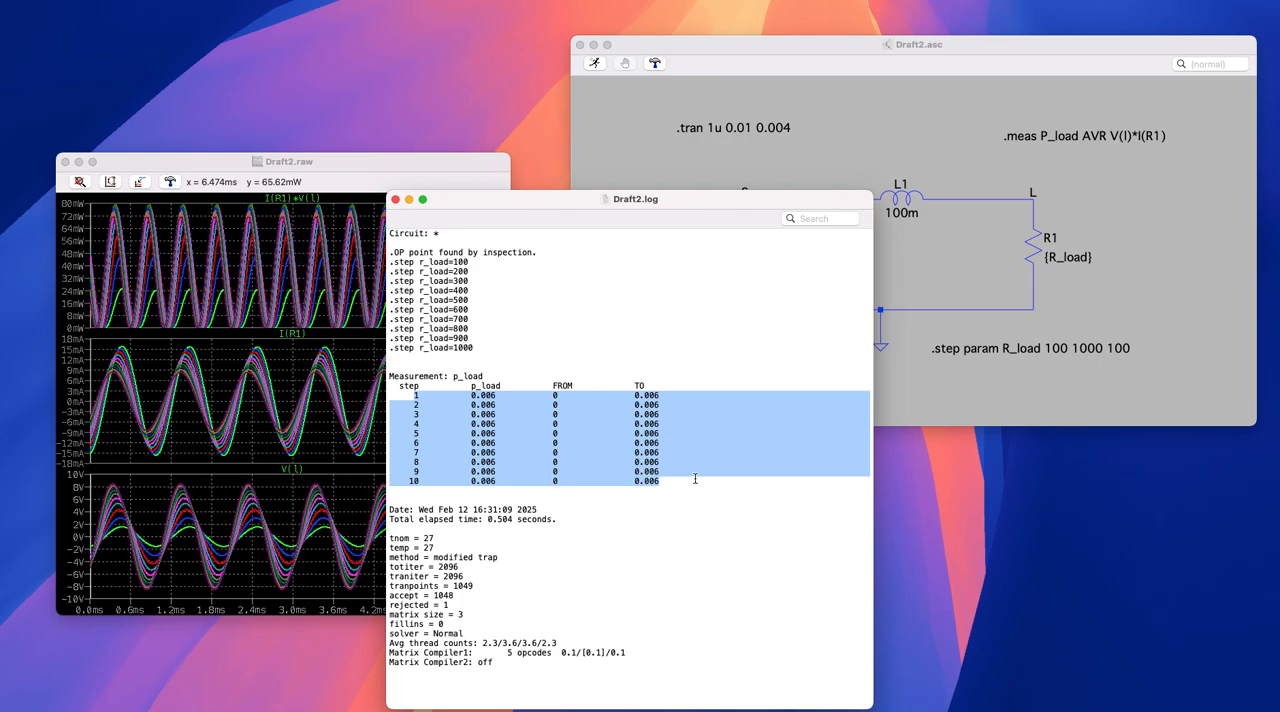
pyautogui.click(695, 479)
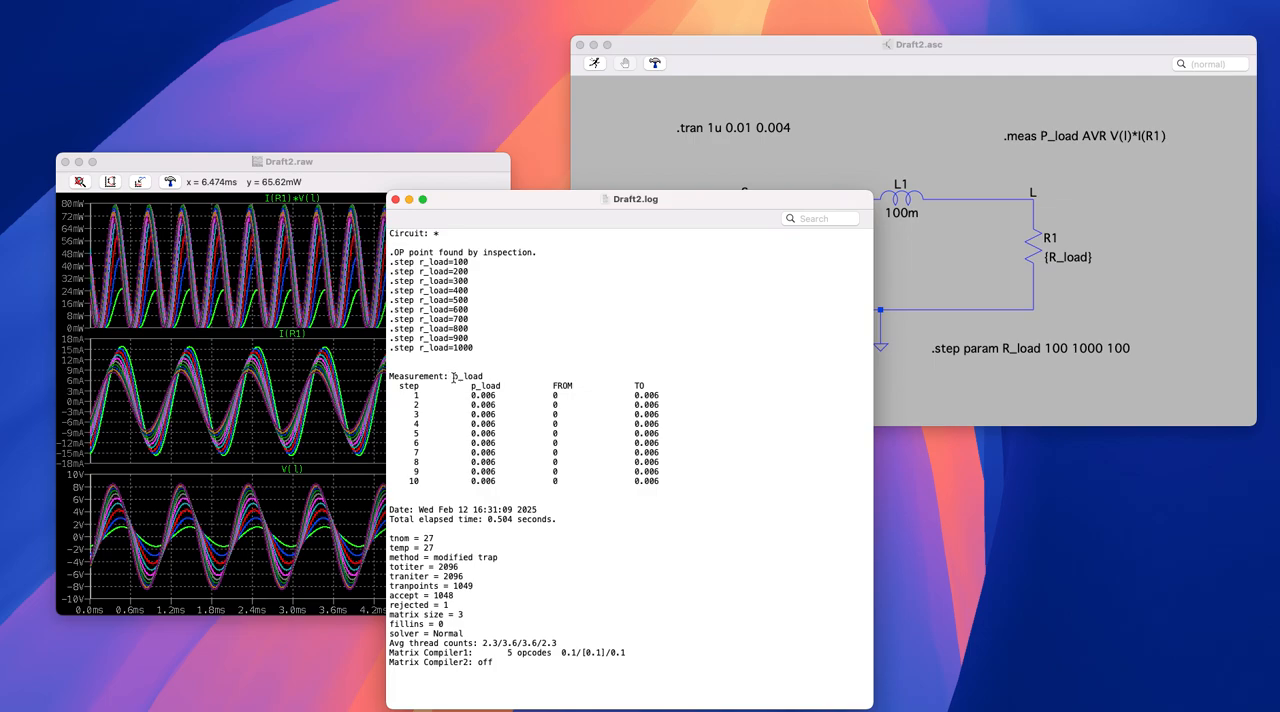
pyautogui.moveTo(452, 377); pyautogui.dragTo(715, 490)
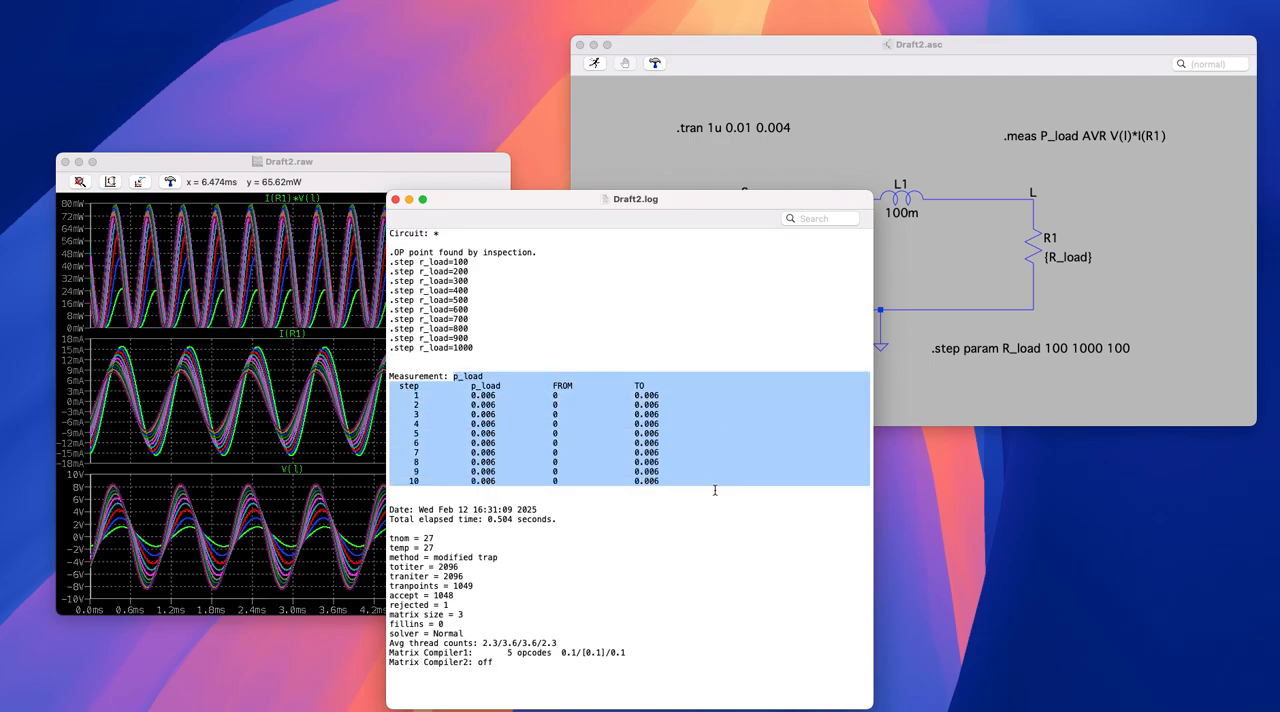
pyautogui.click(718, 478)
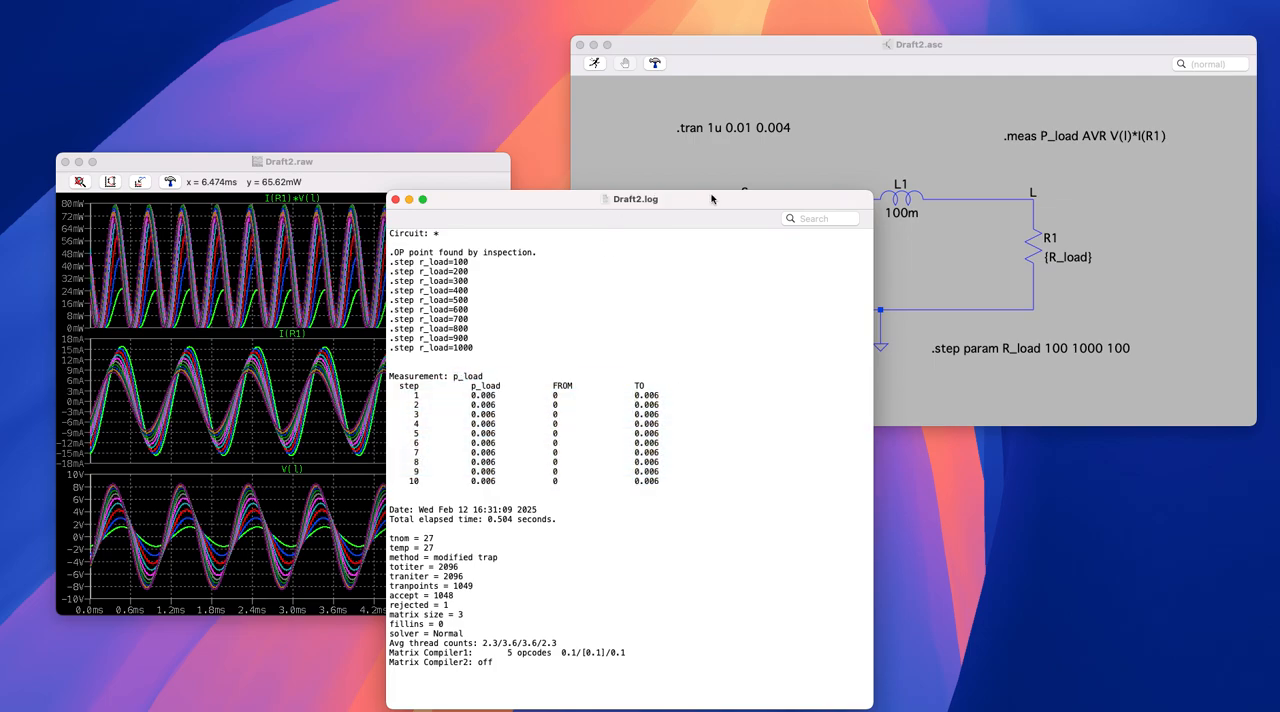
pyautogui.moveTo(711, 200); pyautogui.dragTo(737, 160)
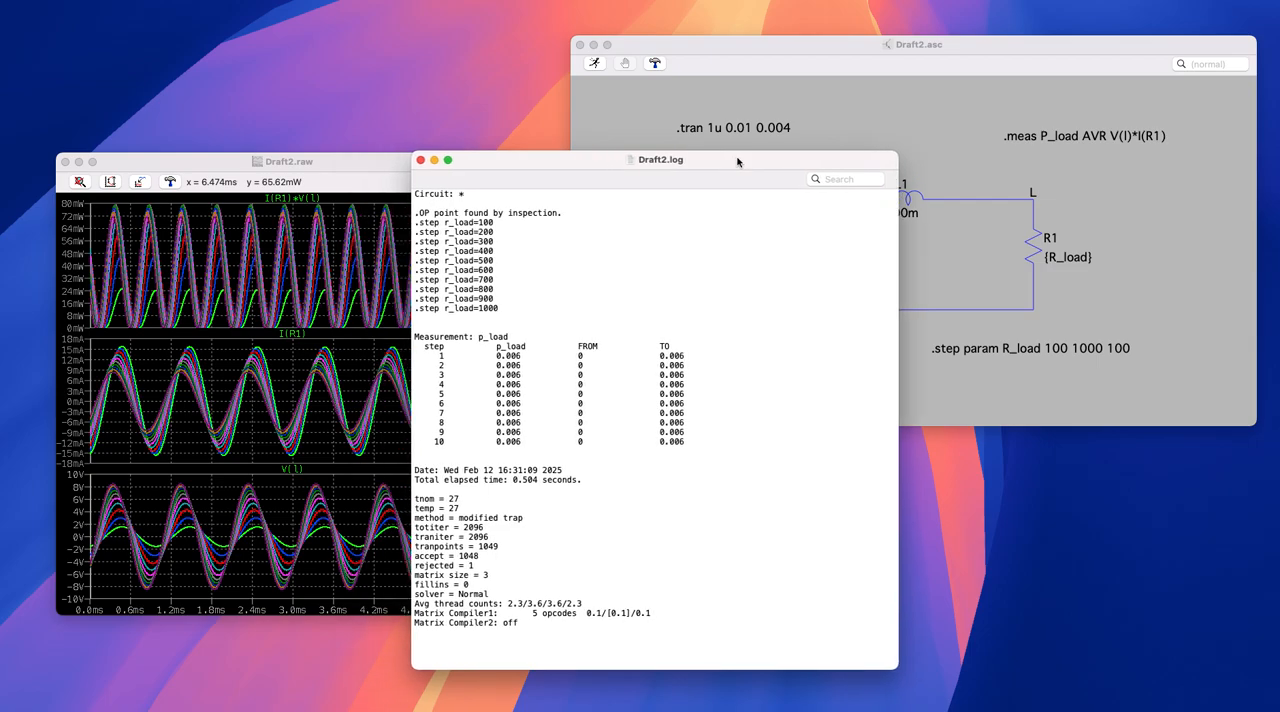
pyautogui.click(421, 162)
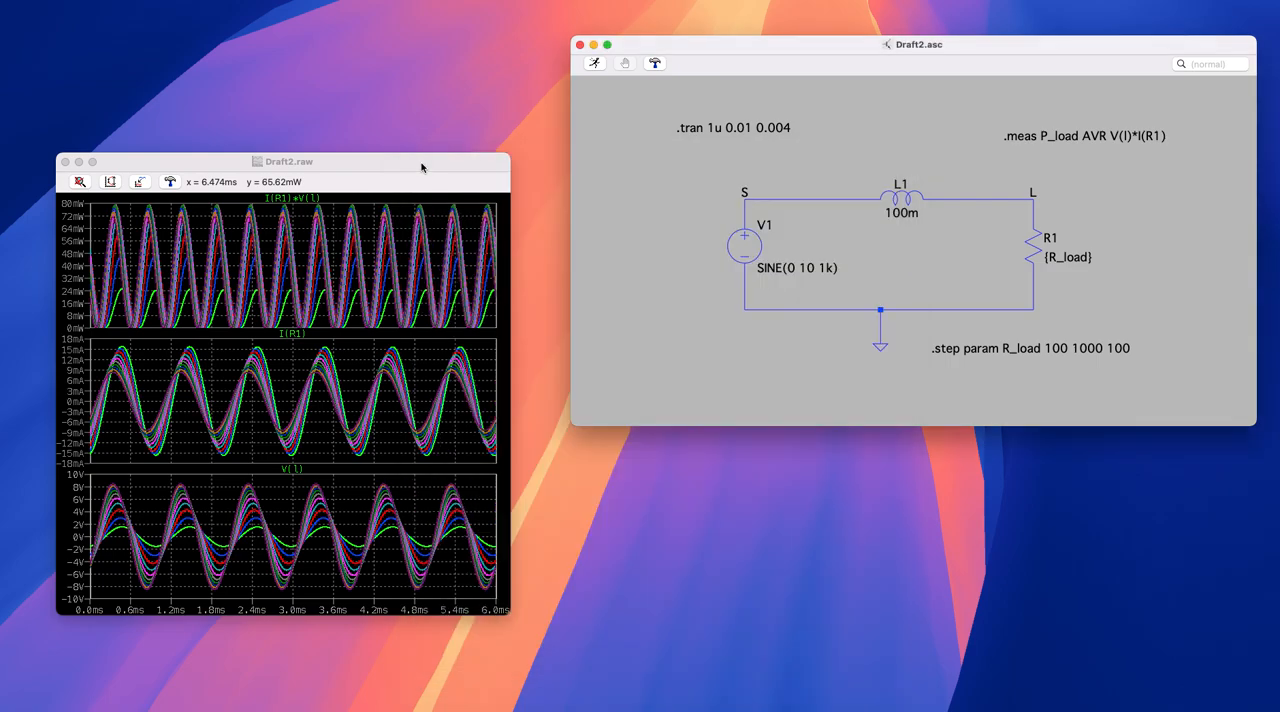
# - Correct the measurement directive's keyword to AVG so it reads ".meas P_load AVG V(l)*I(R1)"
pyautogui.rightClick(1095, 135)
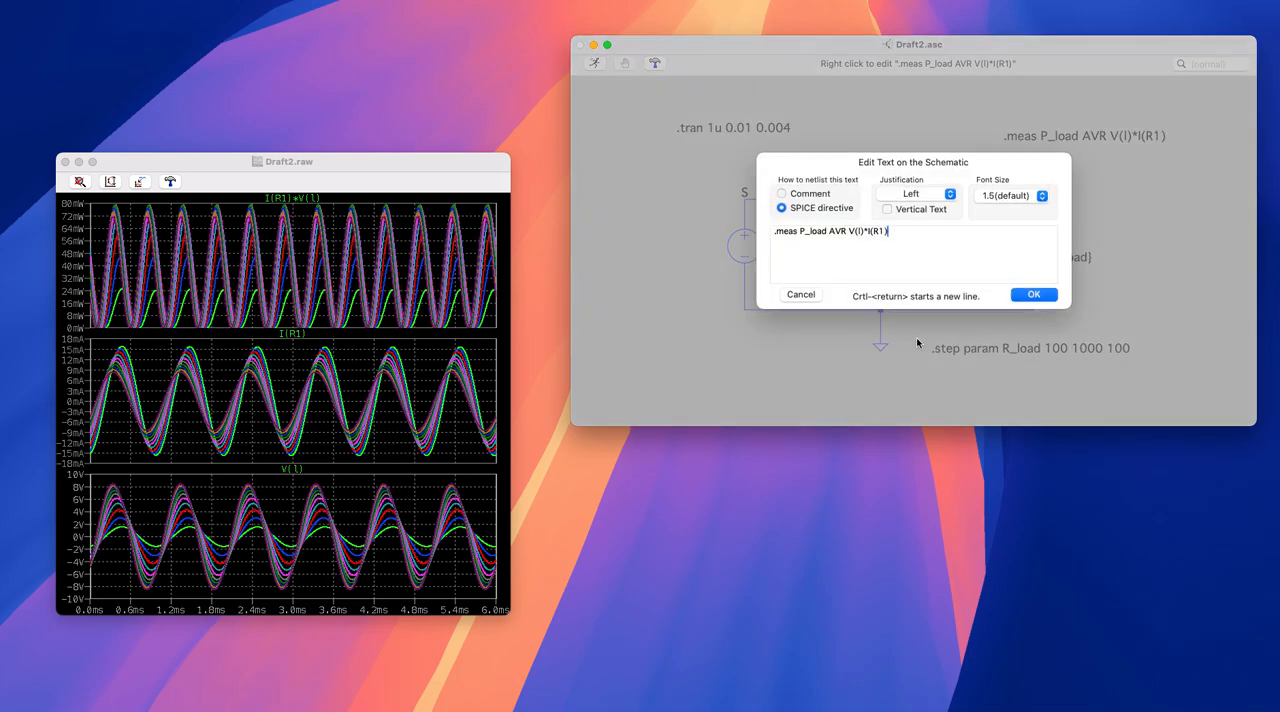
pyautogui.click(849, 231)
pyautogui.press('BackSpace')
pyautogui.write('G')
pyautogui.click(1034, 294)
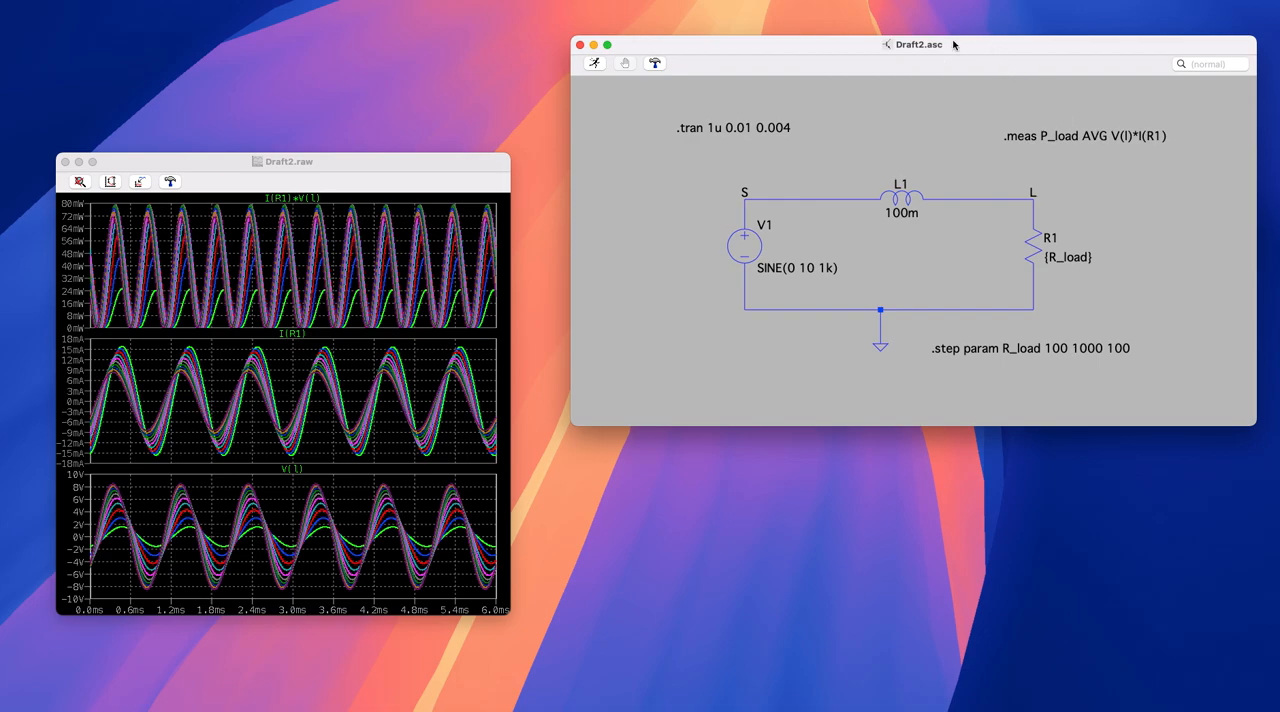
# - Rerun the stepped simulation and bring up its SPICE error log in a taller window
pyautogui.click(595, 63)
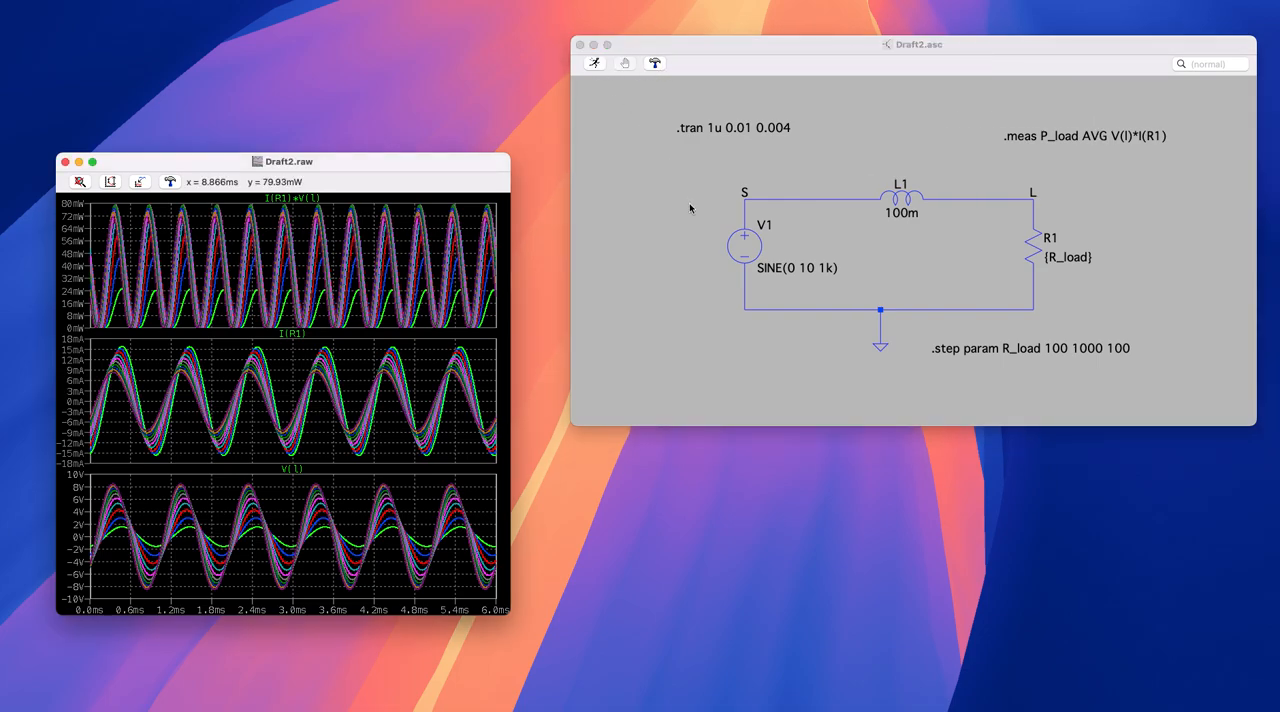
pyautogui.rightClick(656, 189)
pyautogui.moveTo(692, 262)
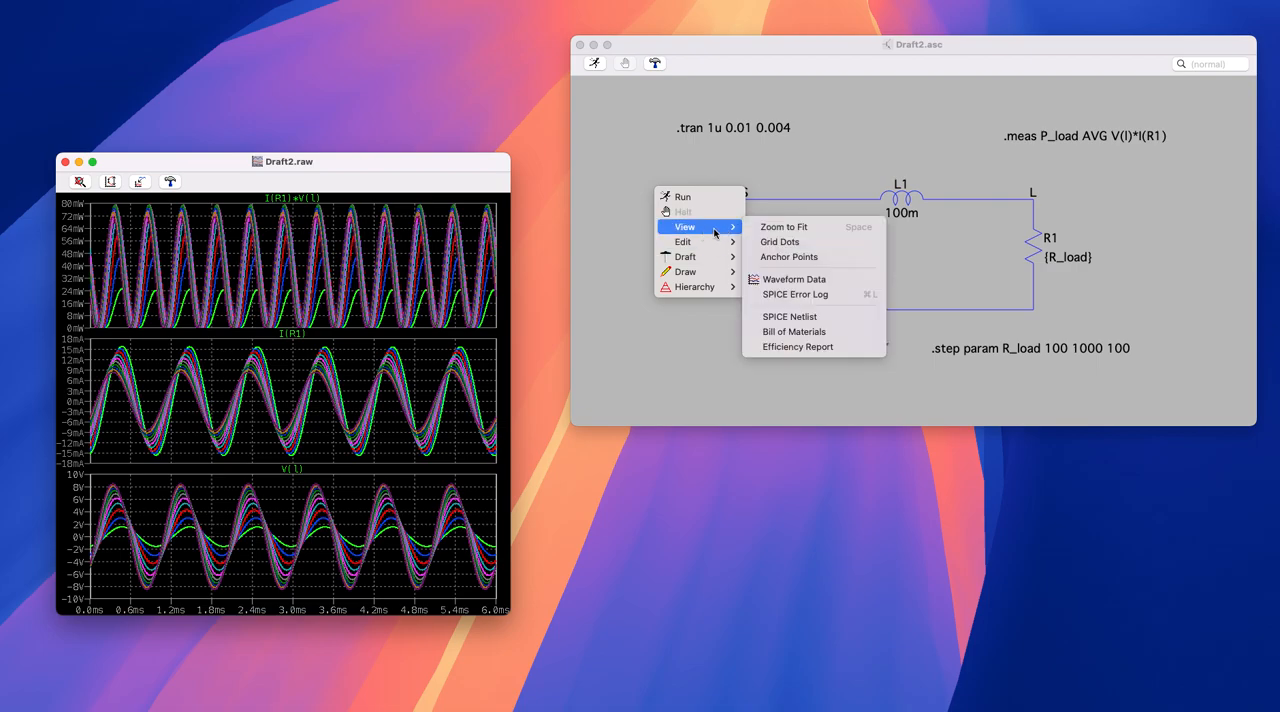
pyautogui.click(797, 290)
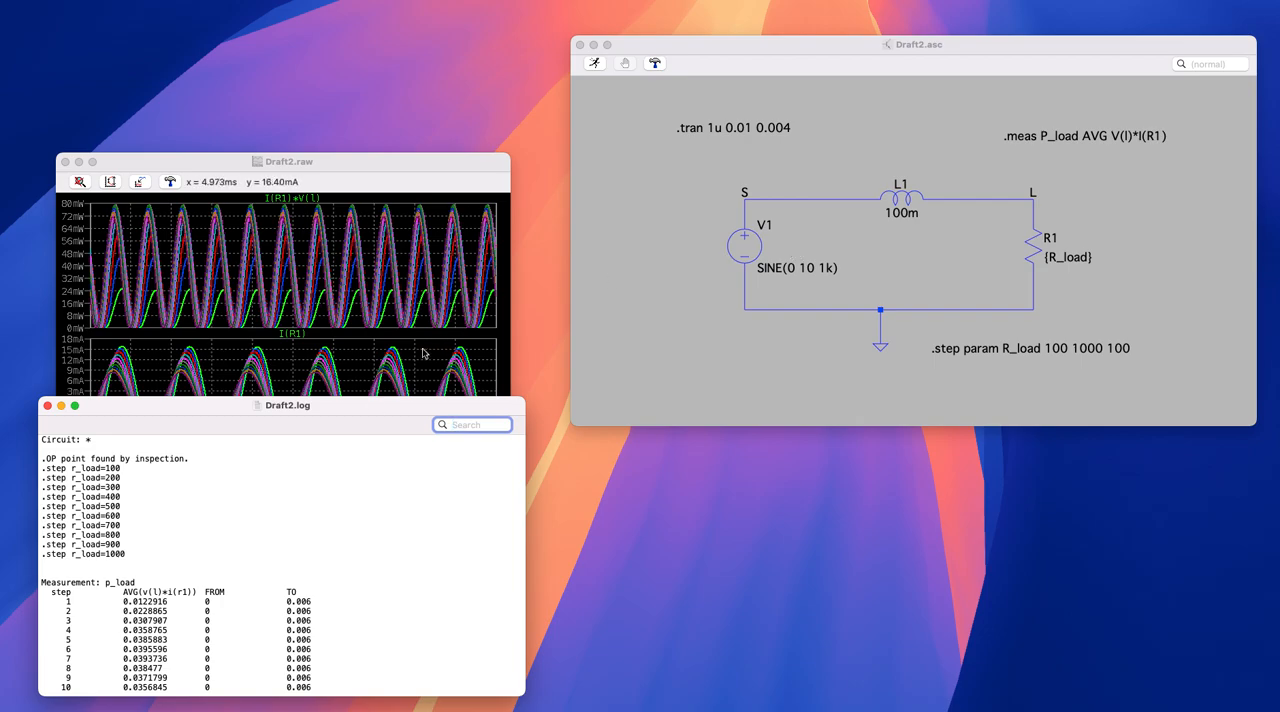
pyautogui.moveTo(365, 411); pyautogui.dragTo(617, 98)
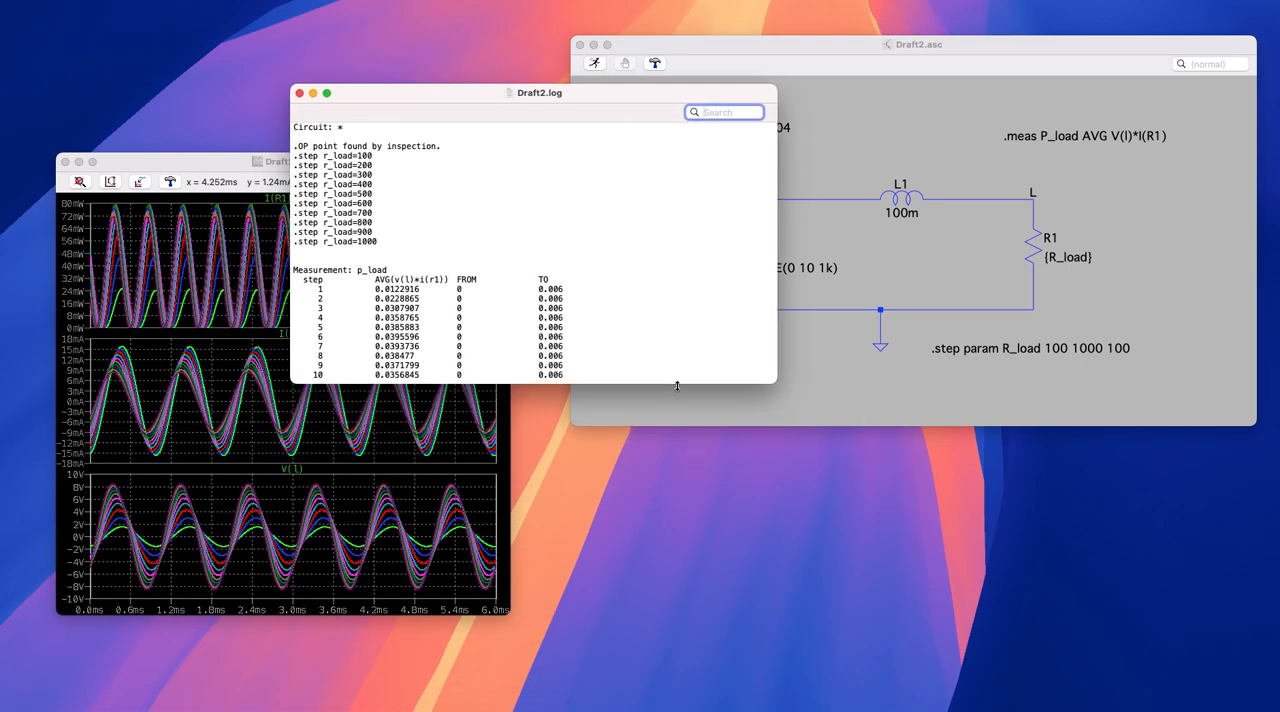
pyautogui.moveTo(677, 383); pyautogui.dragTo(710, 613)
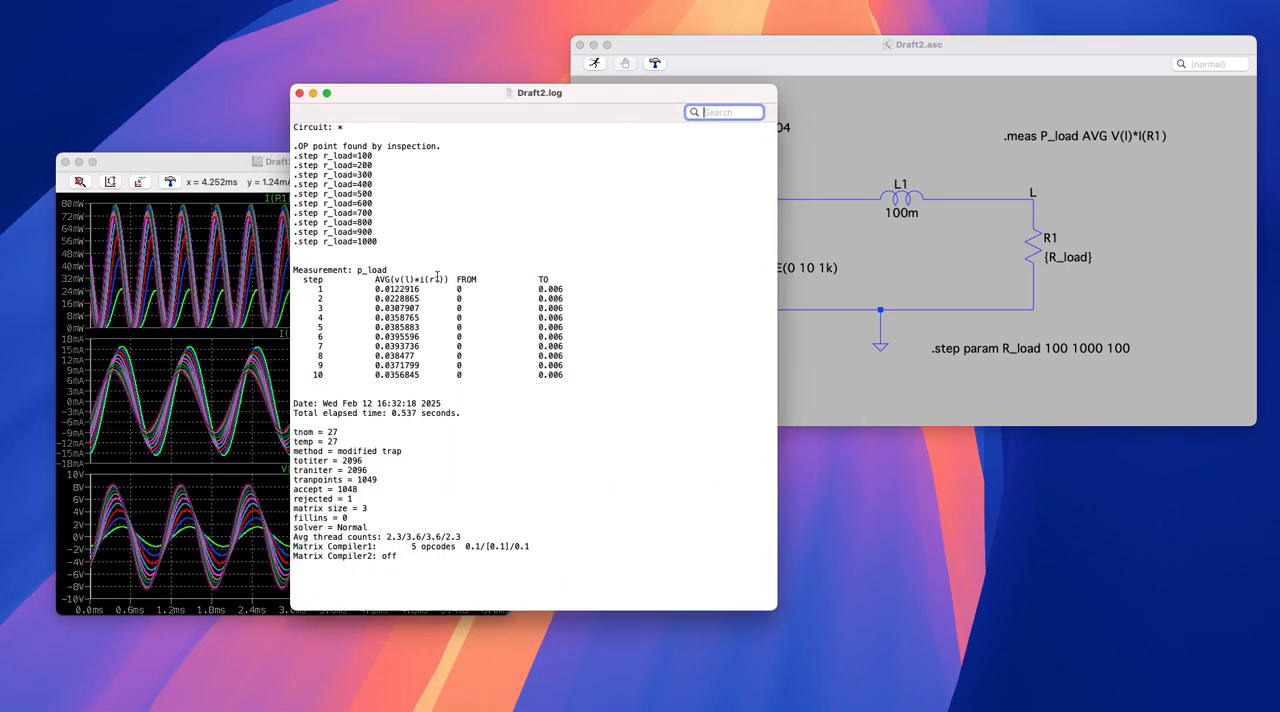
# - Examine the average load power for each step in the log, matching it to the R_load values and comparing the highest rows
pyautogui.moveTo(376, 280); pyautogui.dragTo(450, 277)
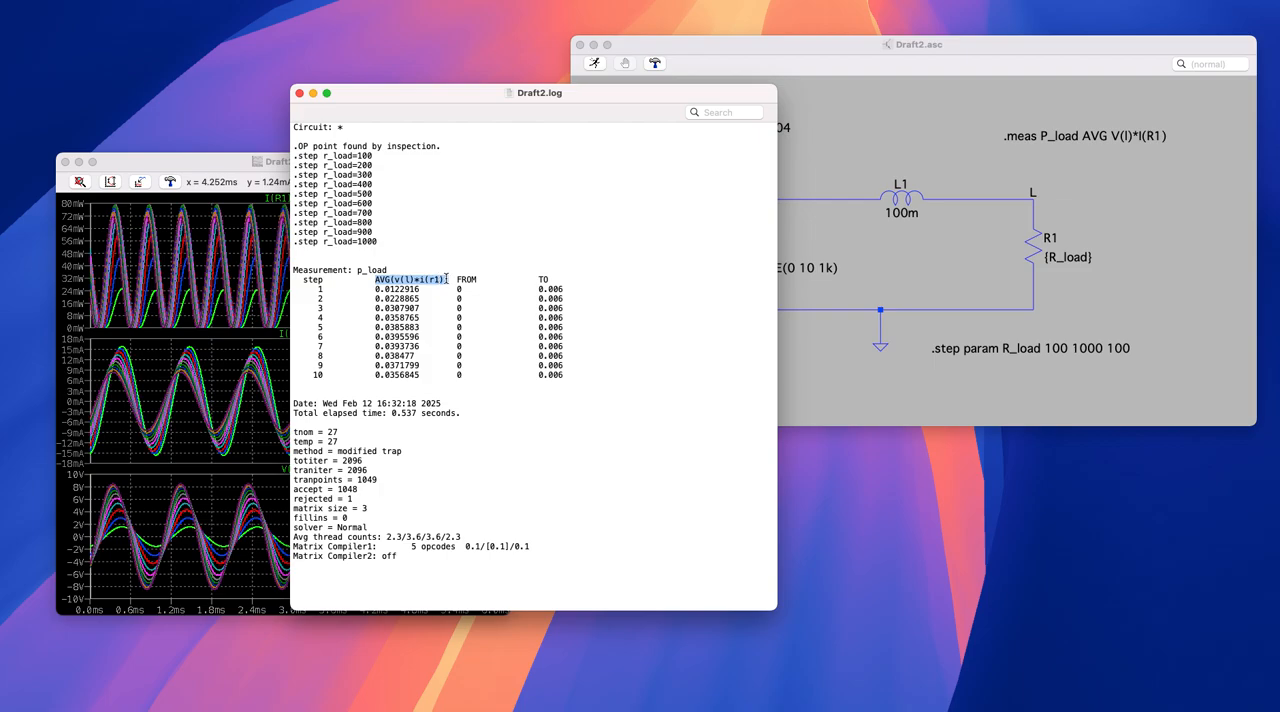
pyautogui.click(463, 296)
pyautogui.moveTo(375, 290); pyautogui.dragTo(422, 289)
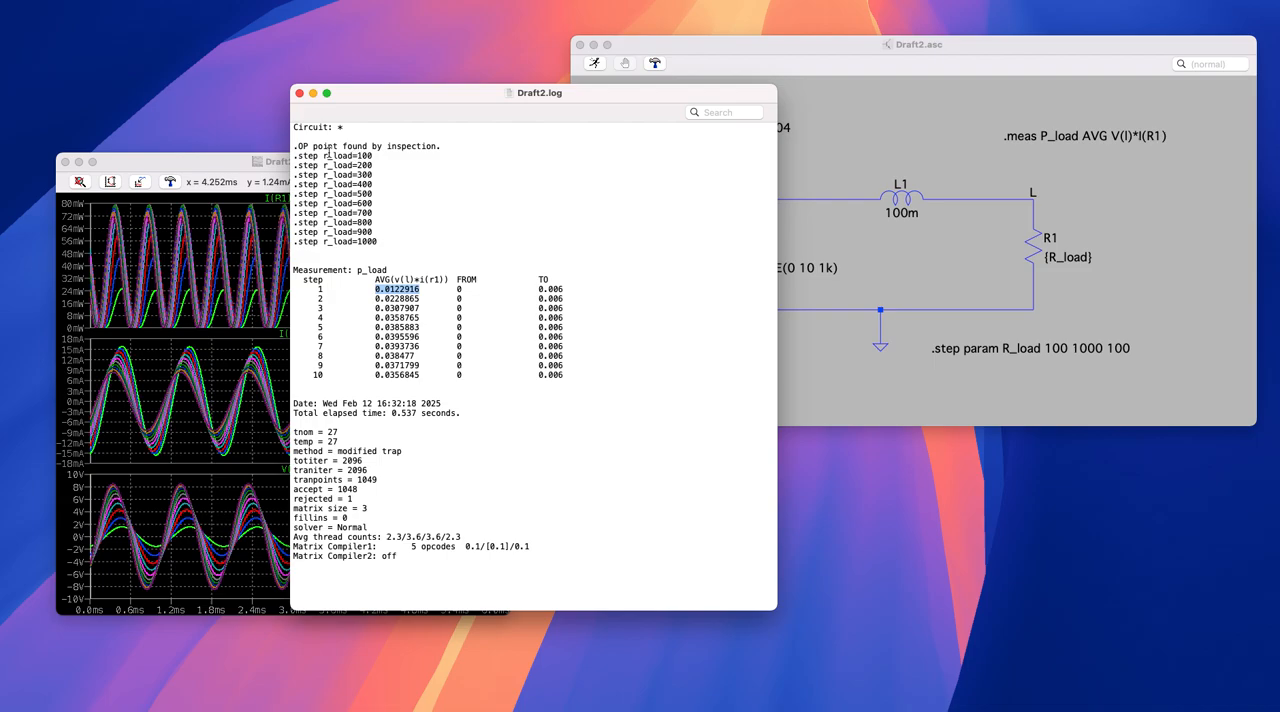
pyautogui.moveTo(326, 156); pyautogui.dragTo(372, 156)
pyautogui.moveTo(375, 289); pyautogui.dragTo(402, 289)
pyautogui.moveTo(376, 300); pyautogui.dragTo(418, 343)
pyautogui.click(410, 304)
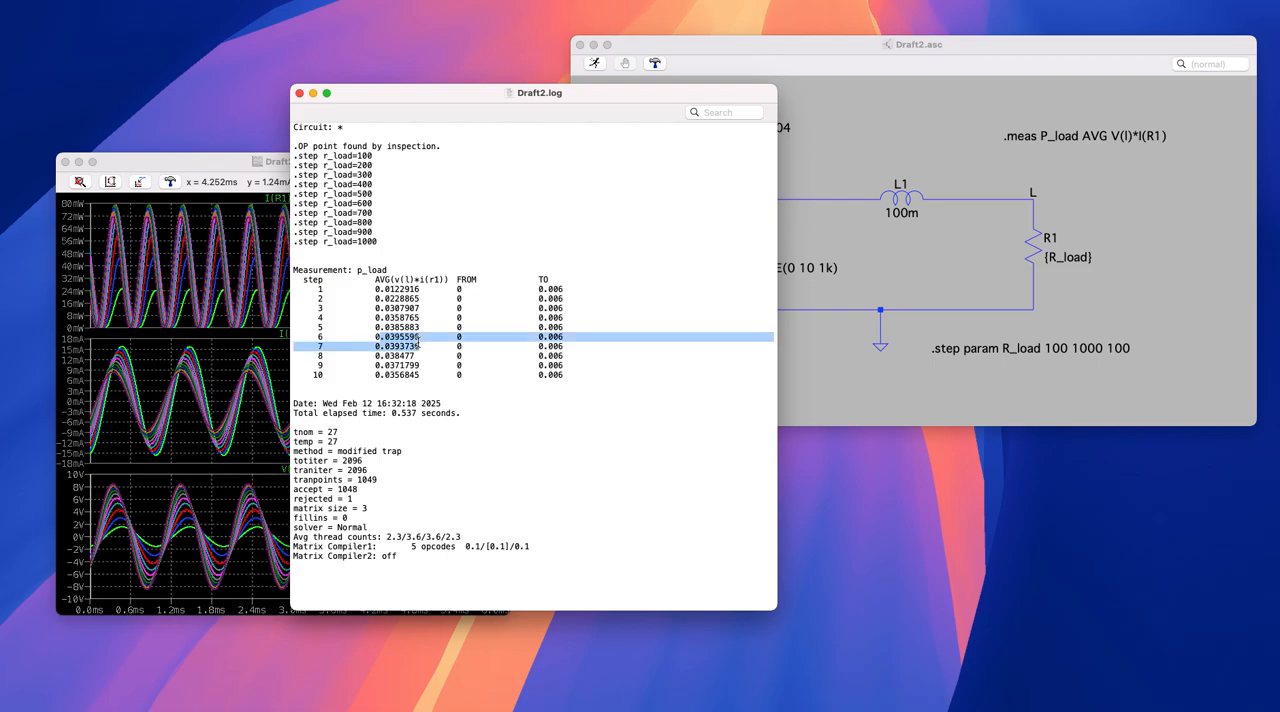
pyautogui.click(556, 345)
pyautogui.moveTo(556, 345); pyautogui.dragTo(286, 337)
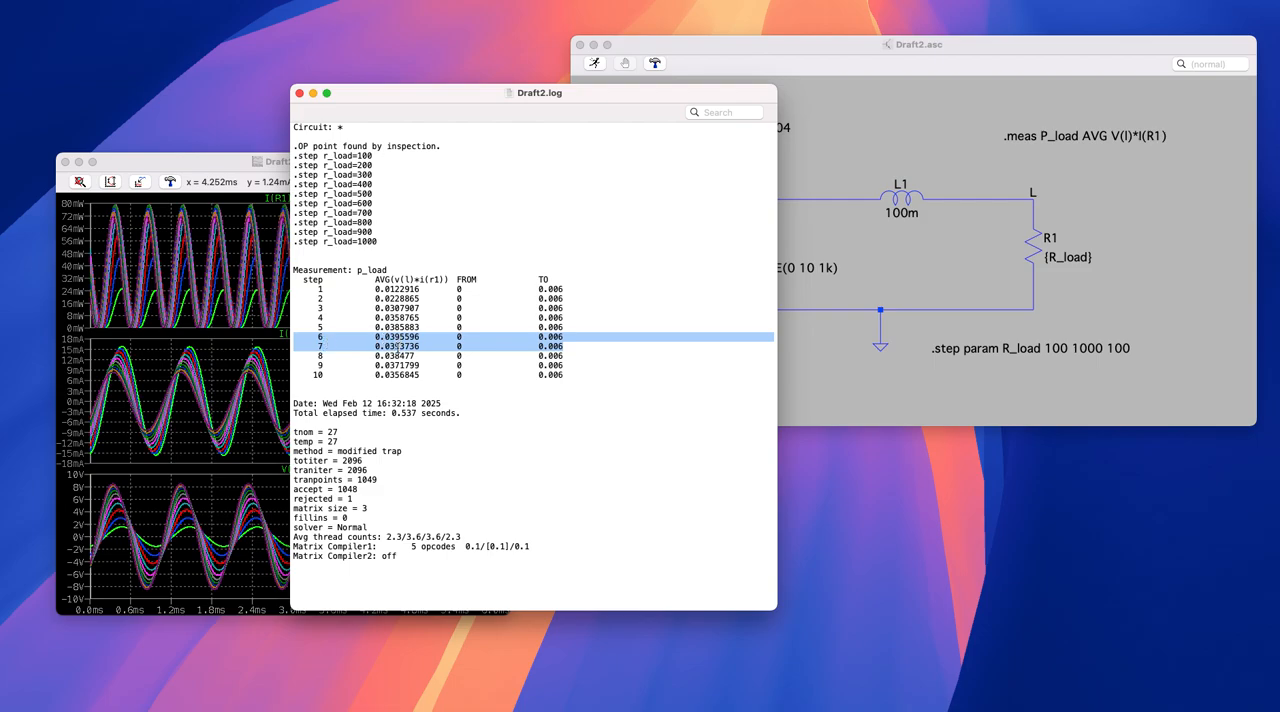
pyautogui.moveTo(581, 375); pyautogui.dragTo(296, 360)
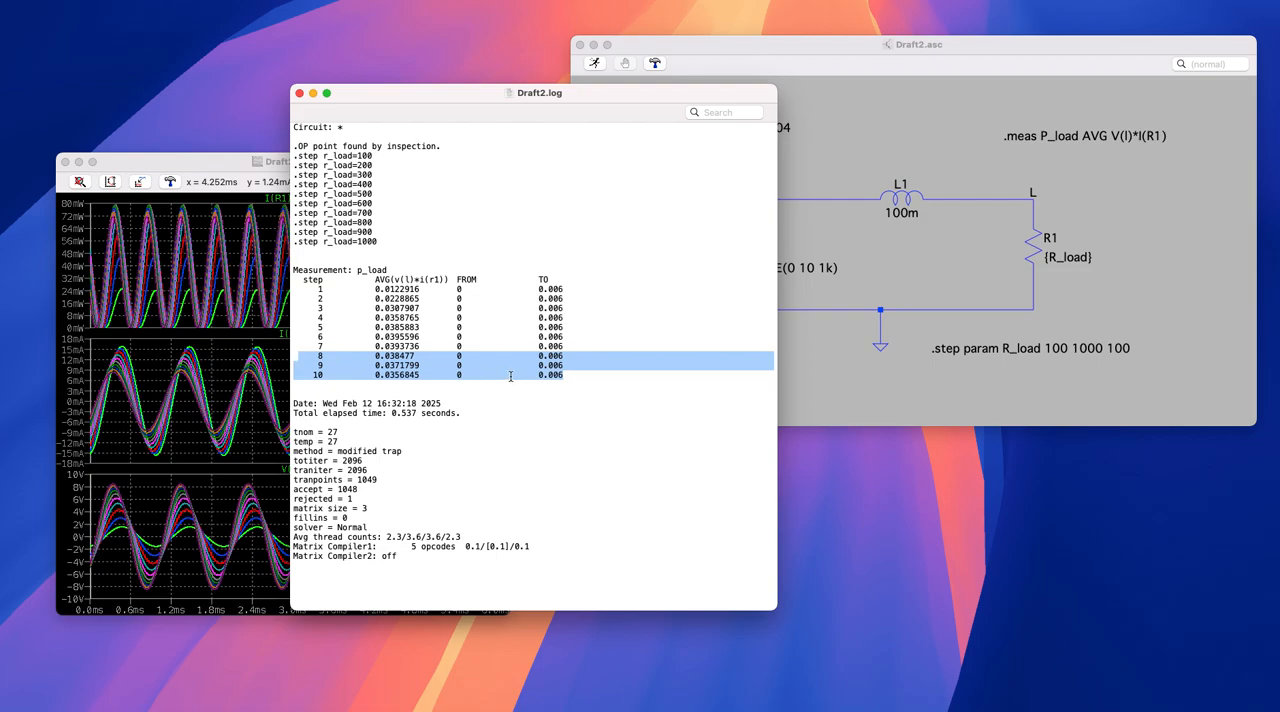
# - Highlight the rows for steps 6 and 7 in the p_load measurement table to compare their average power, and reposition the log window
pyautogui.click(313, 341)
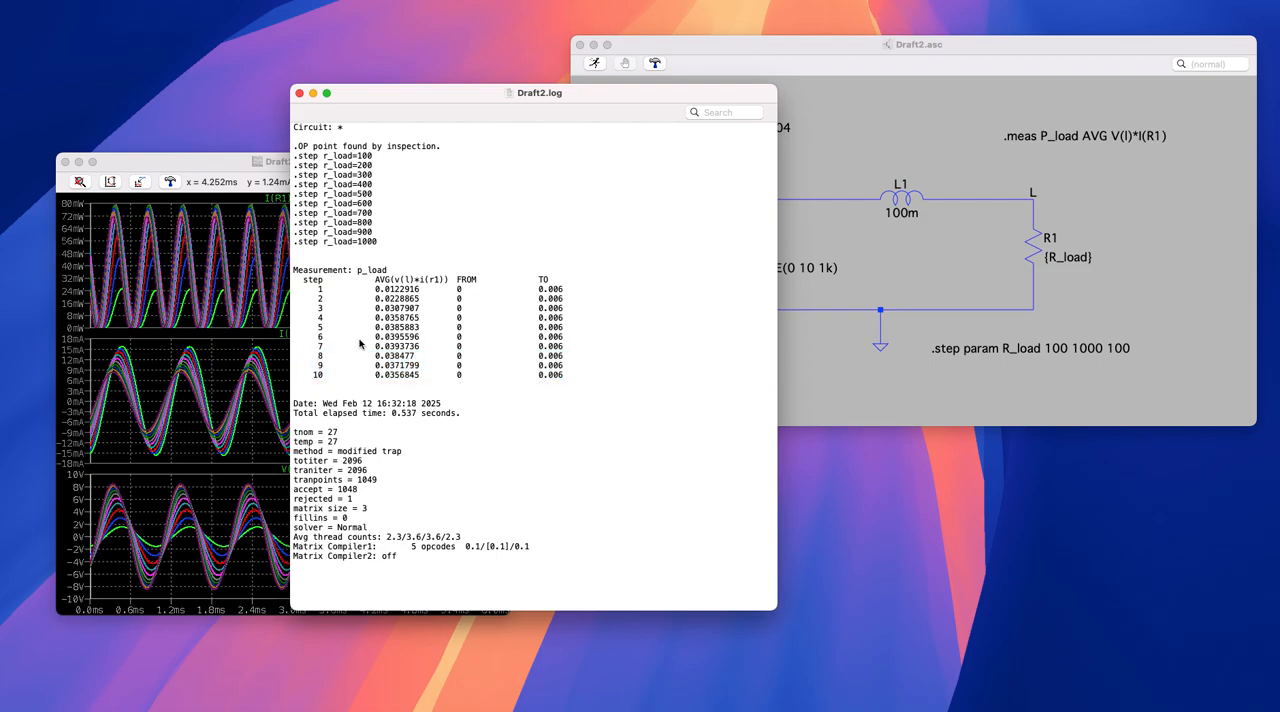
pyautogui.moveTo(582, 348); pyautogui.dragTo(292, 337)
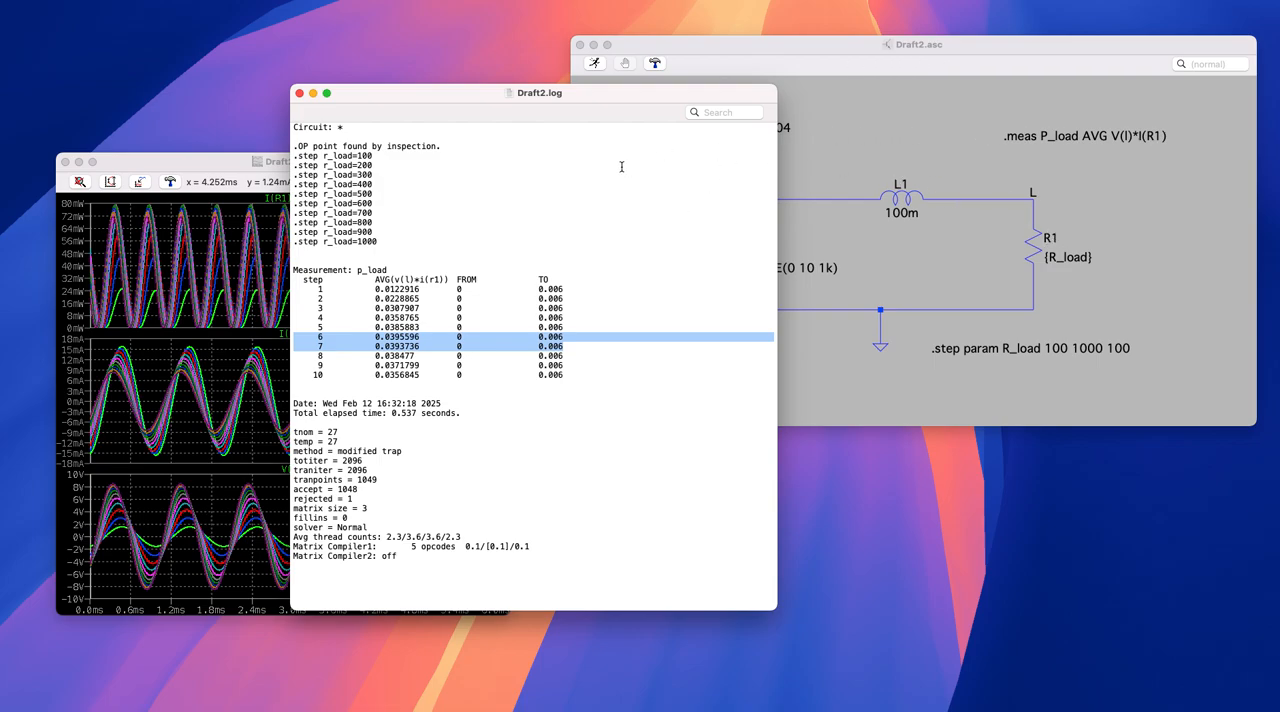
pyautogui.click(560, 342)
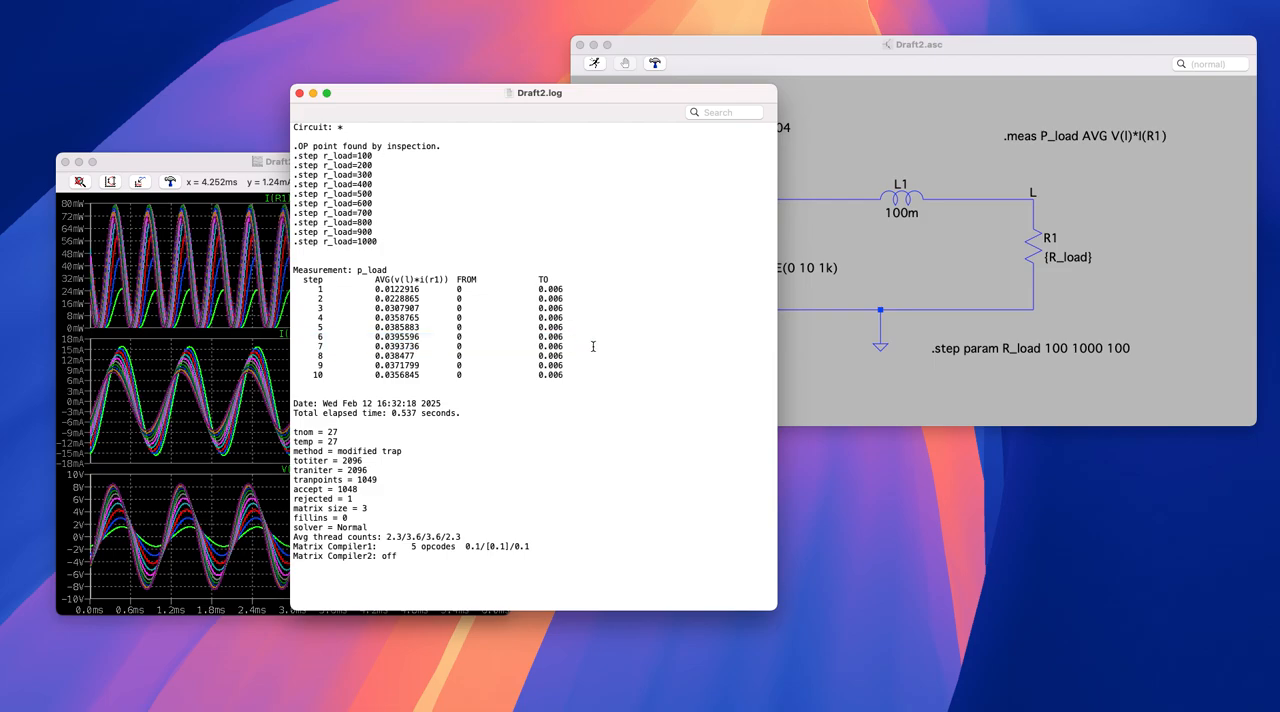
pyautogui.moveTo(726, 346); pyautogui.dragTo(296, 334)
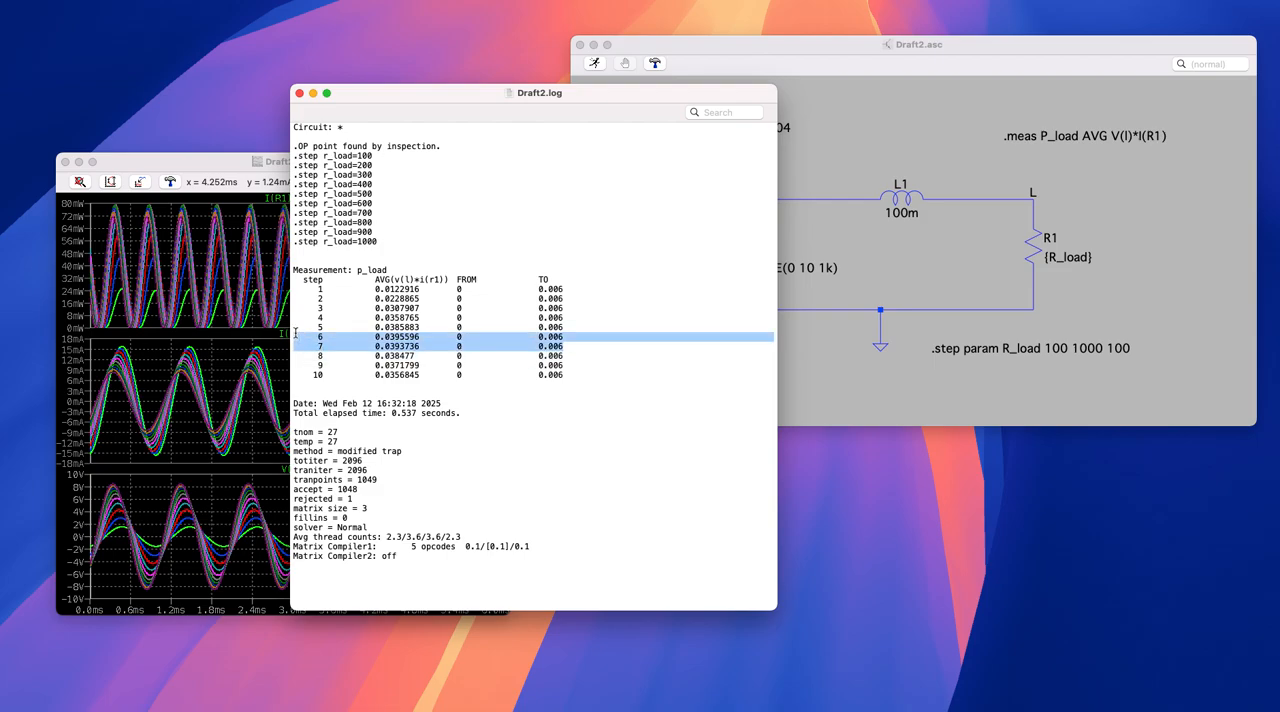
pyautogui.click(330, 342)
pyautogui.moveTo(583, 346); pyautogui.dragTo(285, 337)
pyautogui.moveTo(386, 98); pyautogui.dragTo(421, 115)
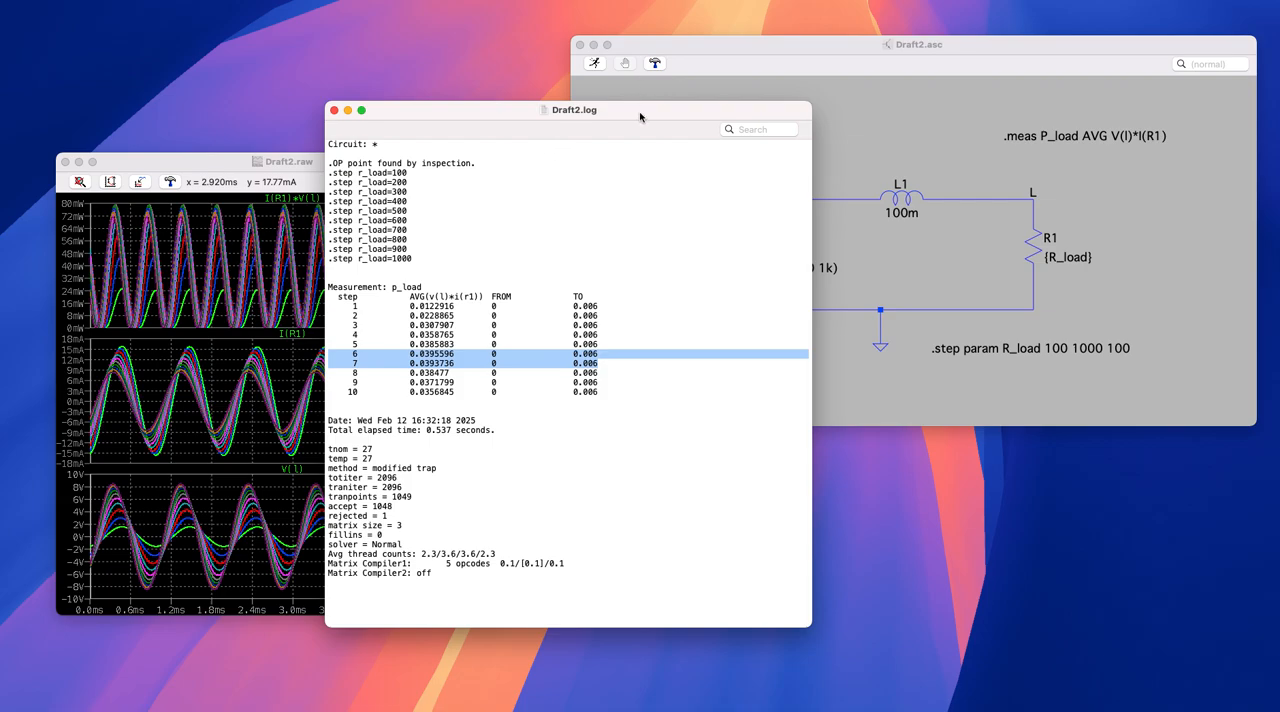
pyautogui.click(639, 199)
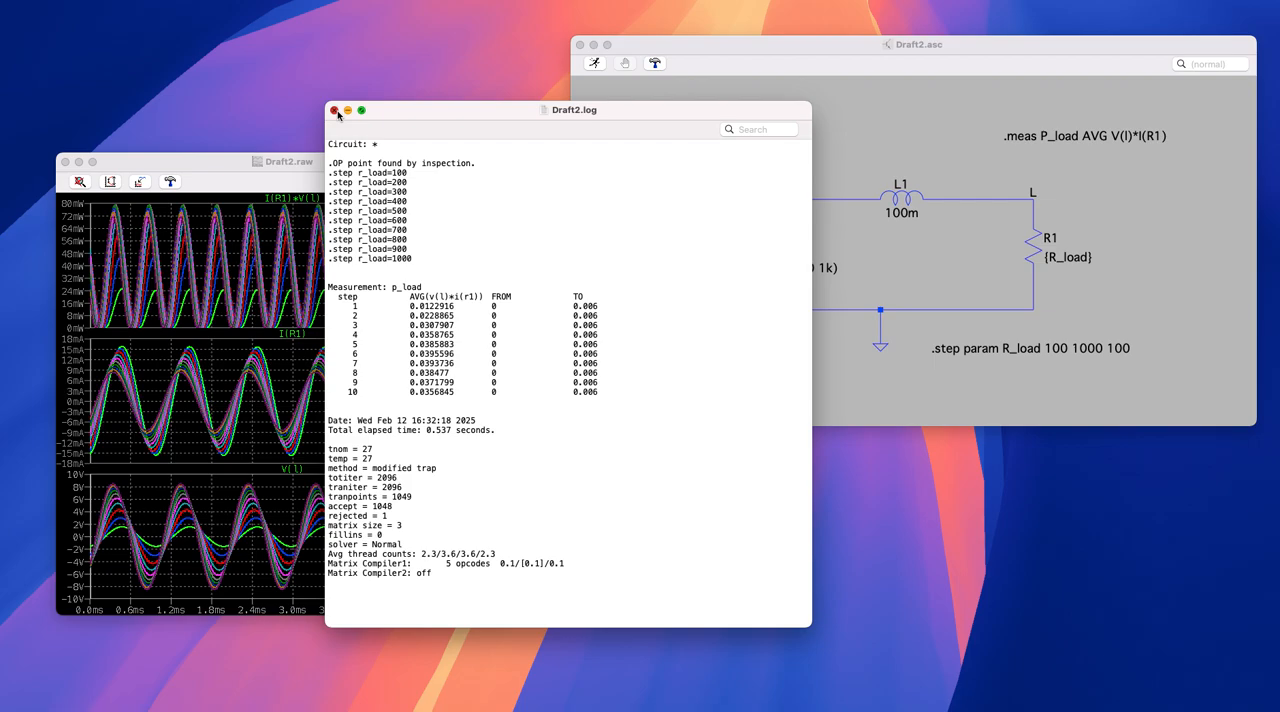
pyautogui.moveTo(458, 120)
pyautogui.mouseDown()
pyautogui.moveTo(475, 104)
pyautogui.moveTo(457, 99)
pyautogui.mouseUp()
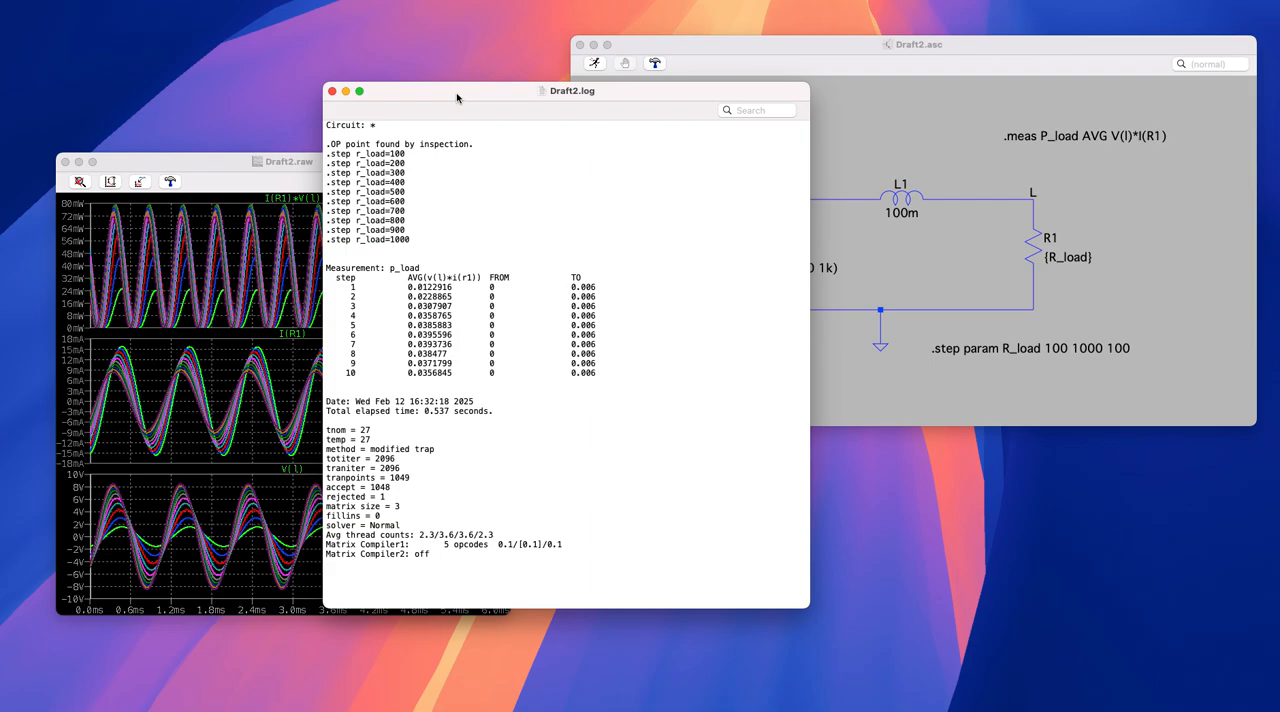